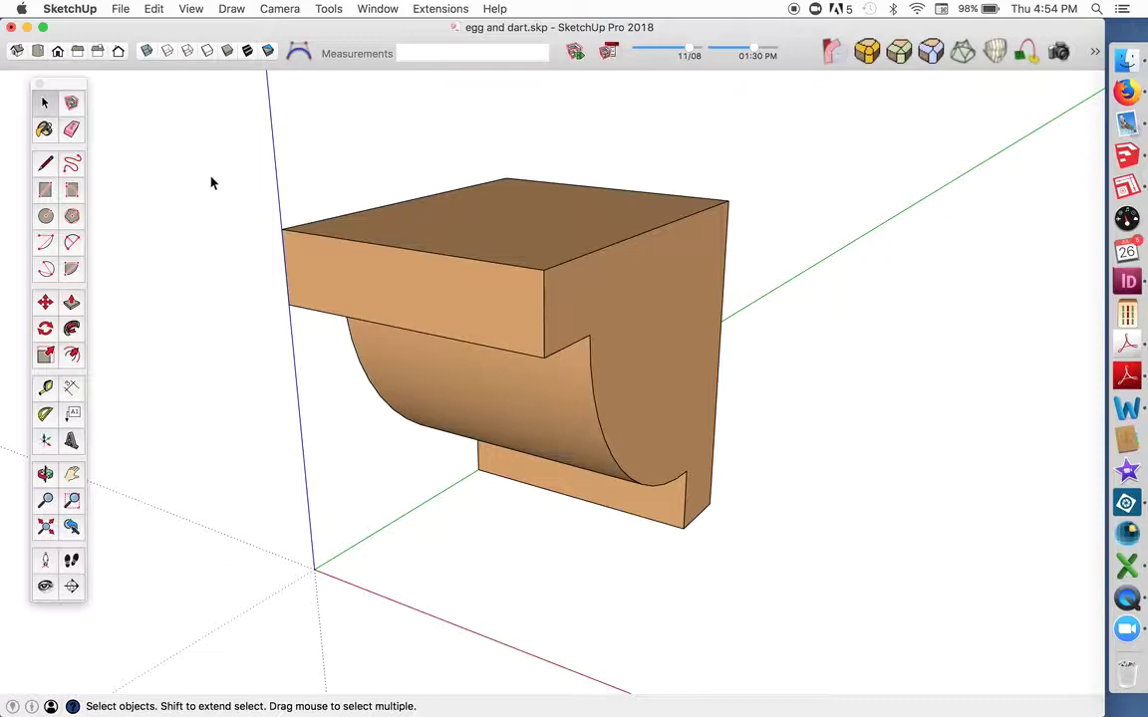
- Draw a rectangular ground face along the green and red axes from the bracket's bottom corner
{"action": "left_click", "coordinate": [45, 475]}
{"action": "left_click_drag", "start_coordinate": [199, 438], "coordinate": [493, 234]}
{"action": "scroll", "coordinate": [576, 420], "scroll_direction": "up", "scroll_amount": 2}
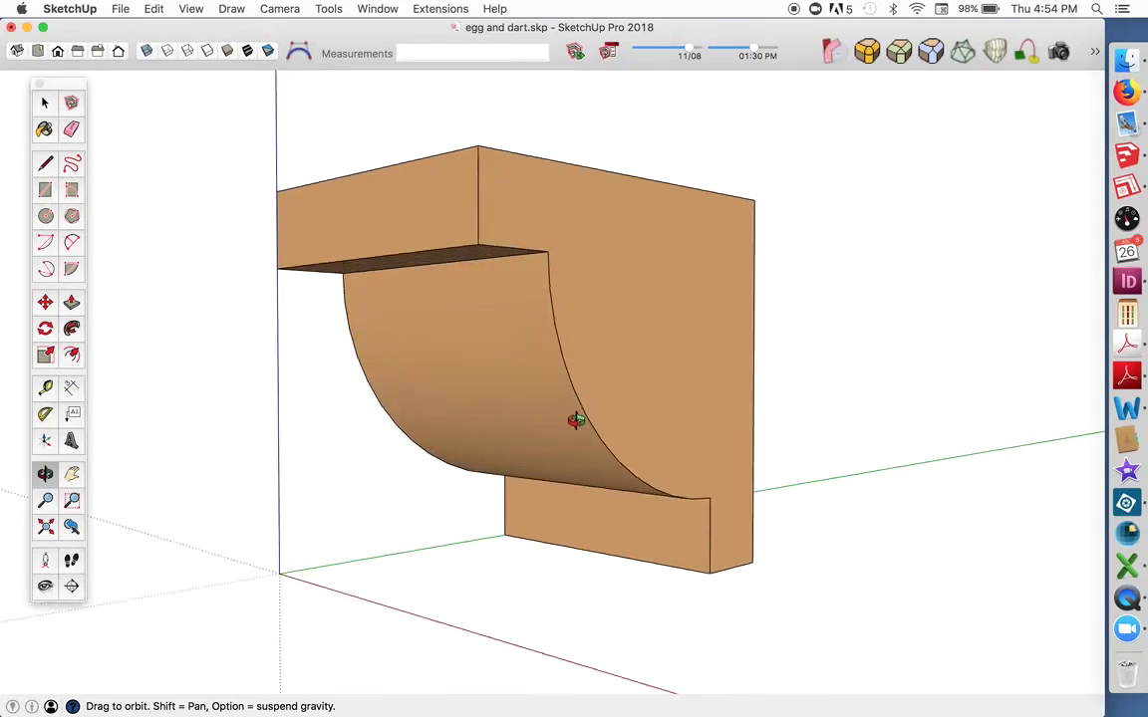
{"action": "left_click_drag", "start_coordinate": [601, 418], "coordinate": [623, 563]}
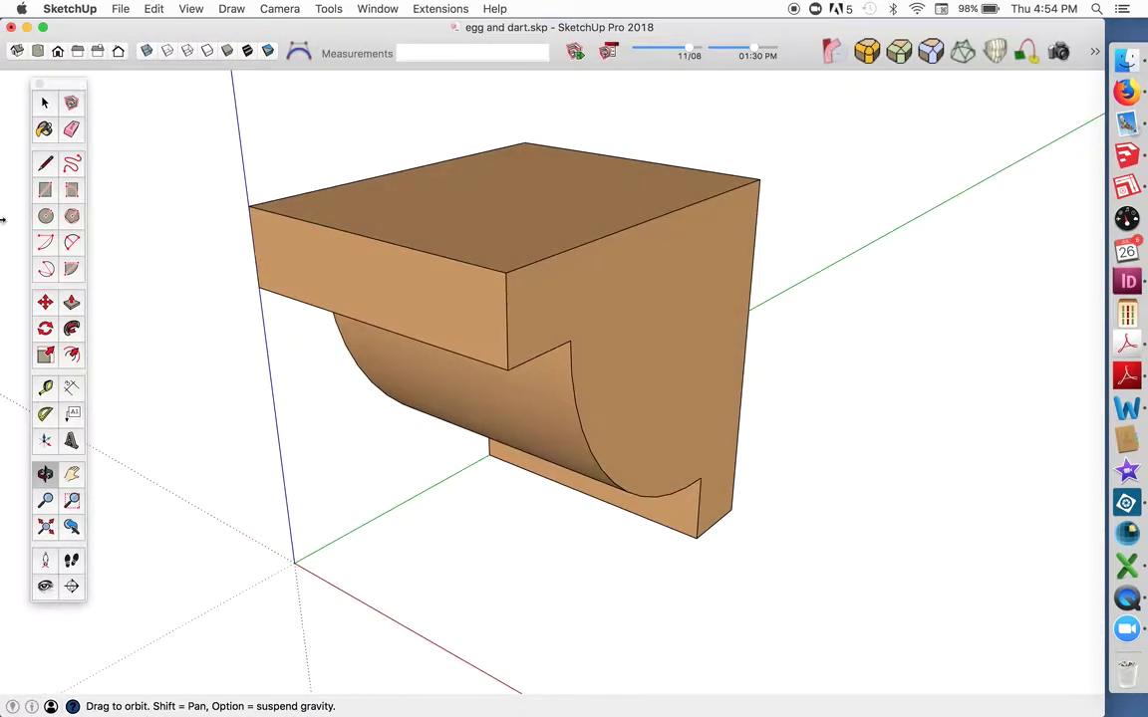
{"action": "left_click", "coordinate": [45, 165]}
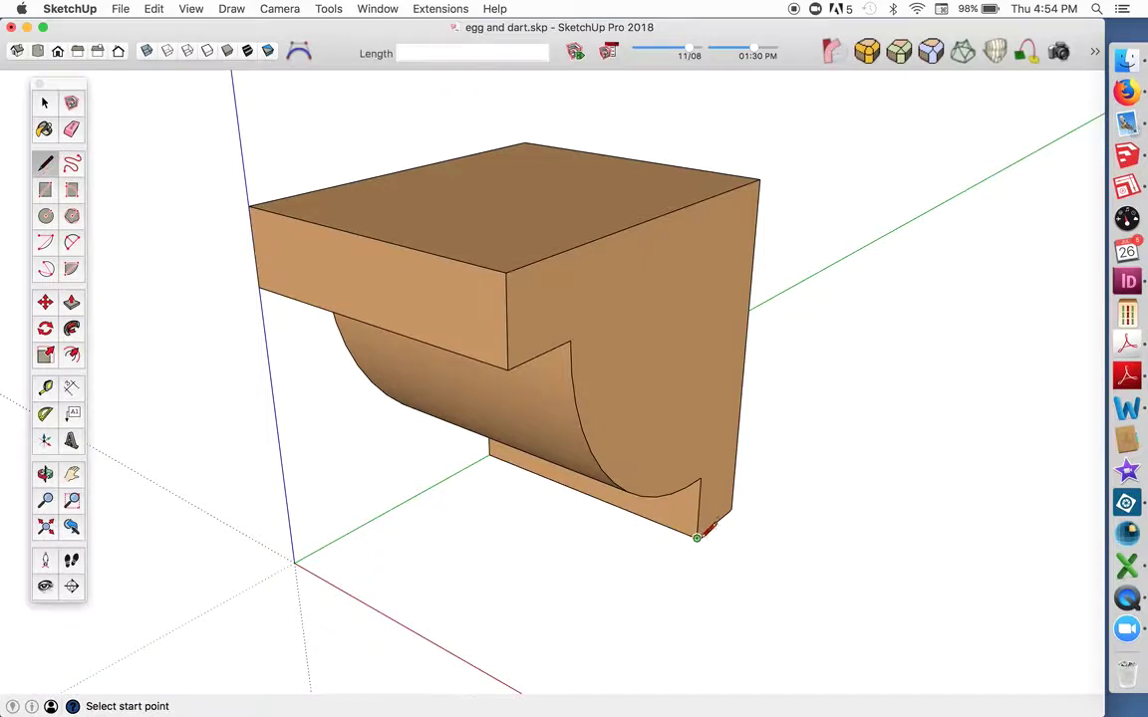
{"action": "left_click", "coordinate": [697, 538]}
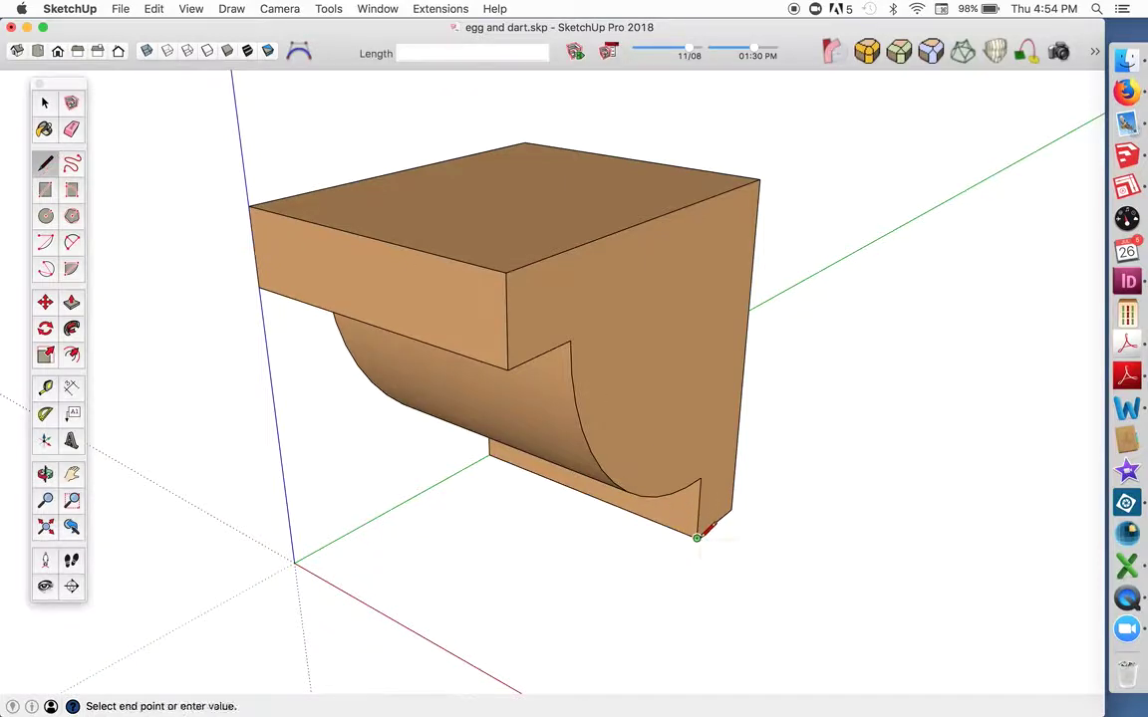
{"action": "left_click", "coordinate": [568, 645]}
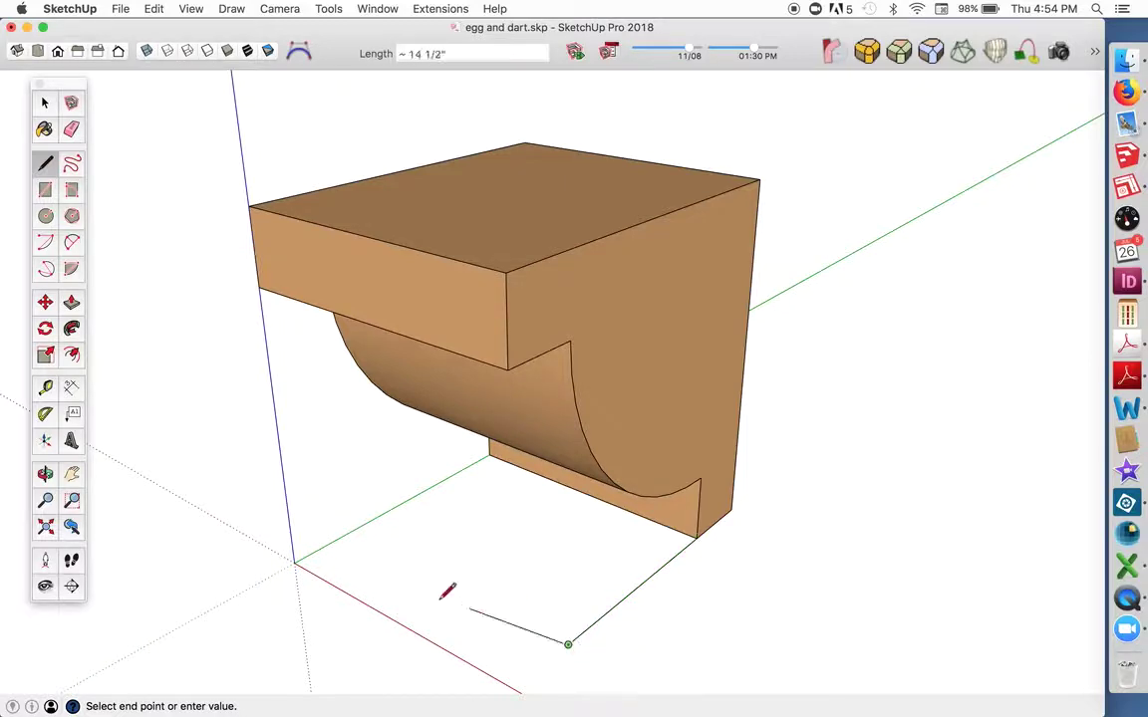
{"action": "left_click", "coordinate": [351, 535]}
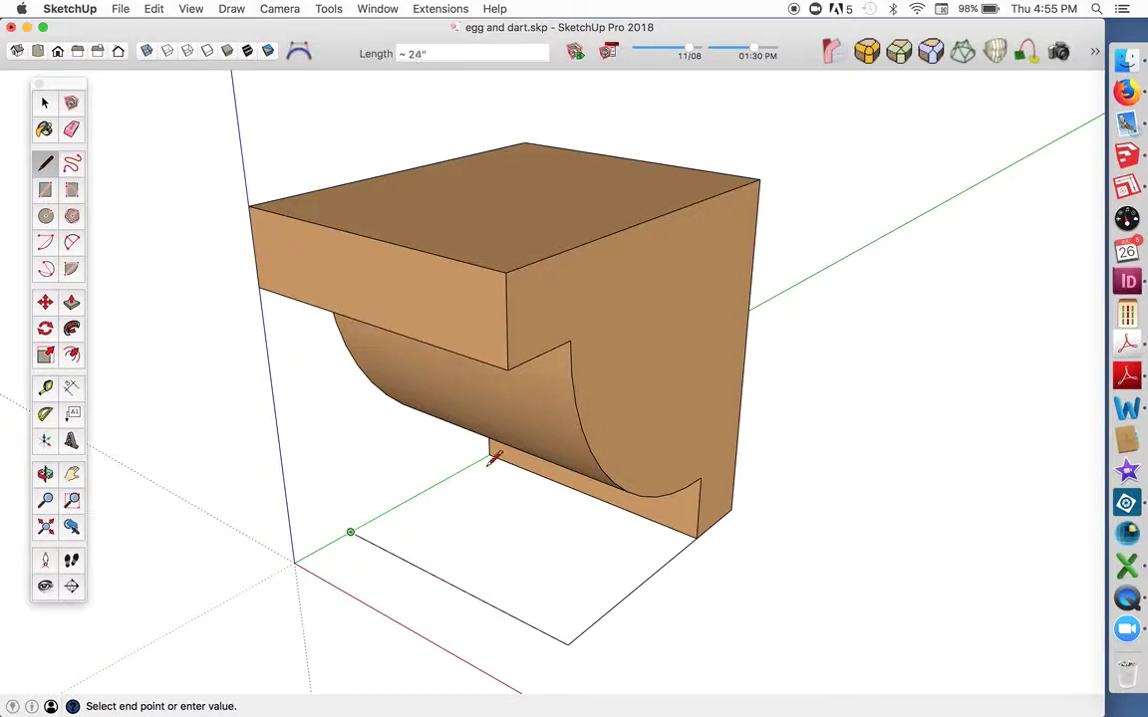
{"action": "left_click", "coordinate": [490, 448]}
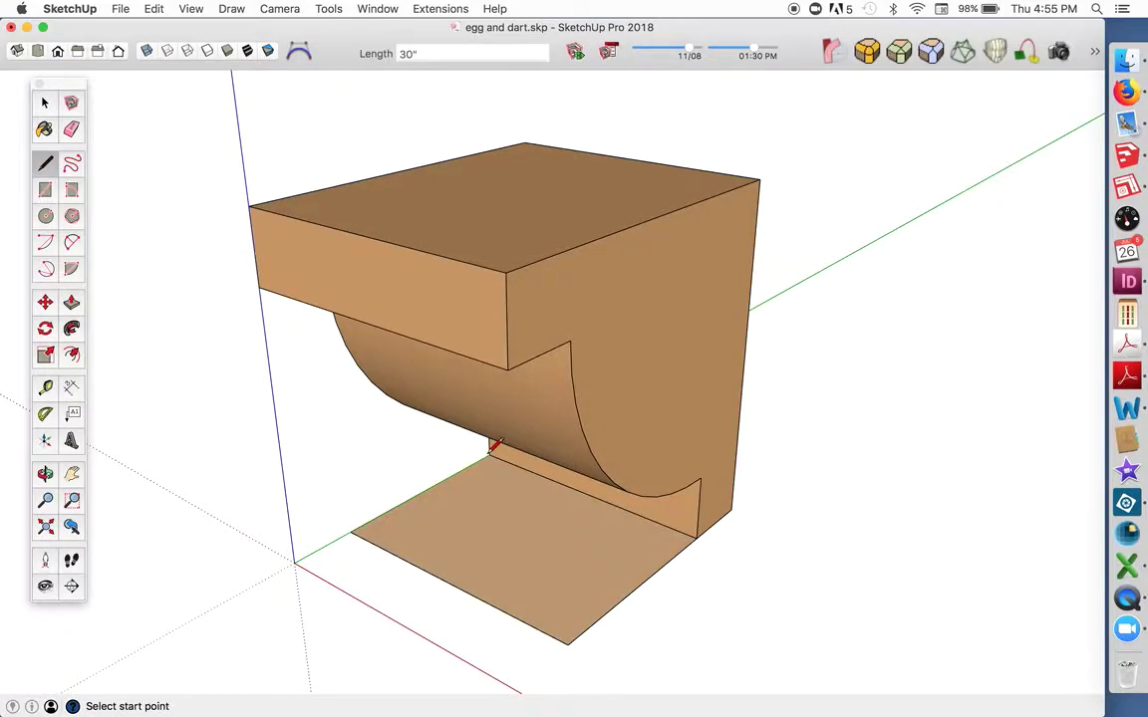
{"action": "left_click", "coordinate": [45, 474]}
{"action": "left_click_drag", "start_coordinate": [558, 444], "coordinate": [623, 119]}
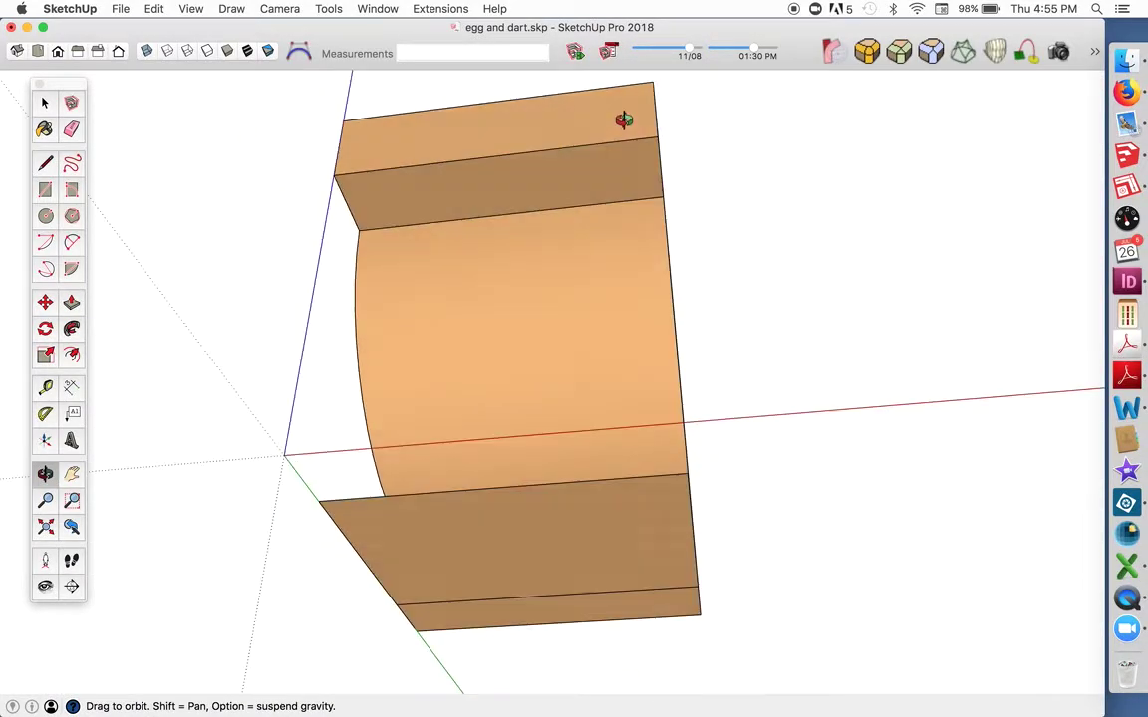
- Place a guide line 25 inches in from the face's right edge
{"action": "left_click_drag", "start_coordinate": [546, 346], "coordinate": [667, 121]}
{"action": "left_click", "coordinate": [45, 388]}
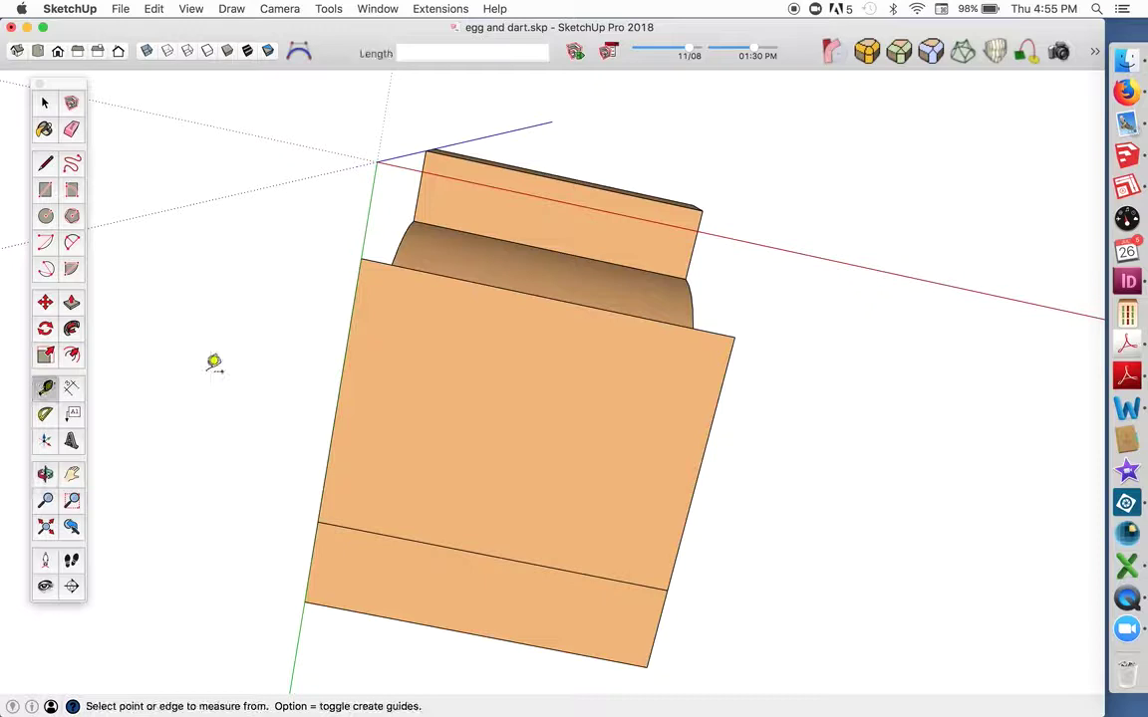
{"action": "left_click", "coordinate": [718, 412]}
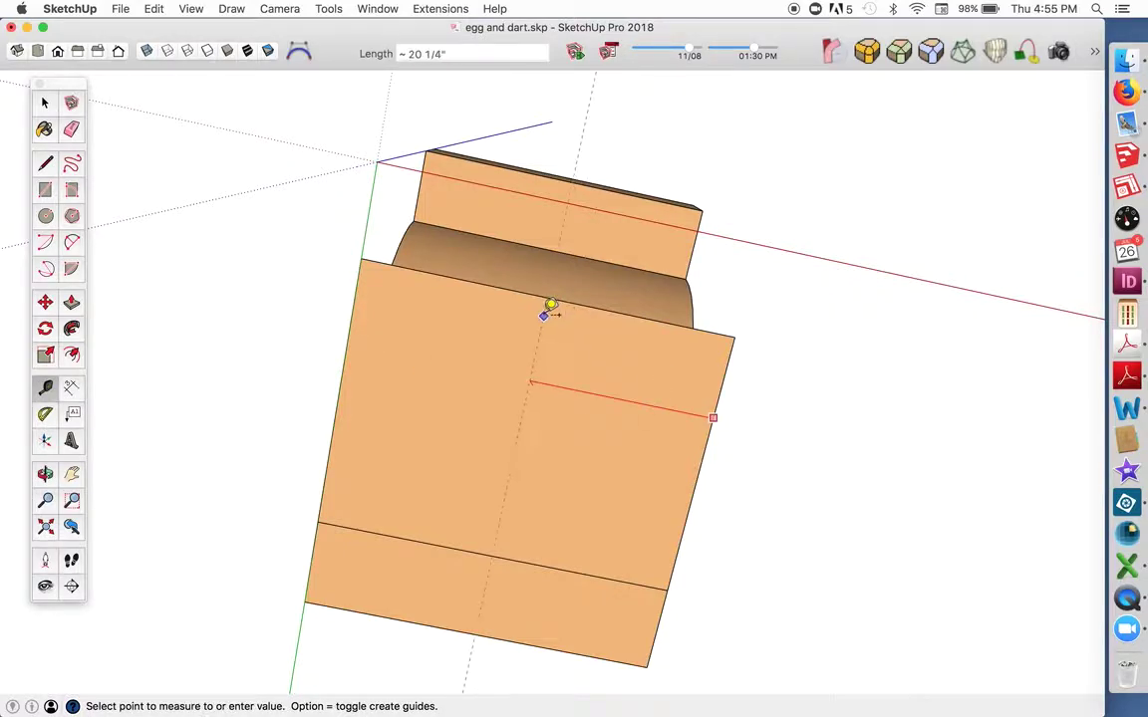
{"action": "type", "text": "25"}
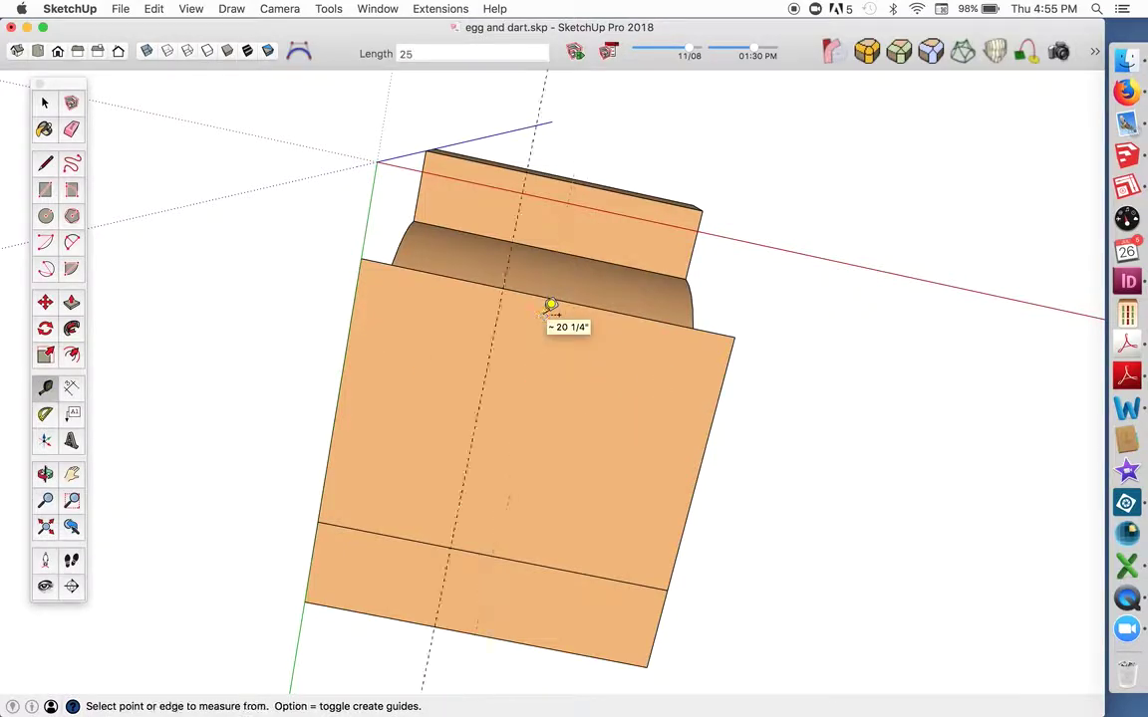
- Place a guide line 10 inches below the face's top edge
{"action": "left_click", "coordinate": [436, 276]}
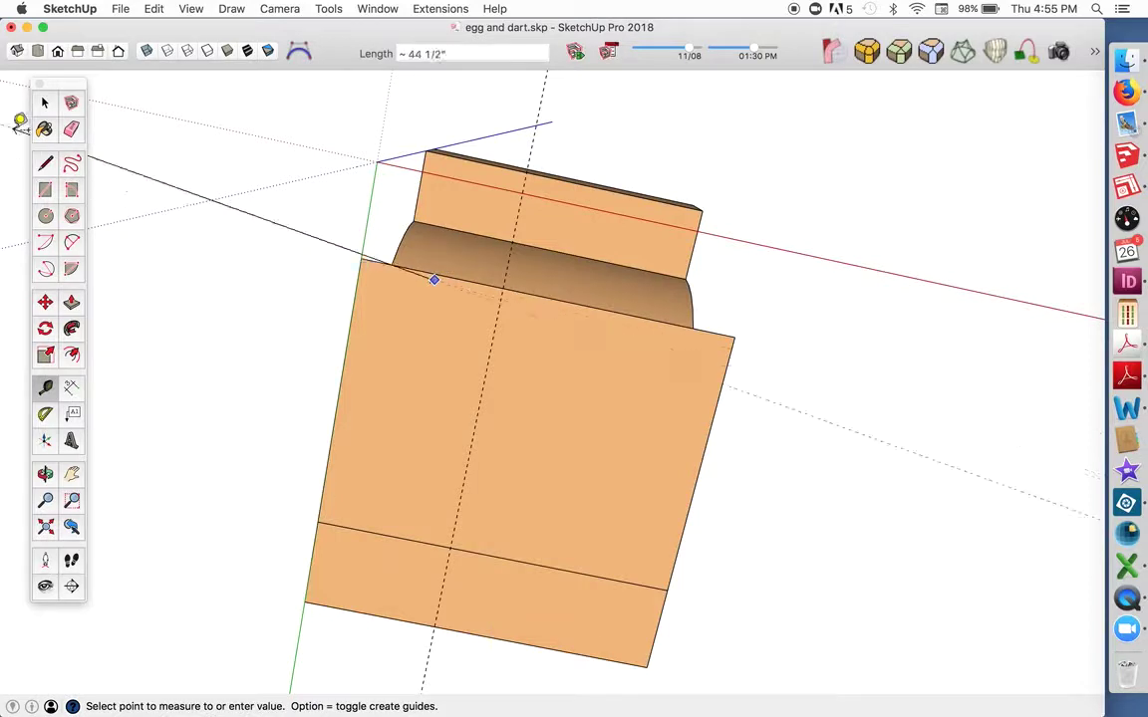
{"action": "left_click", "coordinate": [44, 102]}
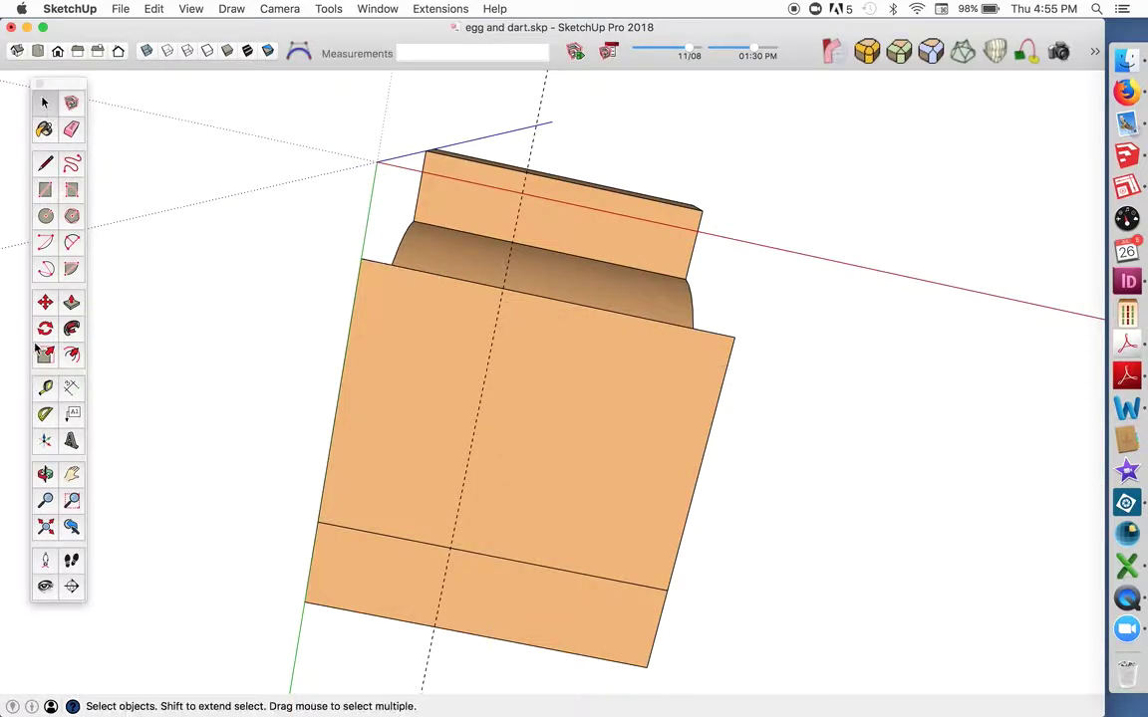
{"action": "left_click", "coordinate": [45, 387]}
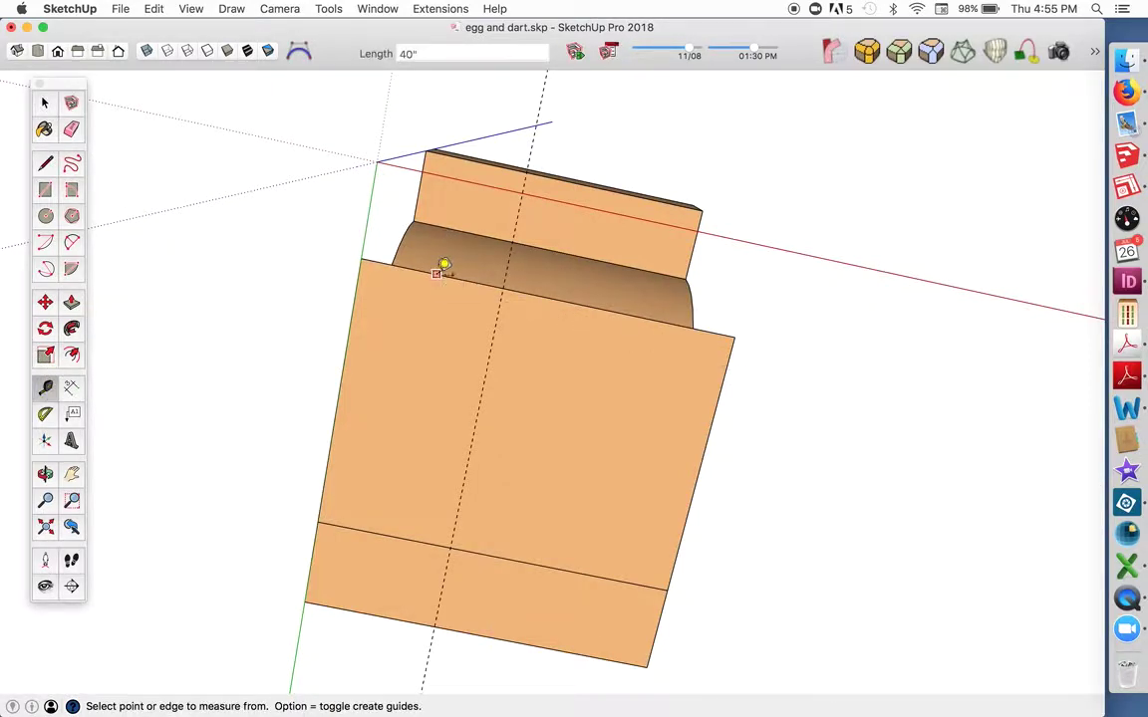
{"action": "left_click", "coordinate": [436, 273]}
{"action": "type", "text": "10"}
{"action": "key", "text": "Return"}
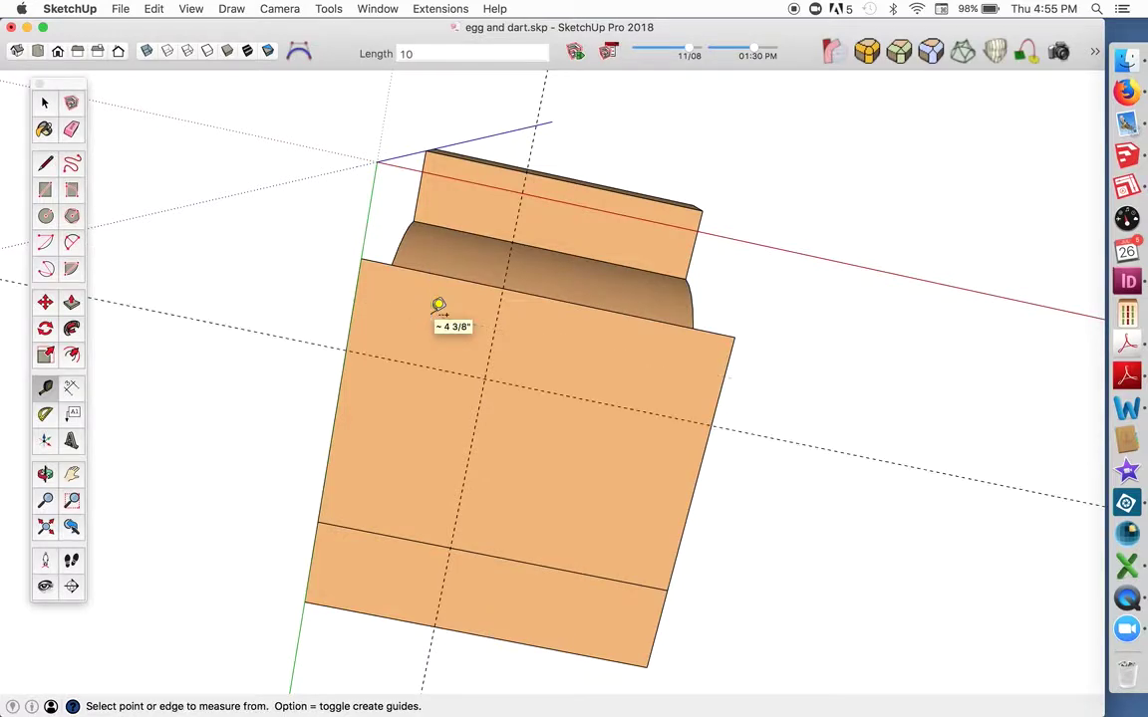
- Draw a two-point arc from the guide on the top edge to the face's lower right corner
{"action": "left_click", "coordinate": [72, 241]}
{"action": "left_click", "coordinate": [503, 289]}
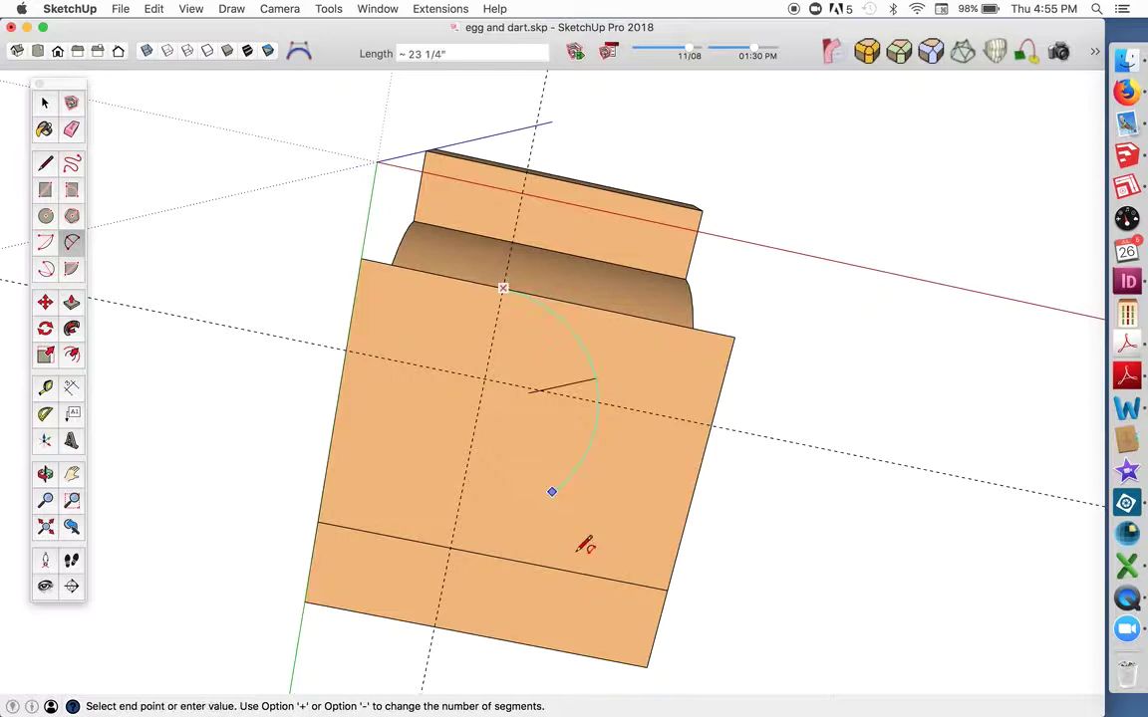
{"action": "left_click", "coordinate": [668, 588]}
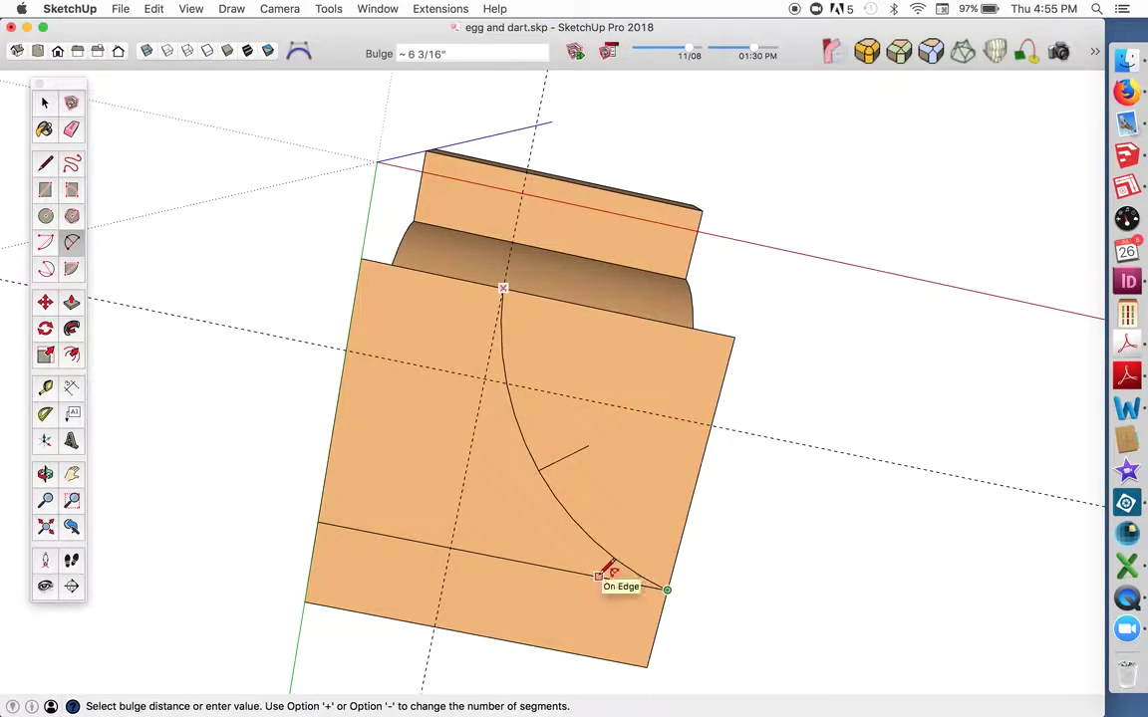
{"action": "left_click", "coordinate": [605, 570]}
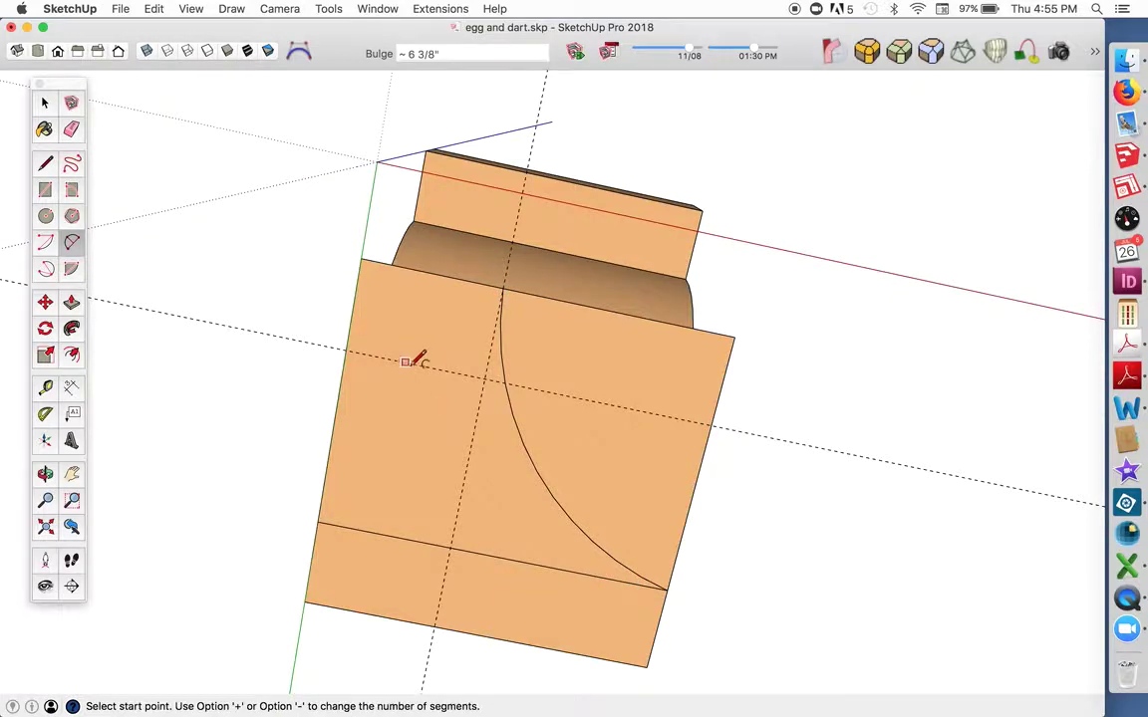
- Draw an arc from the horizontal guide to the bottom edge with about a 3-inch bulge
{"action": "left_click", "coordinate": [428, 370]}
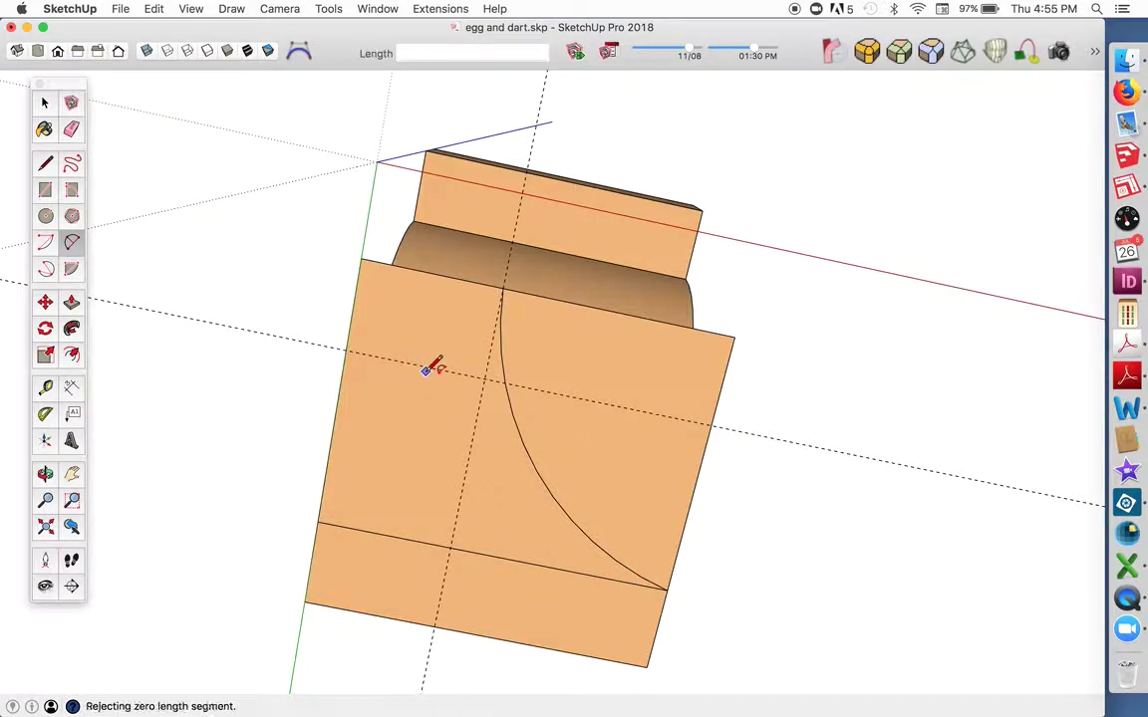
{"action": "left_click", "coordinate": [44, 104]}
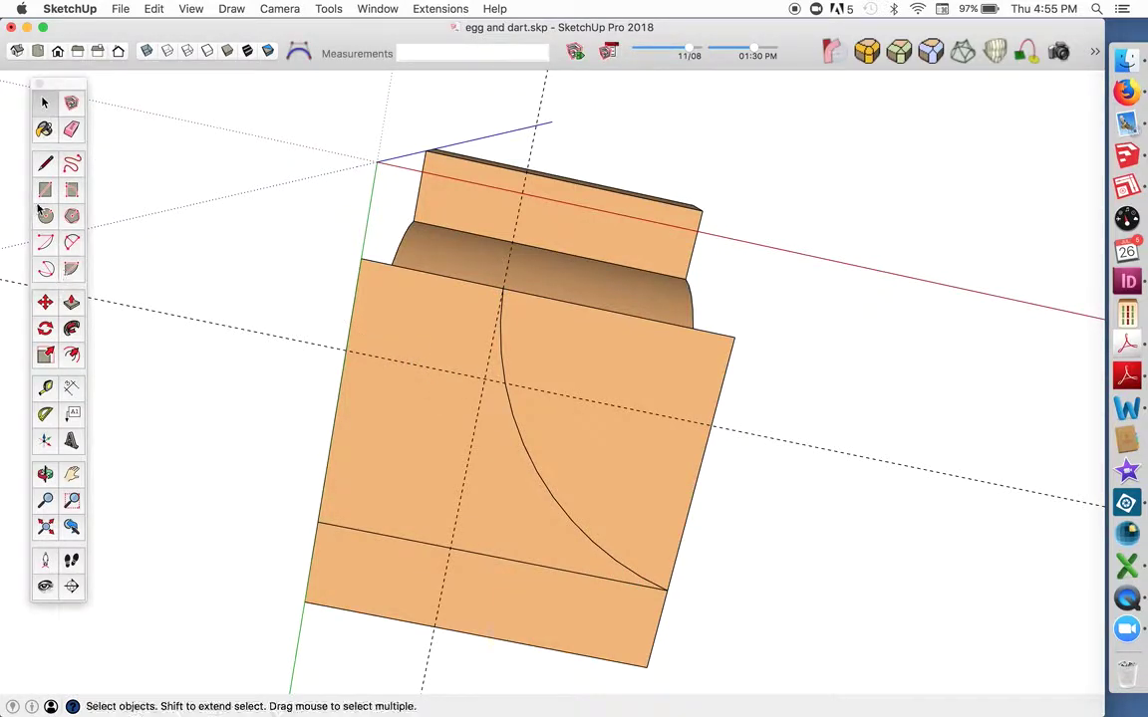
{"action": "left_click", "coordinate": [71, 242]}
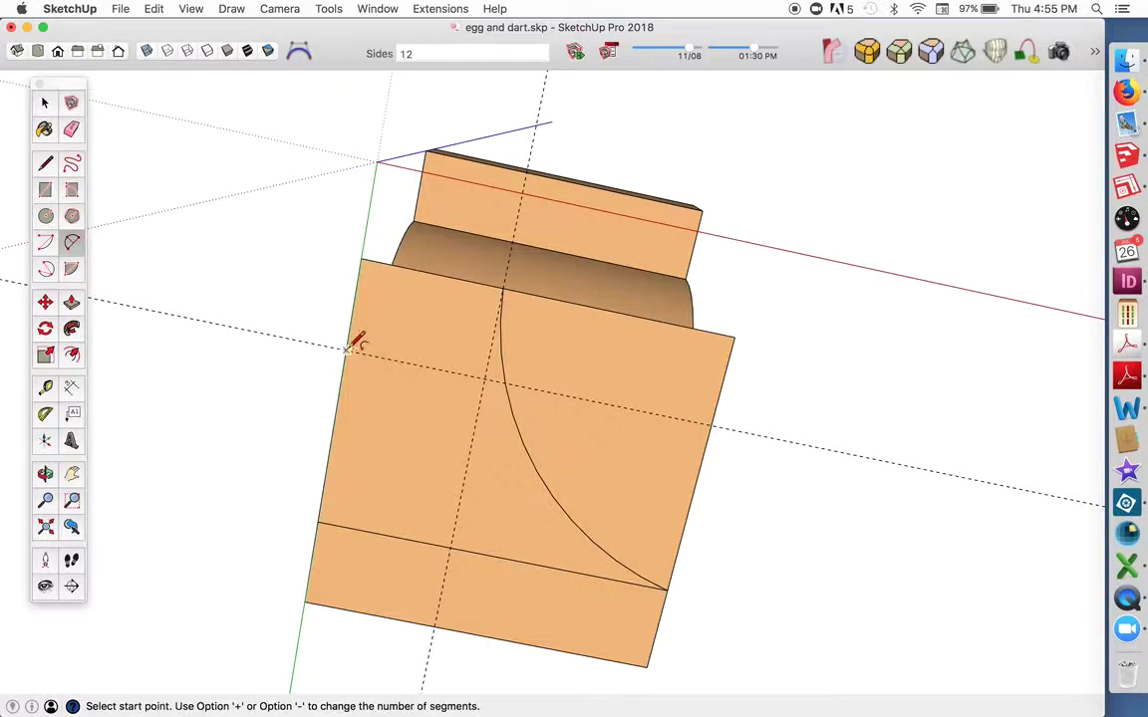
{"action": "left_click", "coordinate": [421, 365]}
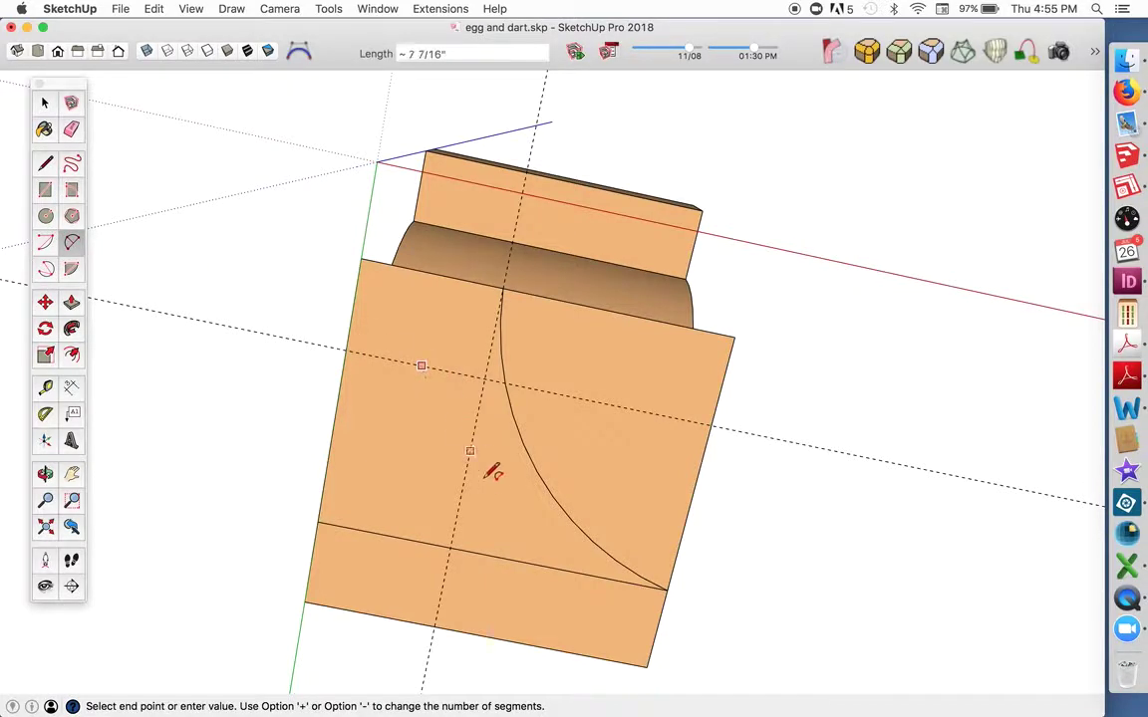
{"action": "left_click", "coordinate": [525, 561]}
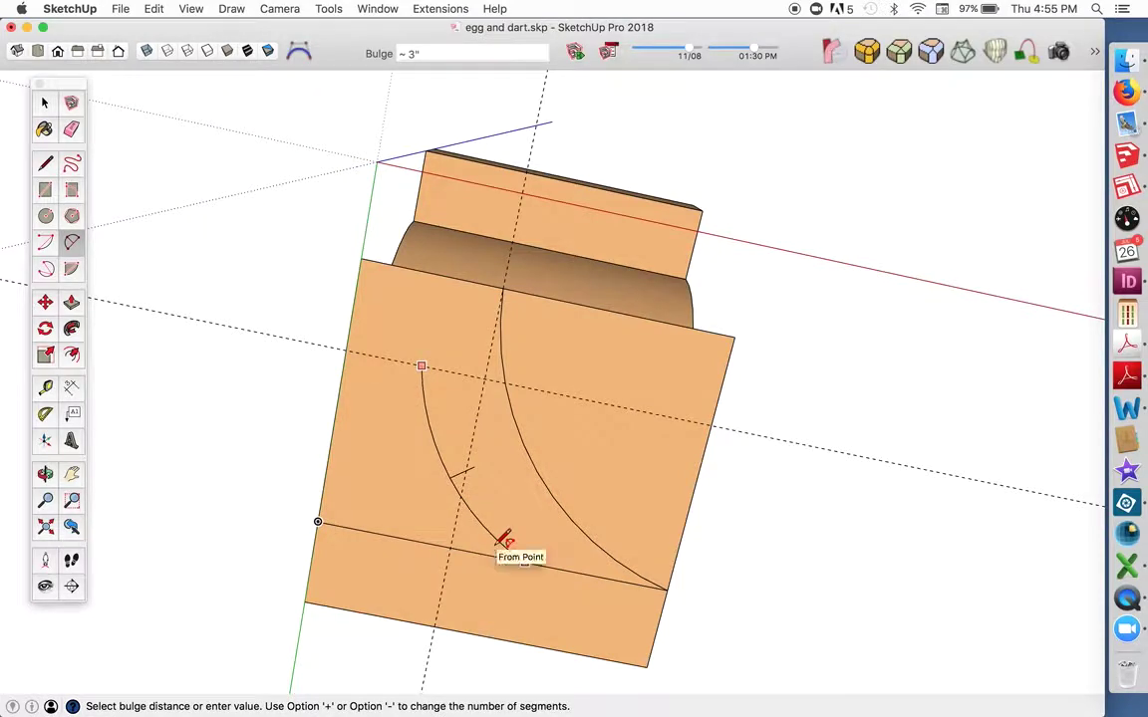
{"action": "left_click", "coordinate": [500, 543]}
- Draw a third arc from the same guide point to the face's lower left corner
{"action": "left_click", "coordinate": [422, 366]}
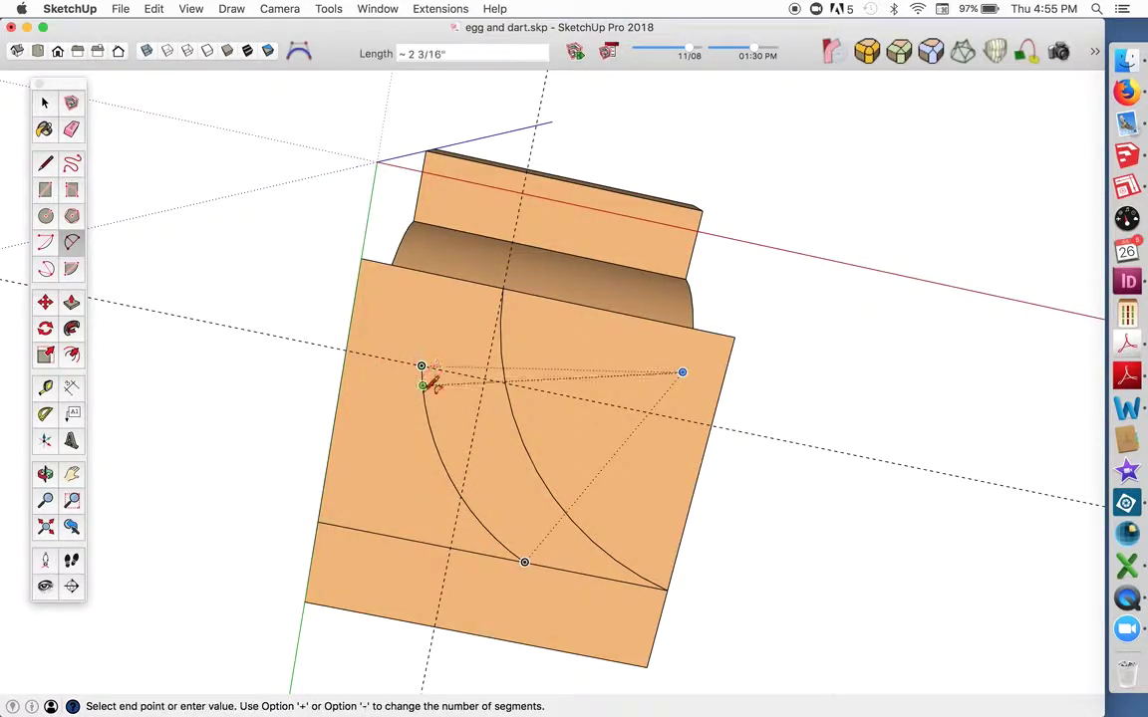
{"action": "scroll", "coordinate": [364, 495], "scroll_direction": "up", "scroll_amount": 1}
{"action": "scroll", "coordinate": [365, 495], "scroll_direction": "up", "scroll_amount": 3}
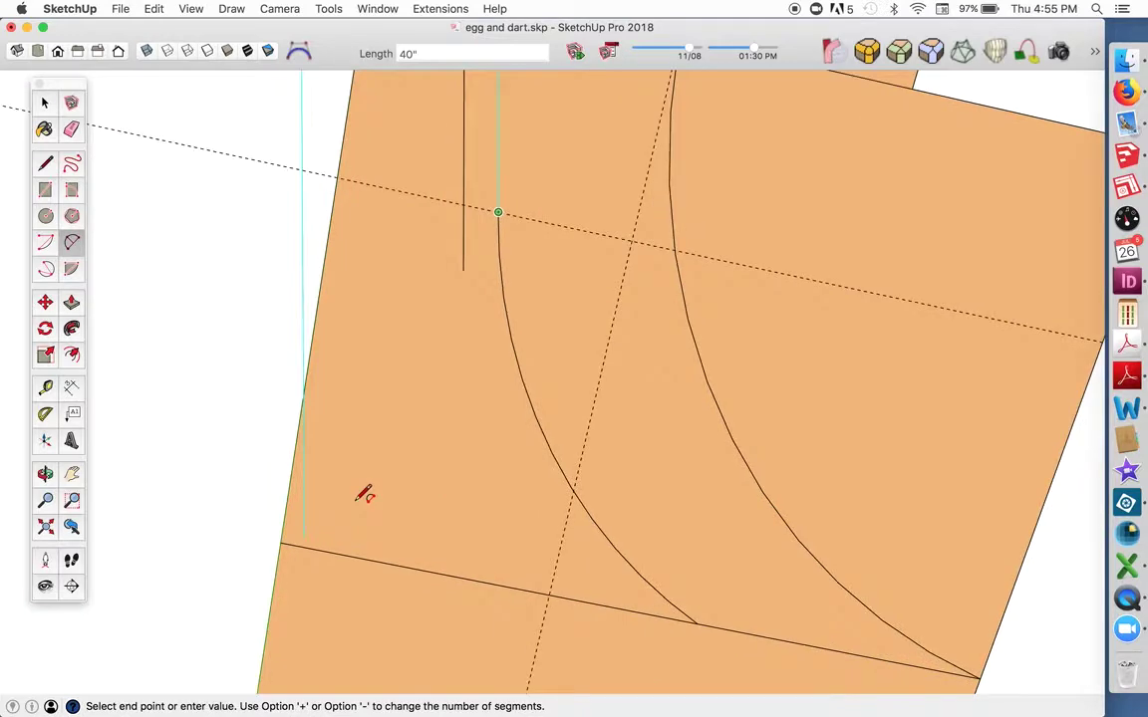
{"action": "left_click", "coordinate": [295, 543]}
{"action": "left_click", "coordinate": [297, 541]}
{"action": "scroll", "coordinate": [300, 538], "scroll_direction": "down", "scroll_amount": 3}
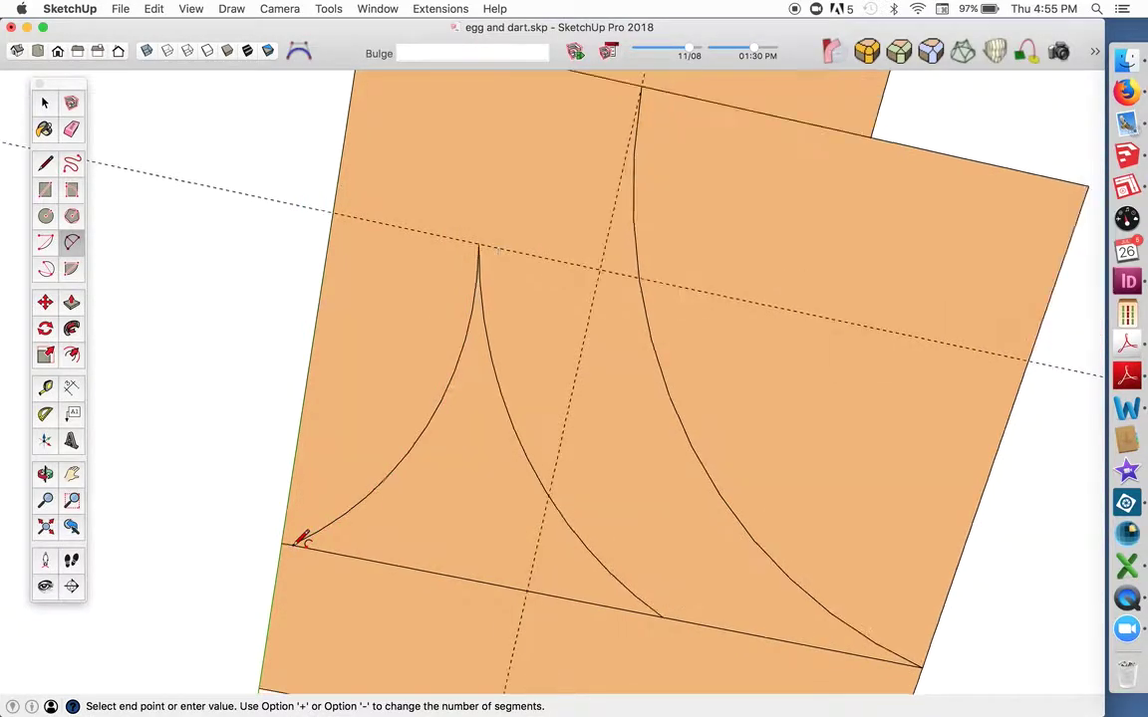
{"action": "left_click", "coordinate": [45, 475]}
- Measure the cove depth from the block's top corner at about 11 1/2 inches
{"action": "left_click_drag", "start_coordinate": [333, 308], "coordinate": [777, 687]}
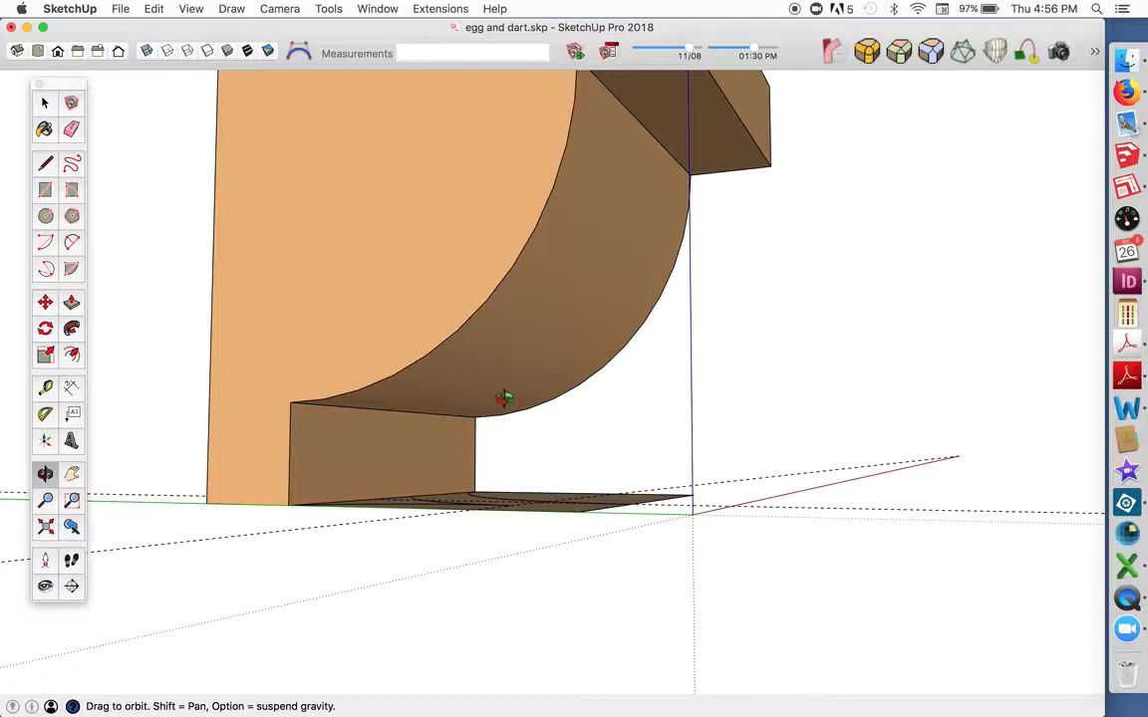
{"action": "scroll", "coordinate": [430, 311], "scroll_direction": "down", "scroll_amount": 3}
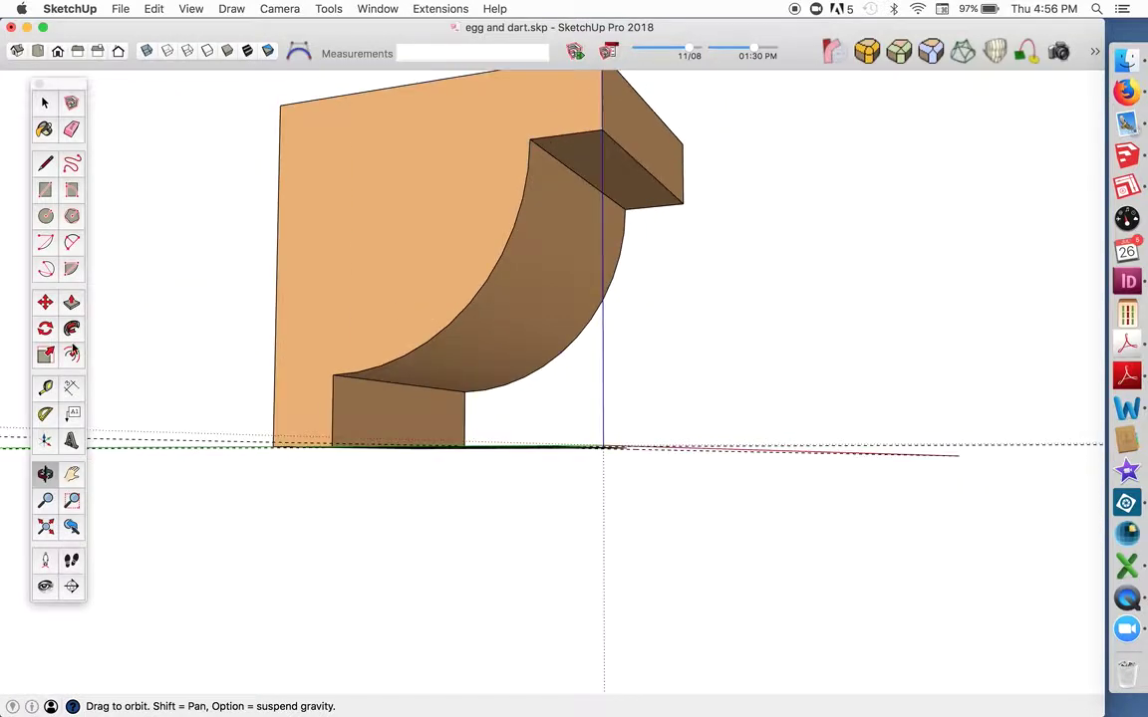
{"action": "left_click", "coordinate": [45, 388]}
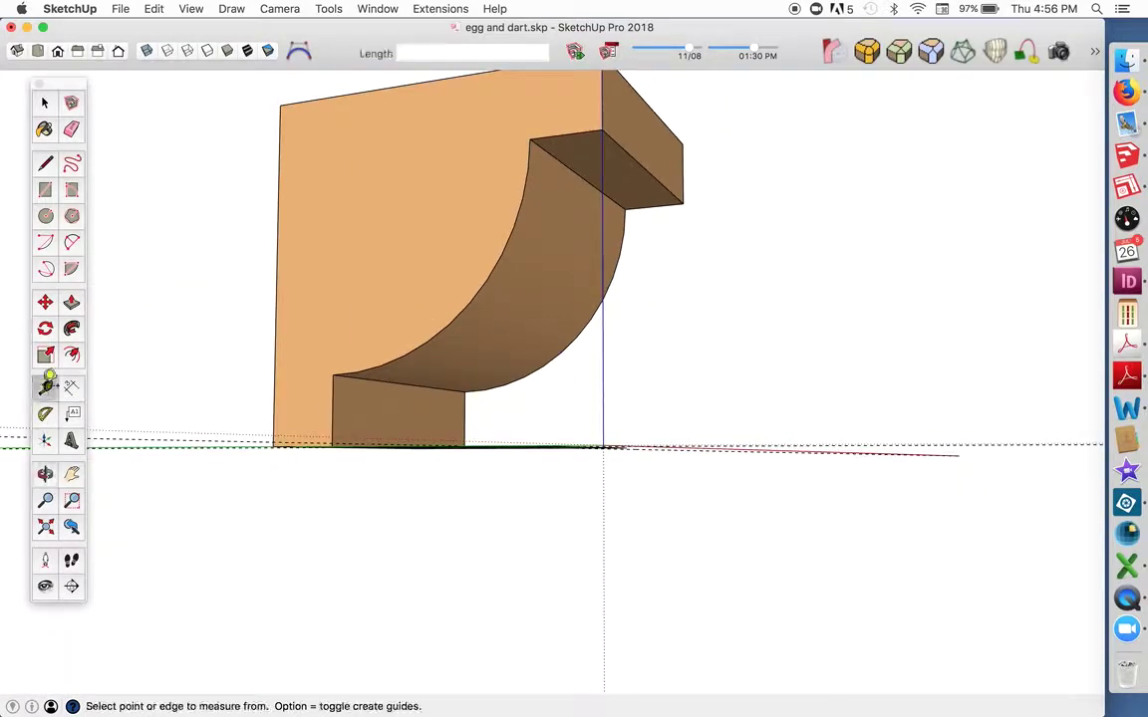
{"action": "left_click", "coordinate": [566, 133]}
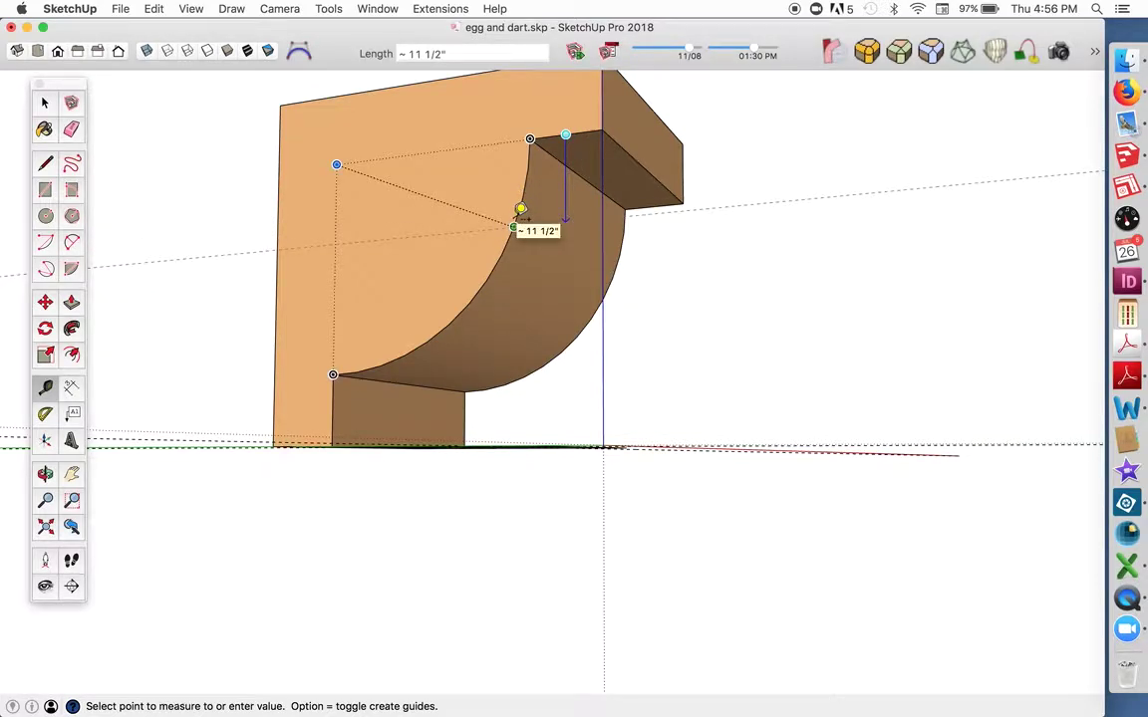
{"action": "left_click", "coordinate": [520, 209]}
- Orbit the view around to the block's opposite end
{"action": "left_click", "coordinate": [45, 474]}
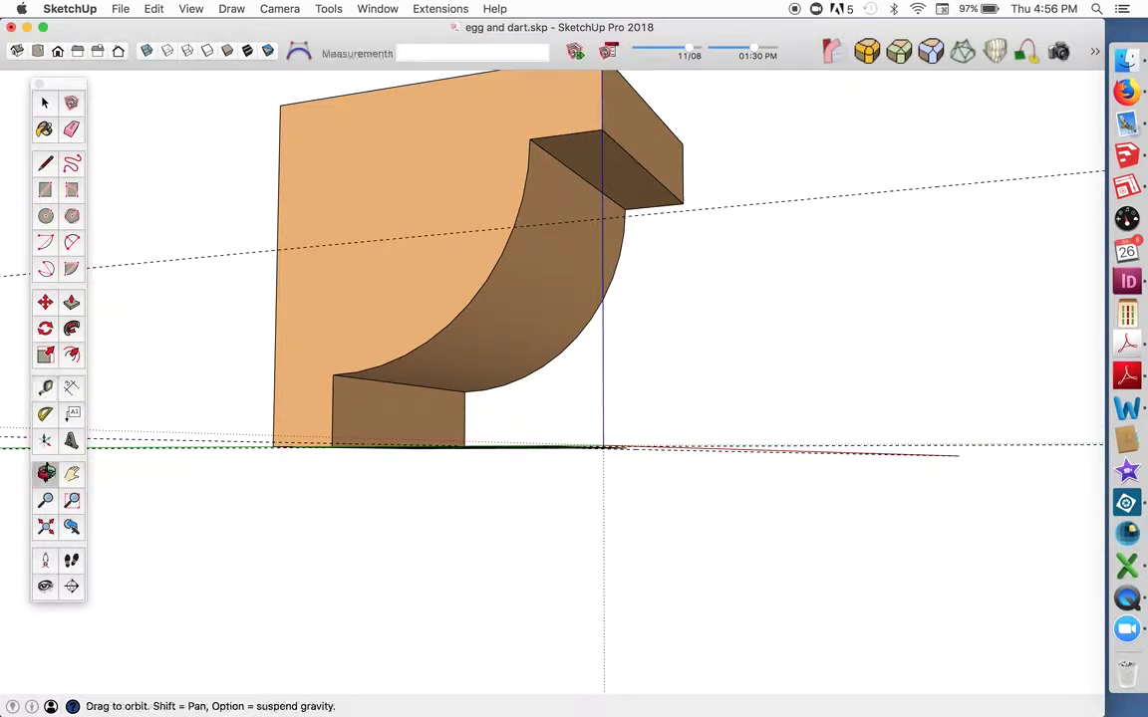
{"action": "middle_click_drag", "start_coordinate": [550, 236], "coordinate": [425, 353]}
{"action": "left_click_drag", "start_coordinate": [426, 353], "coordinate": [281, 377]}
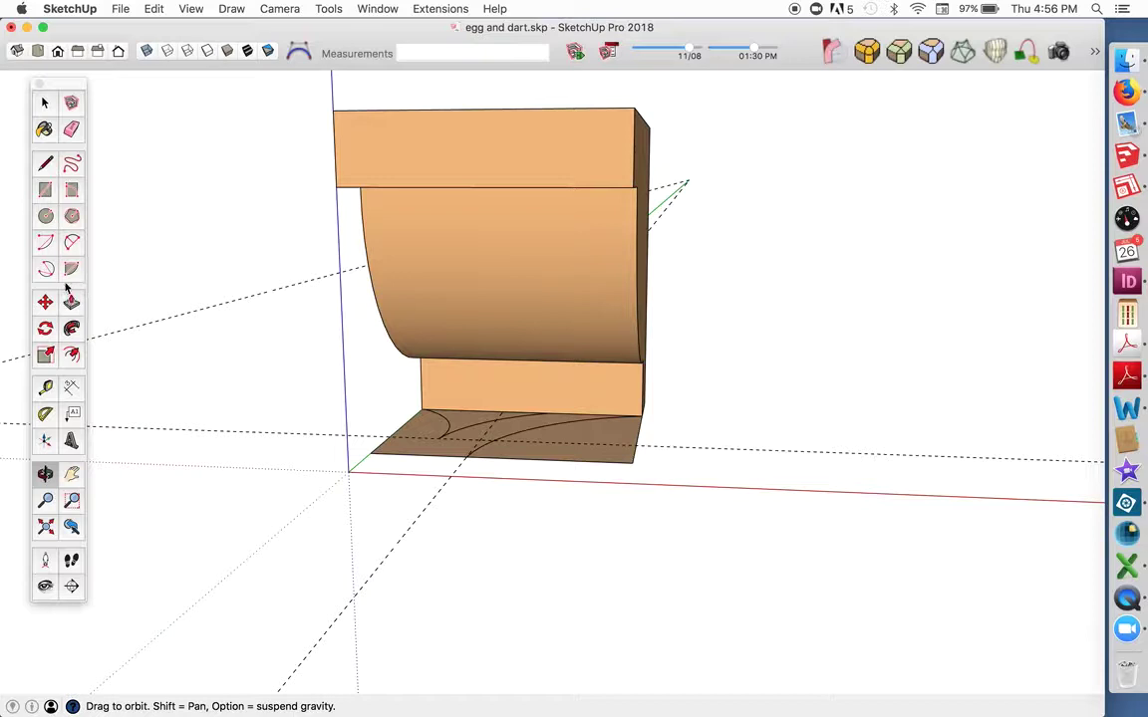
- Draw a circle of about 1 1/16 inch radius centred on the guide line
{"action": "left_click", "coordinate": [45, 216]}
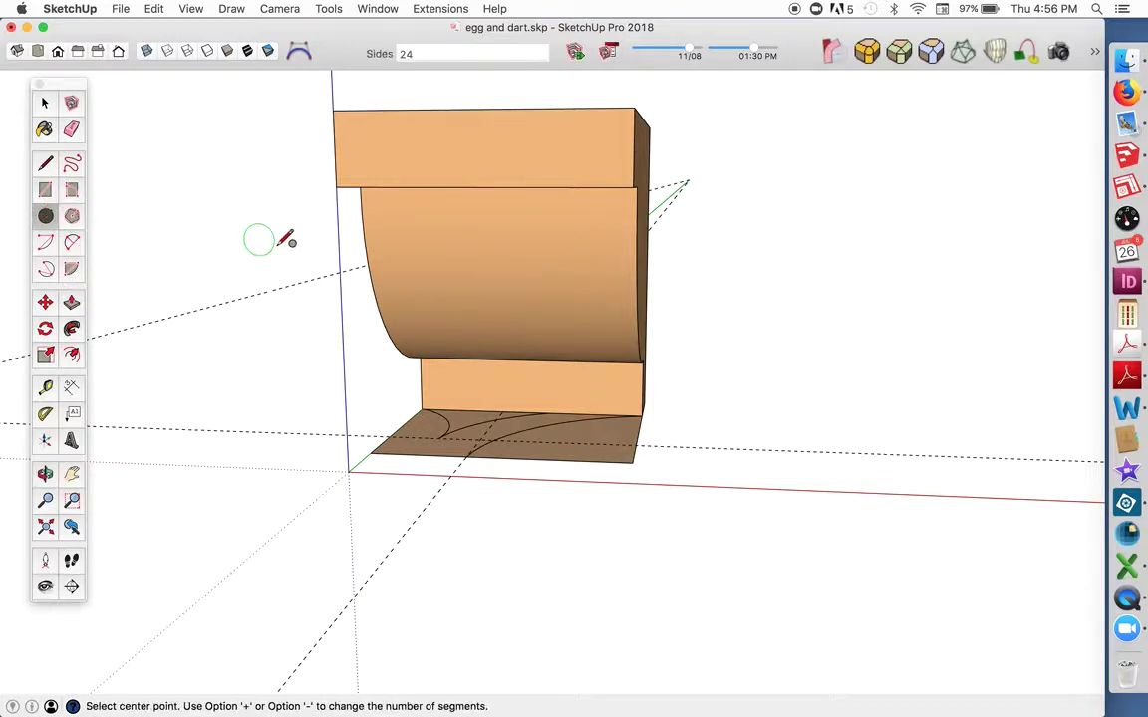
{"action": "left_click", "coordinate": [320, 277]}
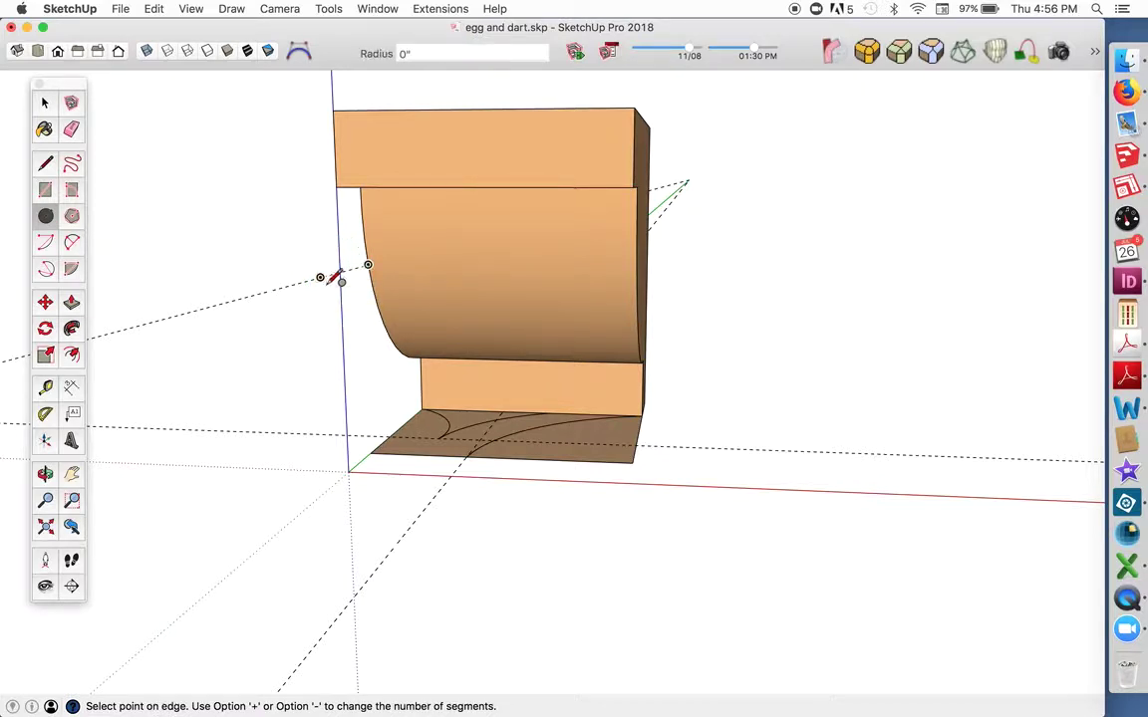
{"action": "scroll", "coordinate": [339, 280], "scroll_direction": "up", "scroll_amount": 3}
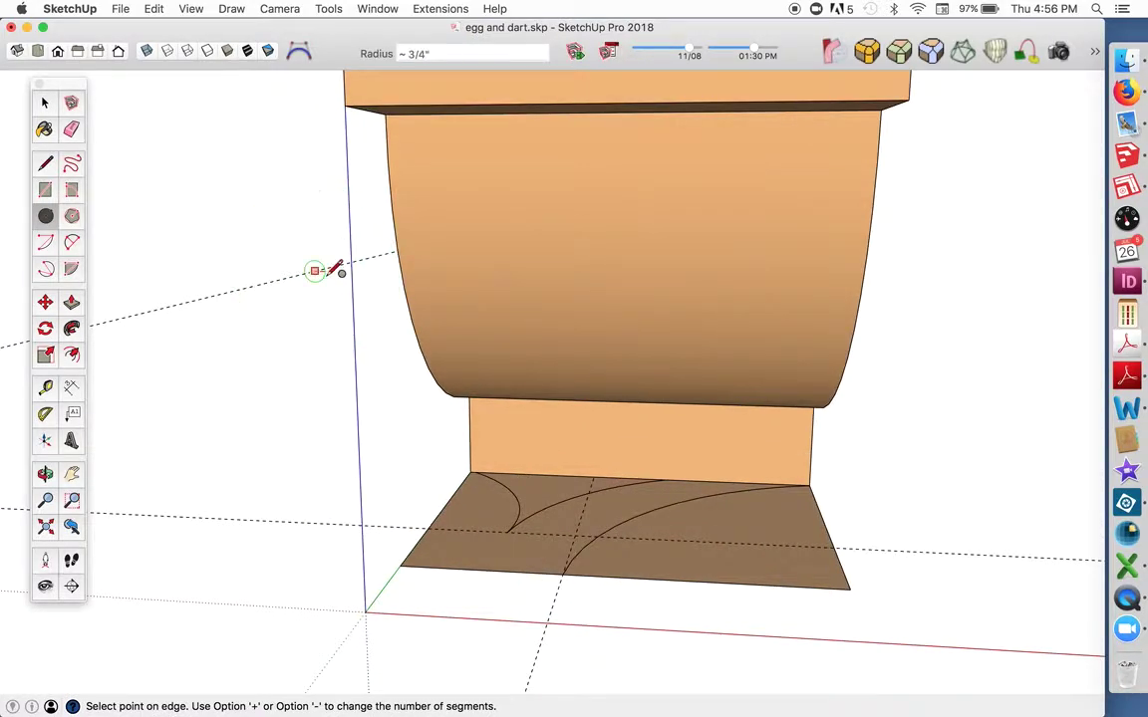
{"action": "left_click", "coordinate": [333, 273]}
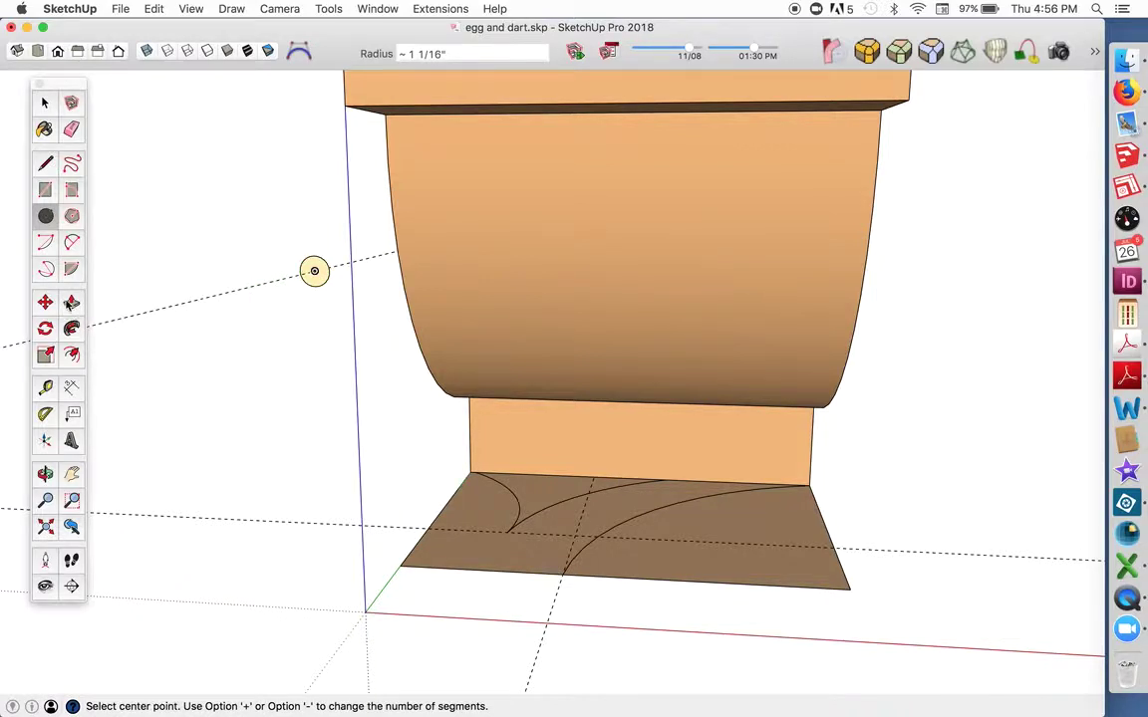
- Push/Pull the small circle into a long rod along the cove block
{"action": "key", "text": "p"}
{"action": "left_click", "coordinate": [314, 270]}
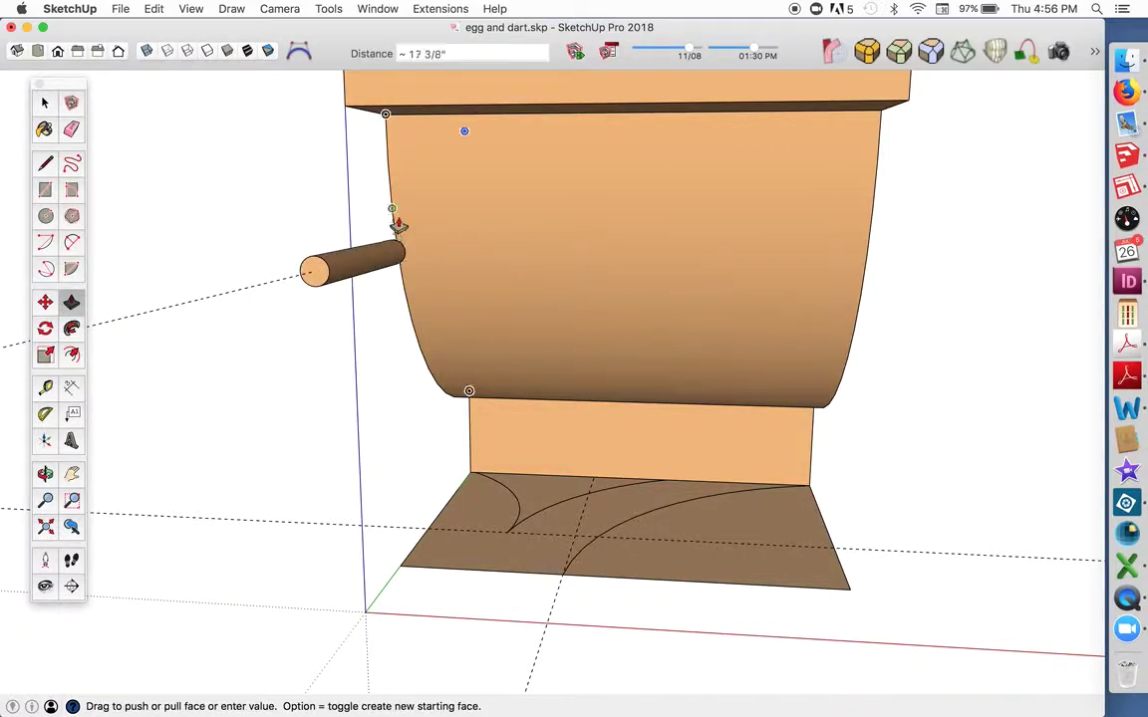
{"action": "left_click", "coordinate": [432, 210]}
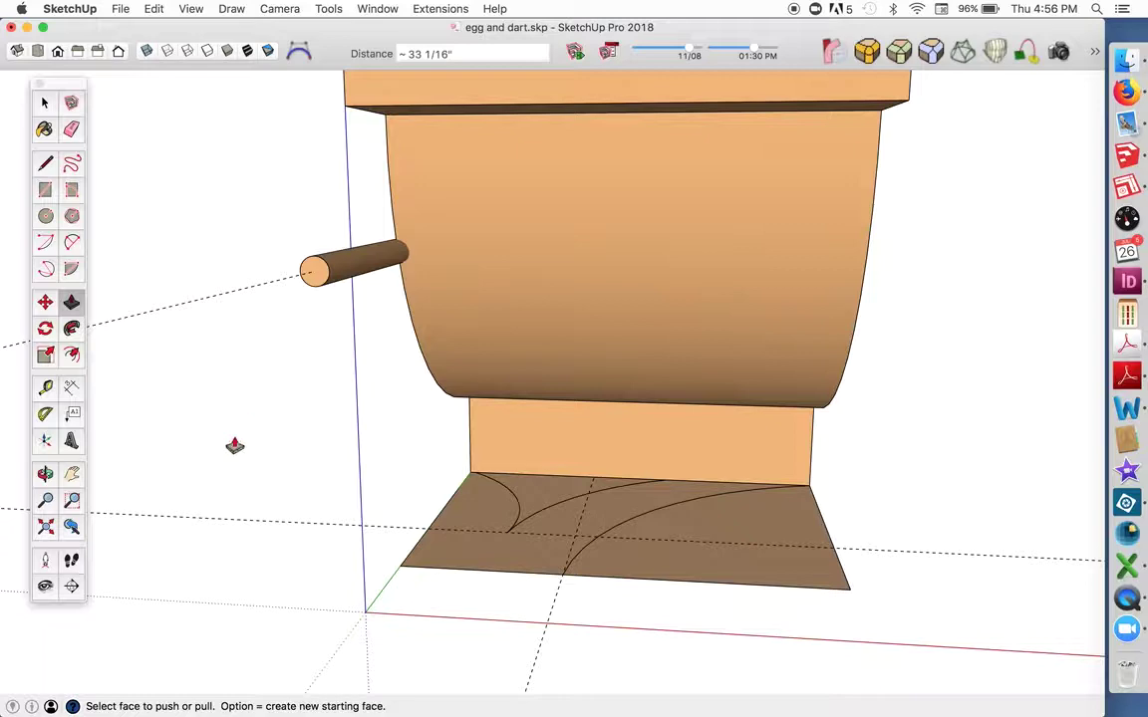
{"action": "left_click", "coordinate": [45, 472]}
{"action": "left_click_drag", "start_coordinate": [200, 429], "coordinate": [561, 443]}
{"action": "left_click_drag", "start_coordinate": [350, 274], "coordinate": [503, 188]}
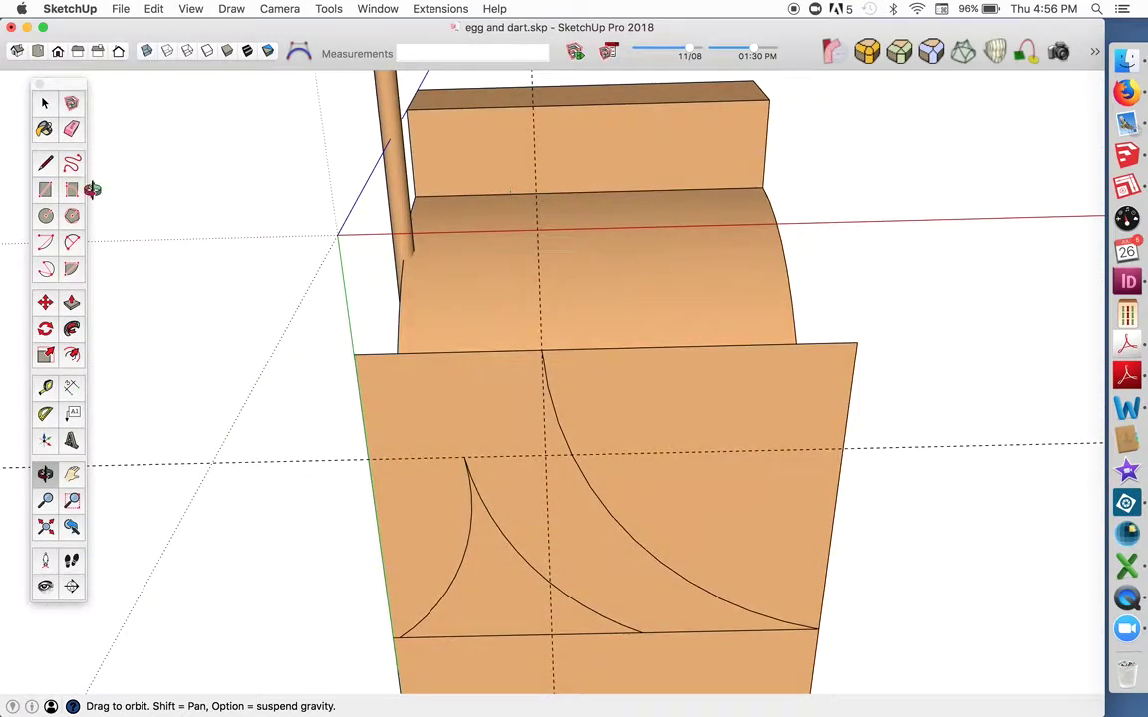
- Push the region right of the curve 40 inches through and recess the triangular dart face
{"action": "left_click", "coordinate": [70, 301]}
{"action": "left_click", "coordinate": [691, 377]}
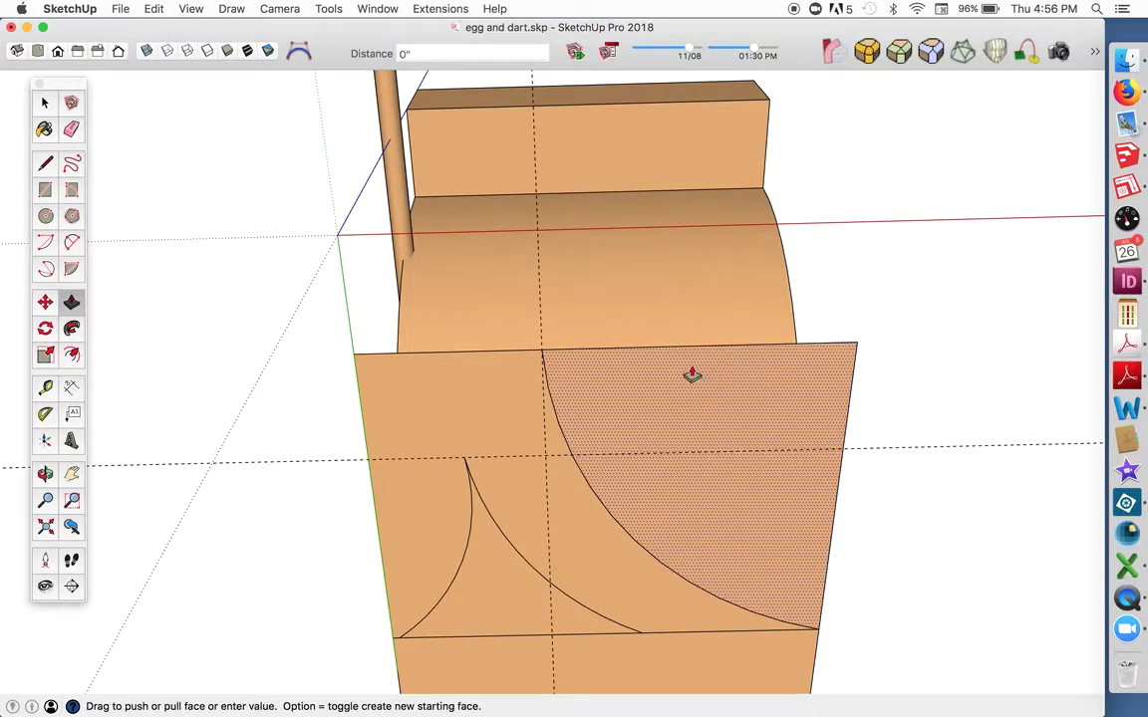
{"action": "left_click", "coordinate": [415, 200]}
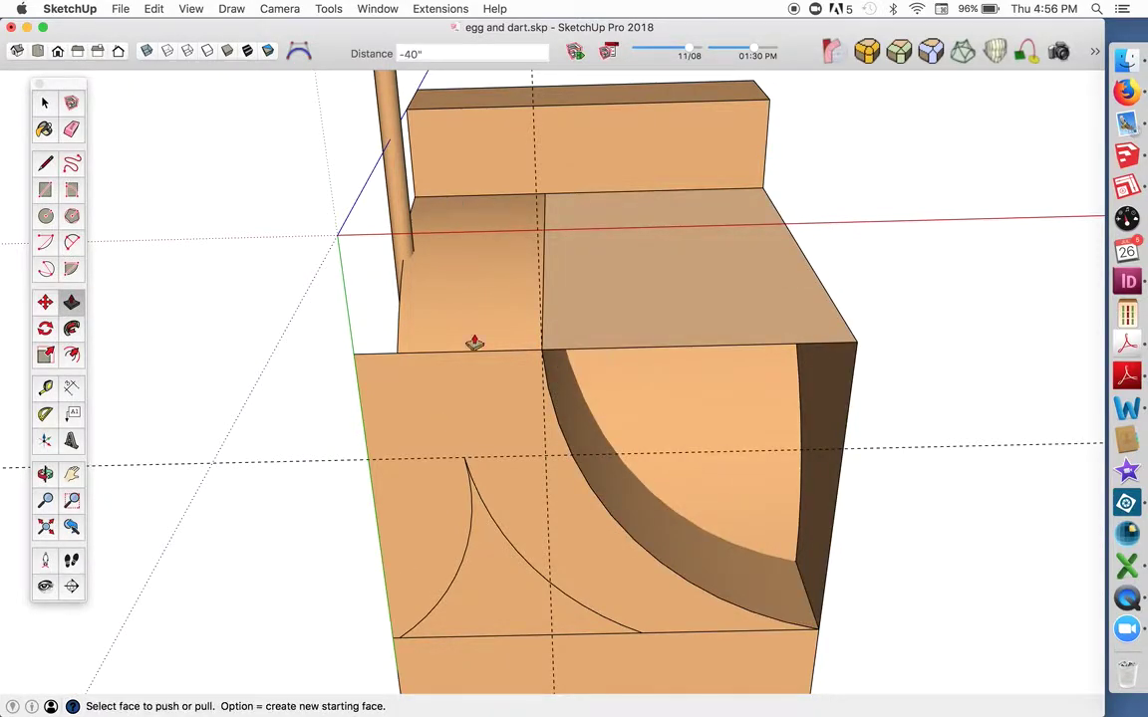
{"action": "left_click", "coordinate": [494, 576]}
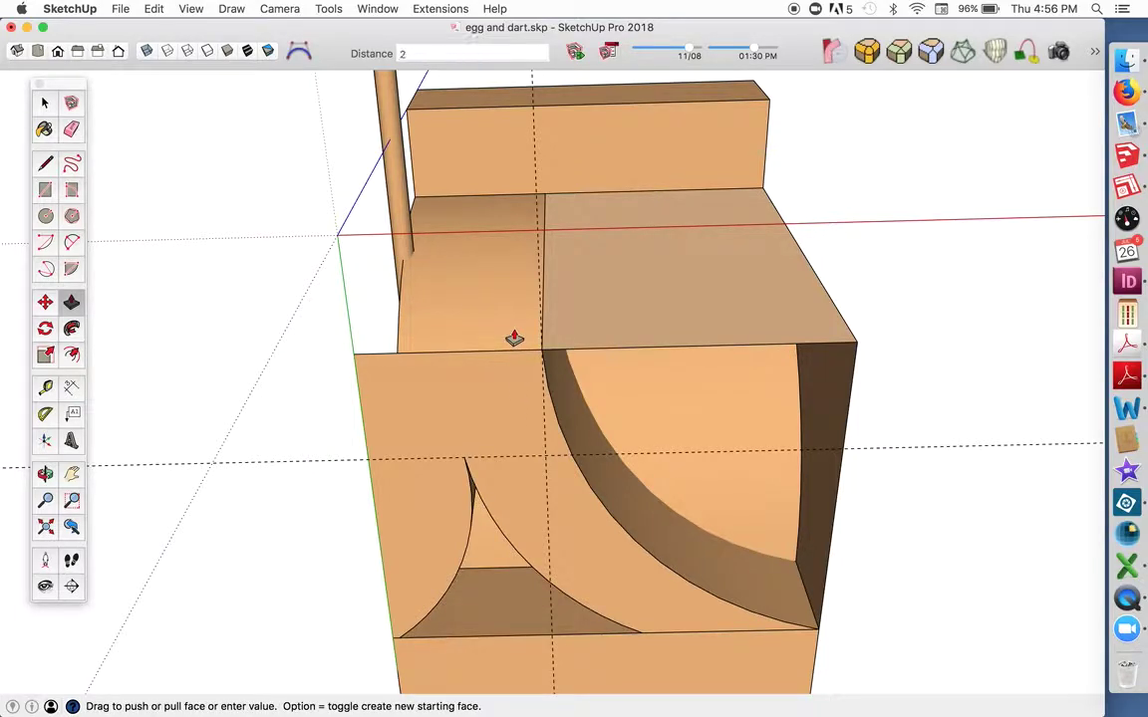
{"action": "scroll", "coordinate": [418, 164], "scroll_direction": "down", "scroll_amount": 5}
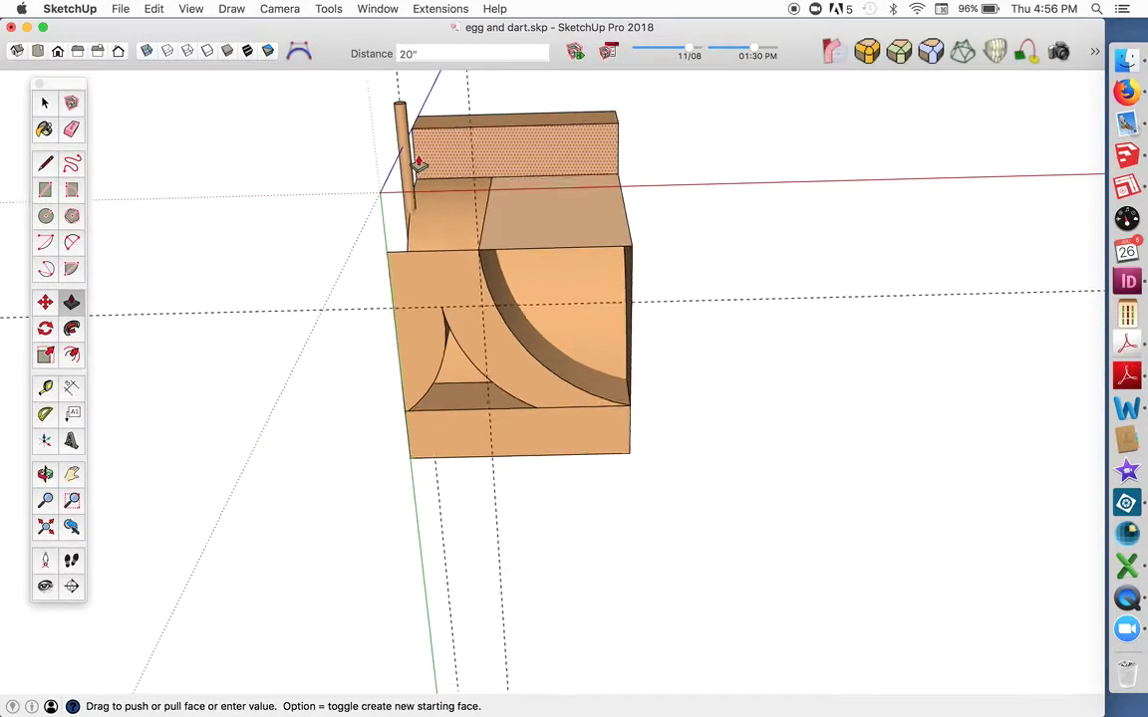
- Select the whole model and apply Edit > Intersect Faces > With Selection
{"action": "left_click", "coordinate": [44, 104]}
{"action": "left_click_drag", "start_coordinate": [314, 83], "coordinate": [707, 488]}
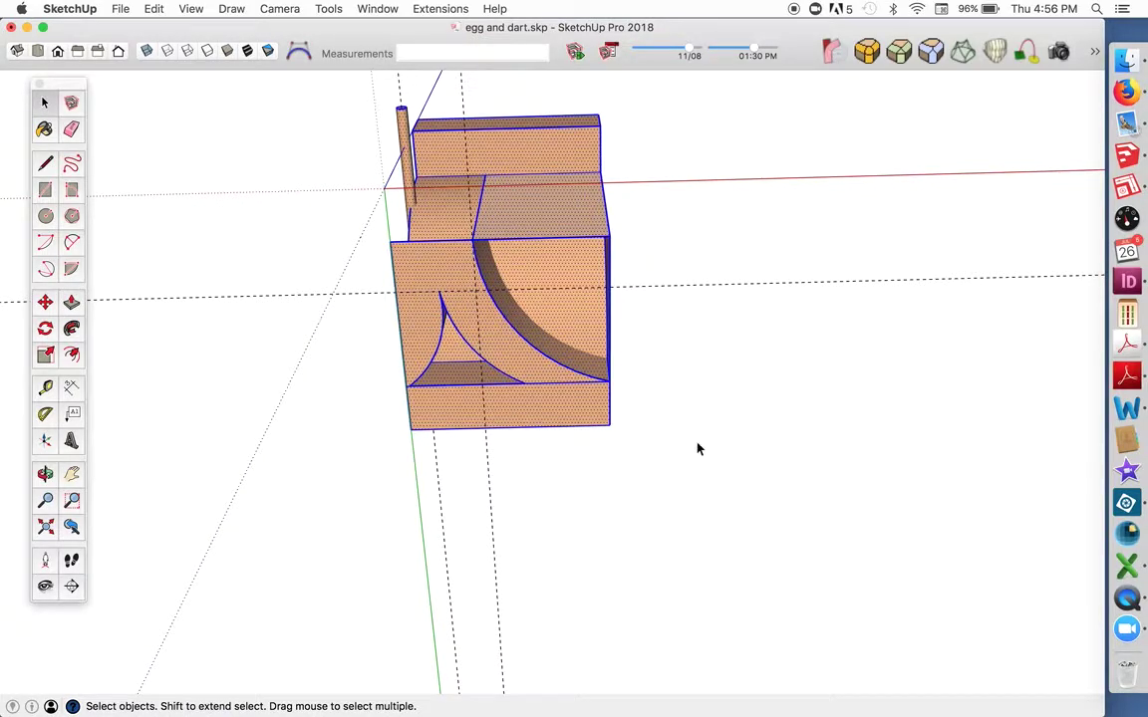
{"action": "left_click", "coordinate": [154, 8]}
{"action": "mouse_move", "coordinate": [192, 342]}
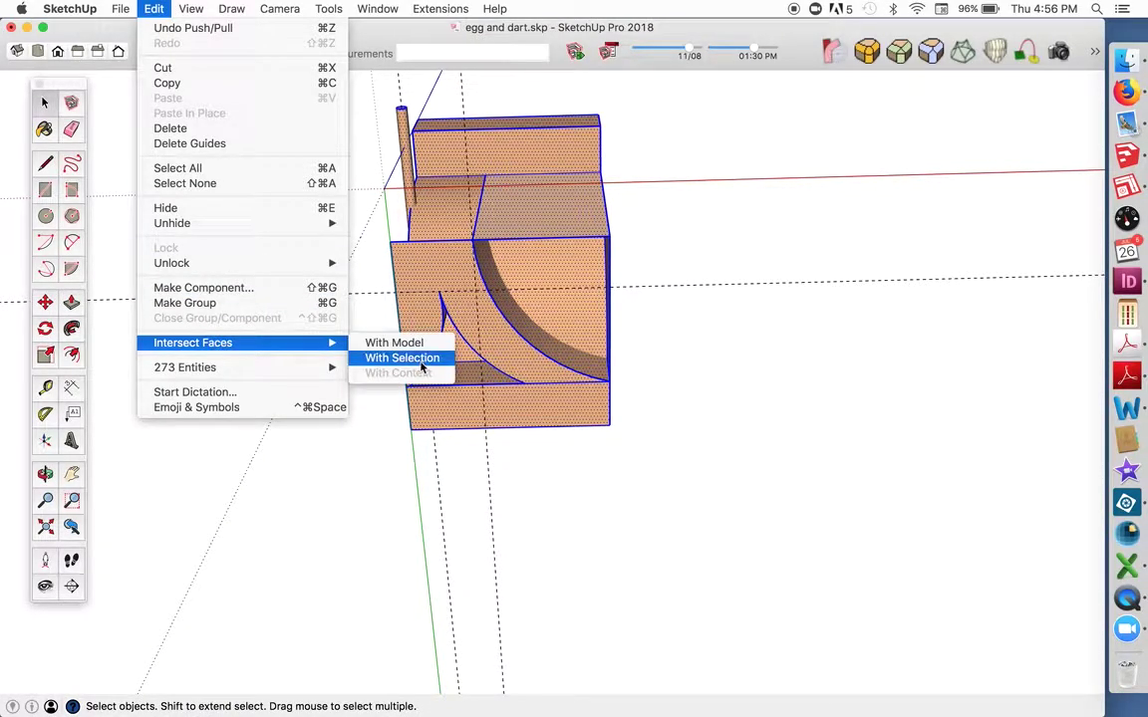
{"action": "left_click", "coordinate": [420, 362]}
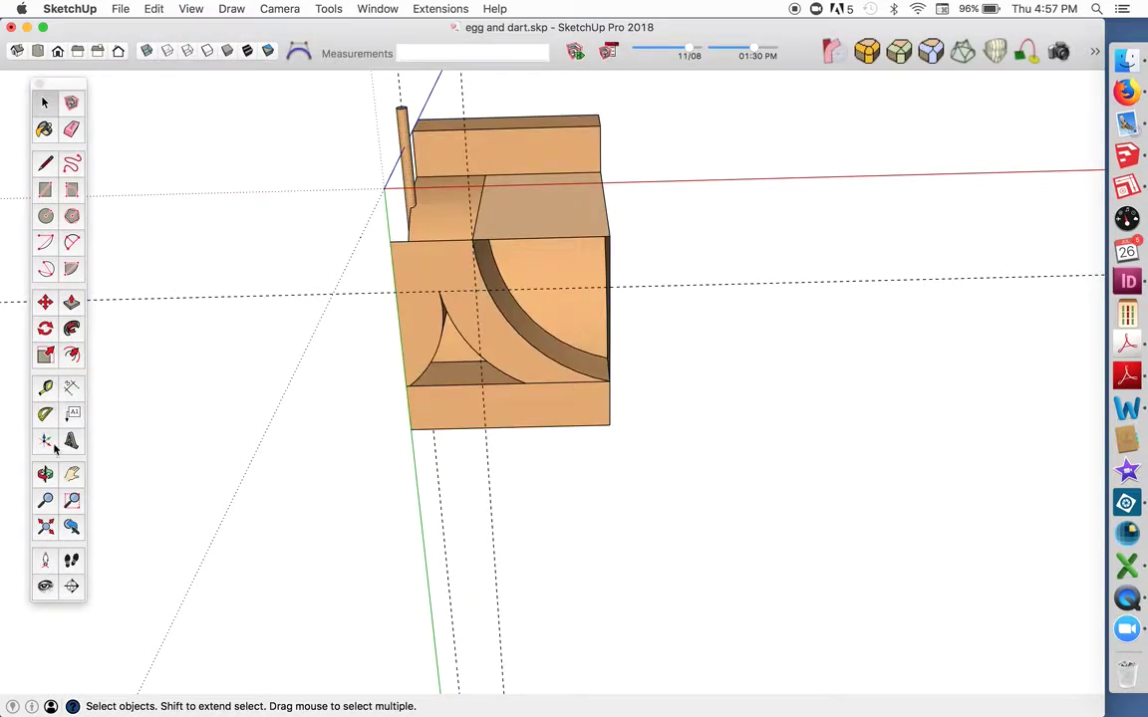
- Delete the thin stray strip beside the model
{"action": "key", "text": "o"}
{"action": "left_click_drag", "start_coordinate": [468, 319], "coordinate": [229, 300]}
{"action": "left_click", "coordinate": [45, 104]}
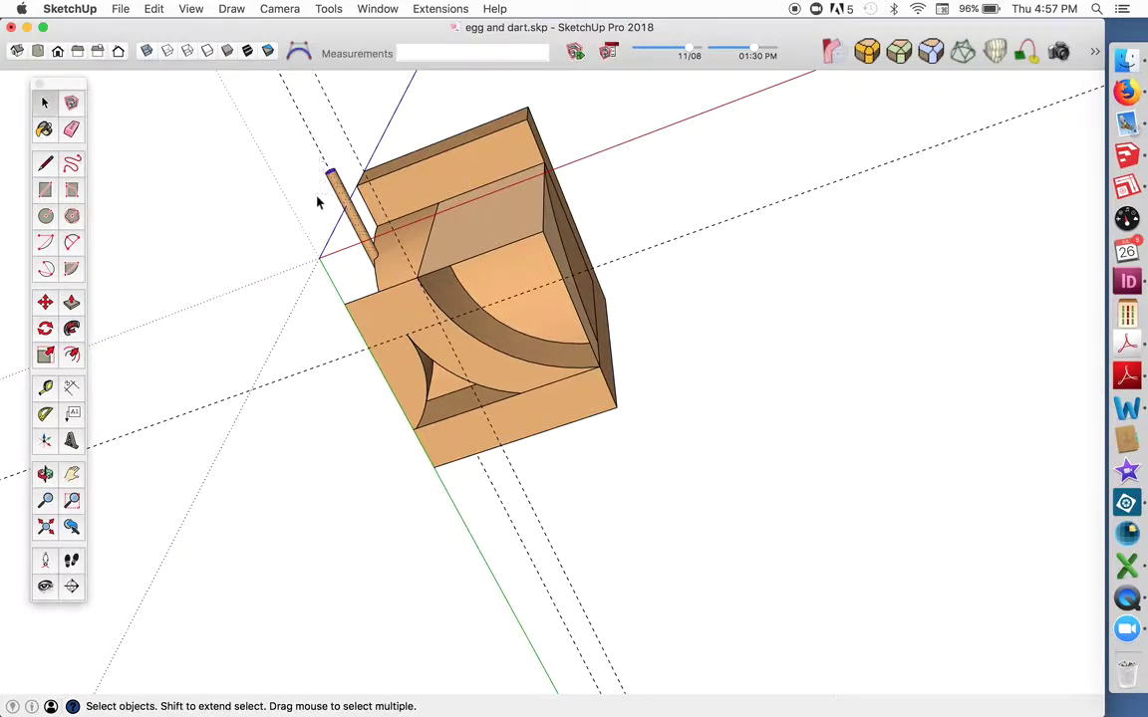
{"action": "key", "text": "Delete"}
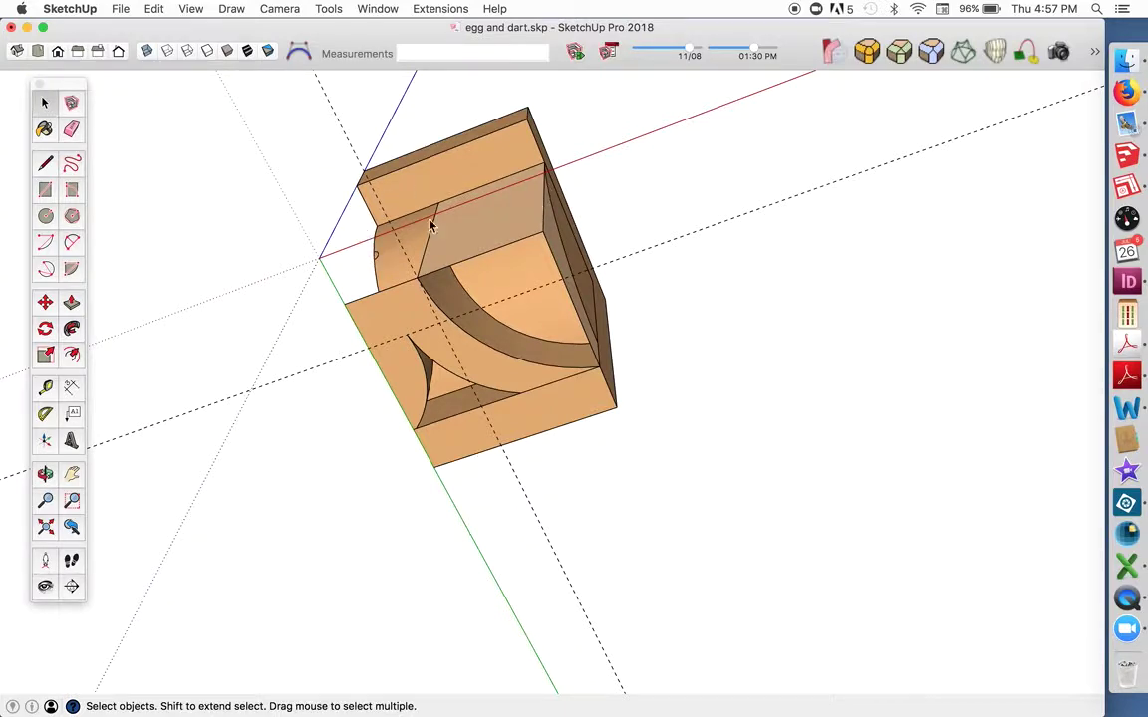
- Erase the left-side sliver, groove edges and inner box edges to smooth the curve
{"action": "left_click", "coordinate": [71, 129]}
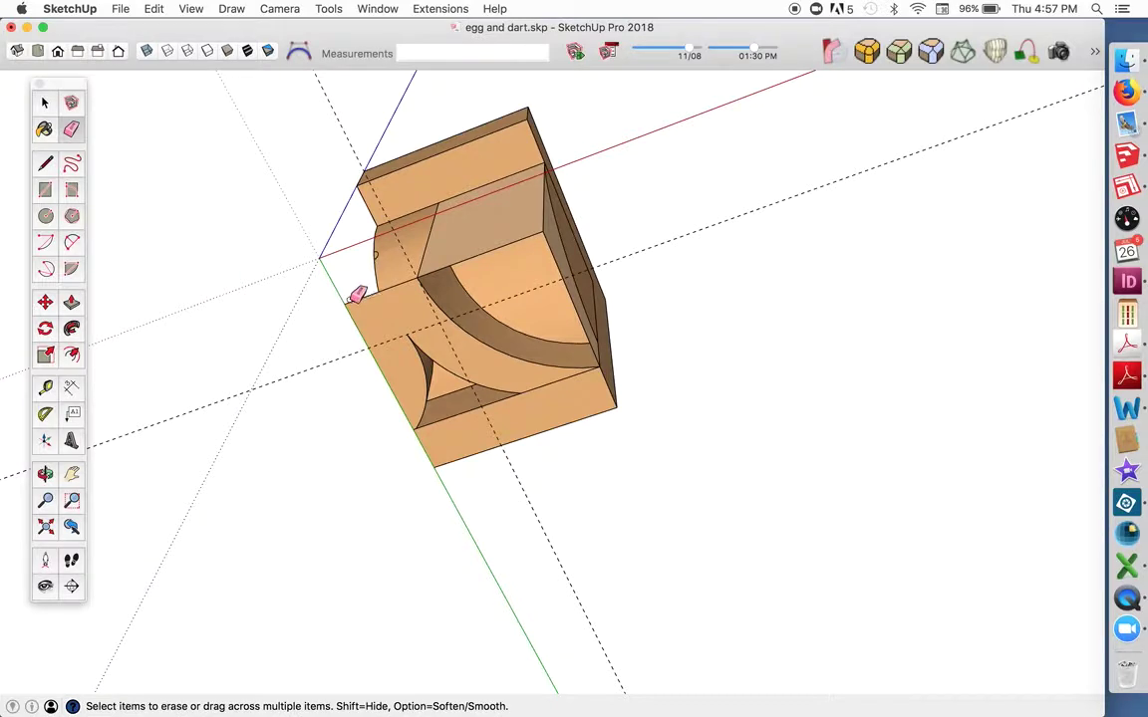
{"action": "left_click", "coordinate": [344, 313]}
{"action": "left_click", "coordinate": [346, 310]}
{"action": "left_click_drag", "start_coordinate": [412, 329], "coordinate": [409, 326]}
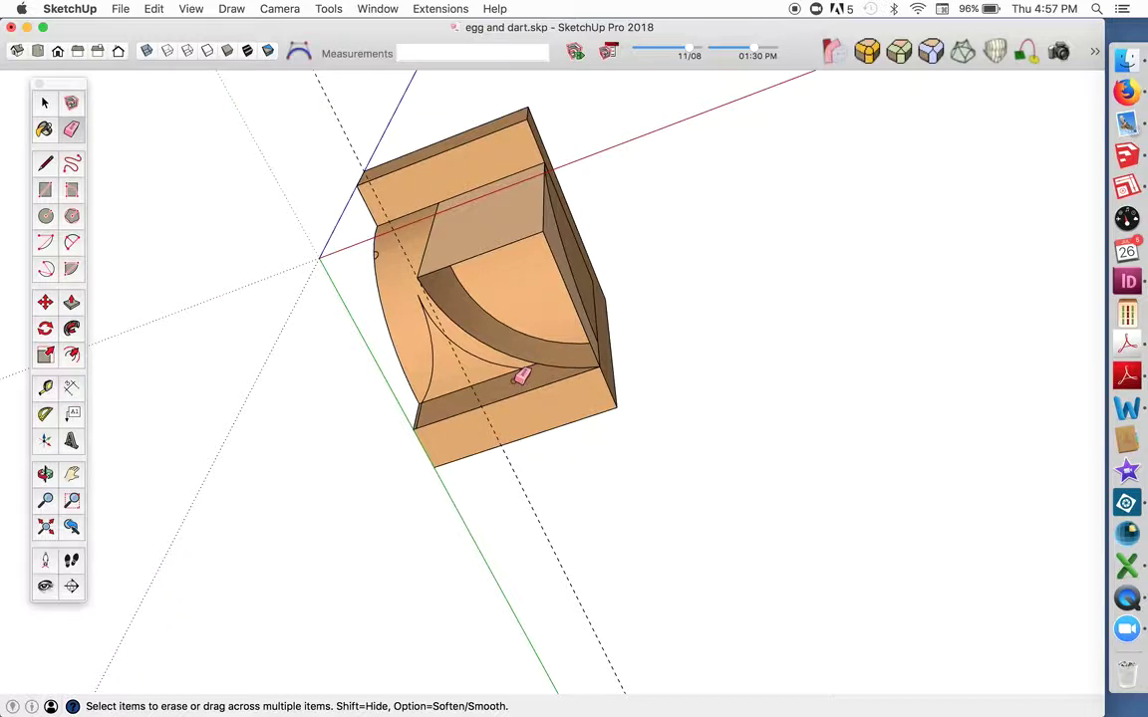
{"action": "left_click_drag", "start_coordinate": [498, 207], "coordinate": [545, 228]}
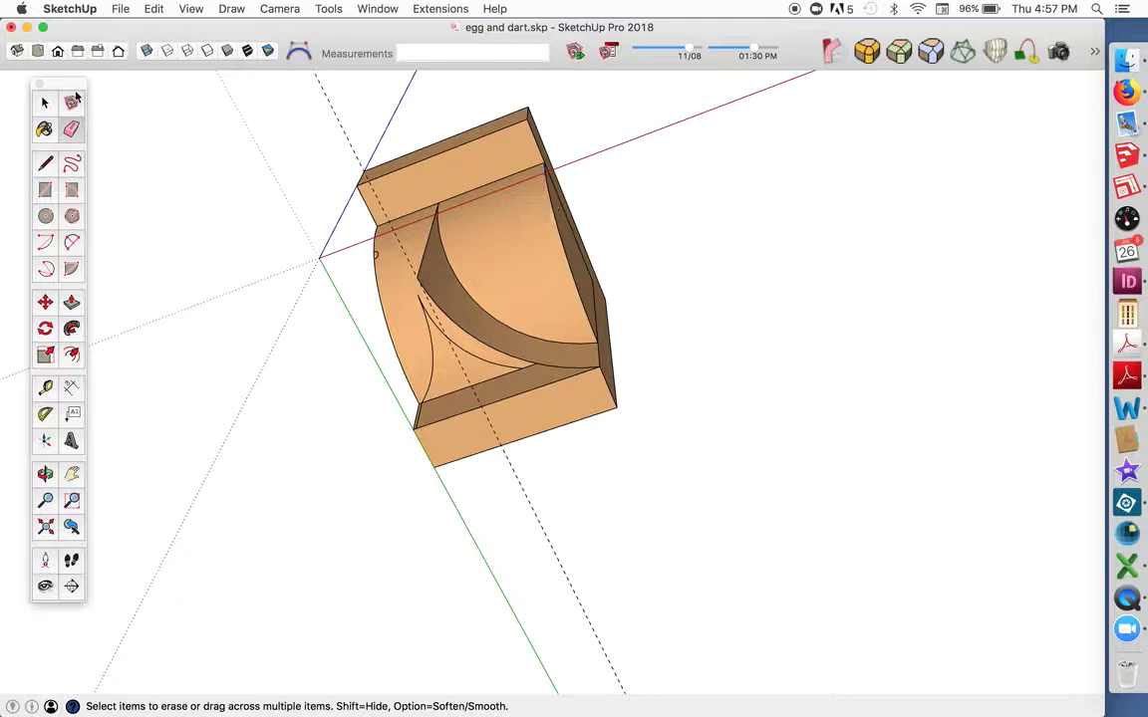
- Erase a stray curved edge on the groove face
{"action": "left_click", "coordinate": [44, 102]}
{"action": "left_click", "coordinate": [517, 266]}
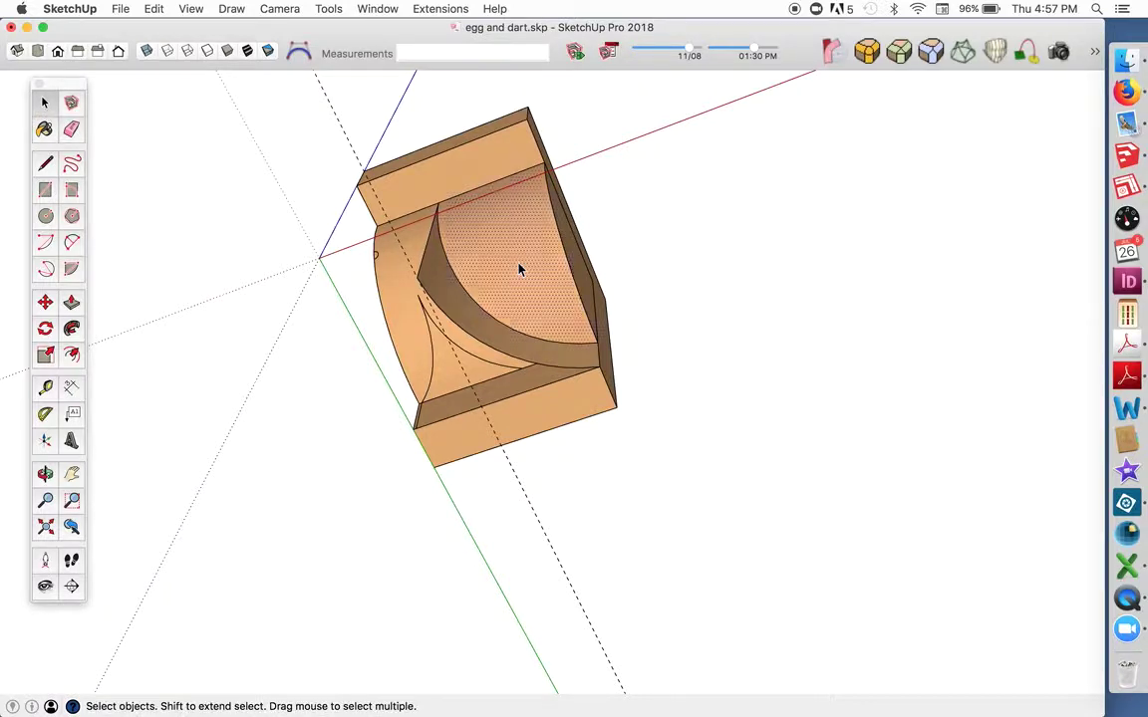
{"action": "left_click", "coordinate": [71, 127]}
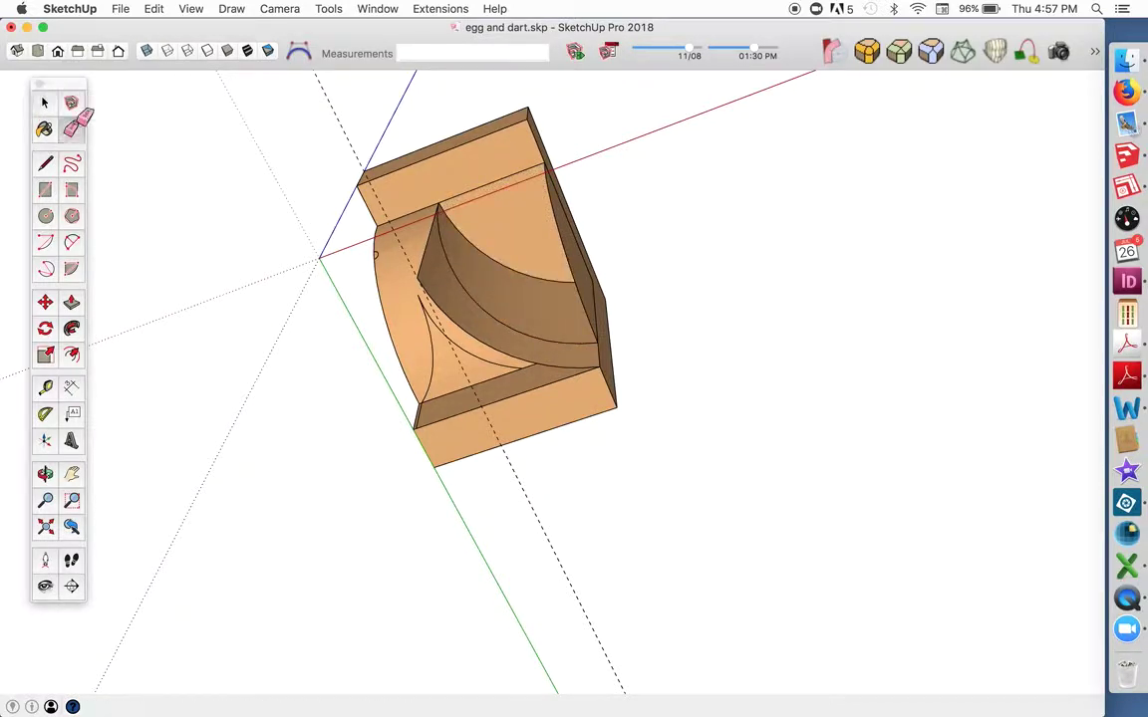
{"action": "left_click", "coordinate": [426, 269]}
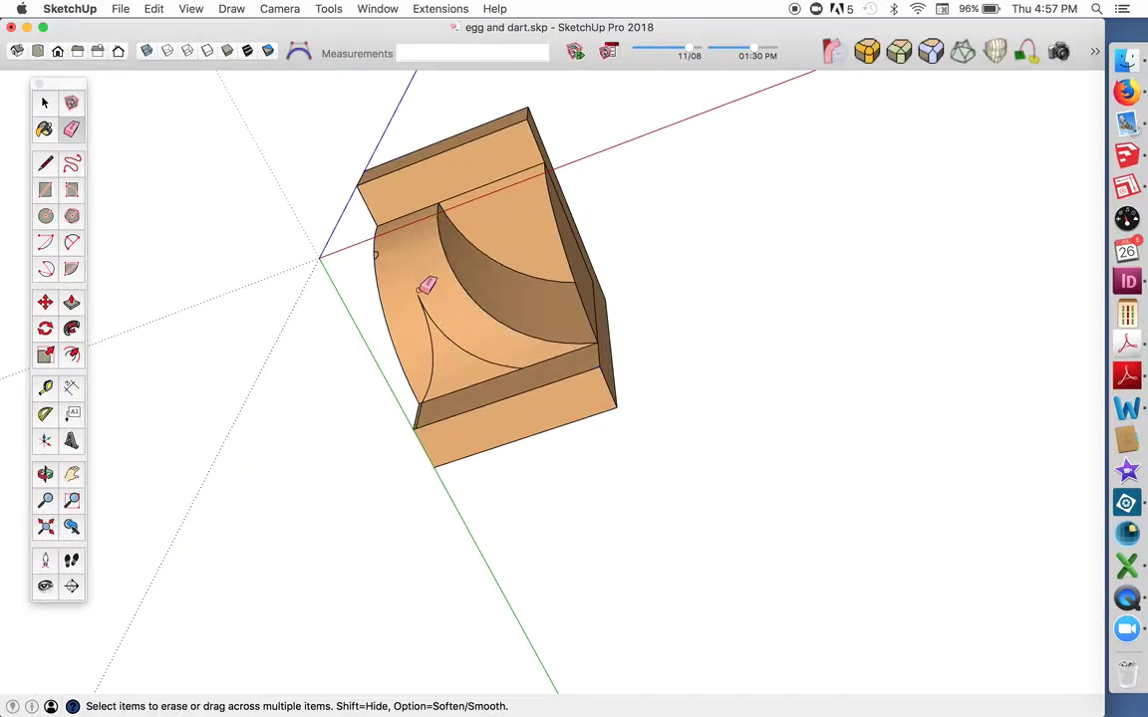
{"action": "scroll", "coordinate": [461, 370], "scroll_direction": "up", "scroll_amount": 5}
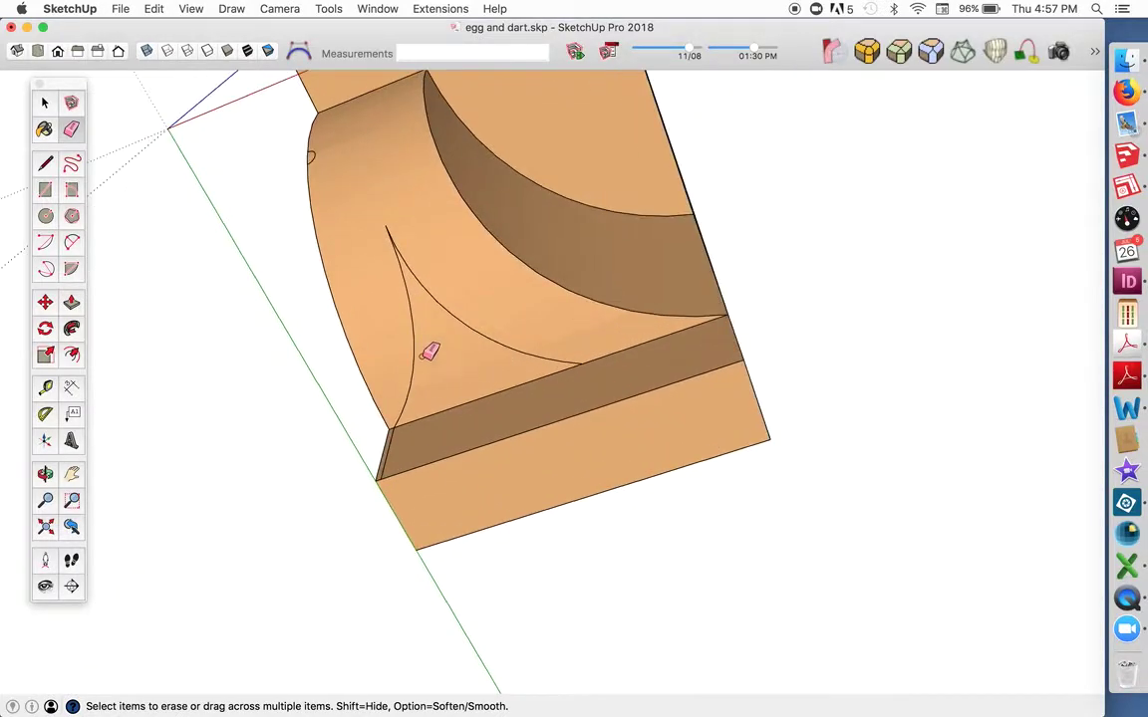
- Undo the wrong erase and delete the edge across the dart groove
{"action": "left_click", "coordinate": [45, 103]}
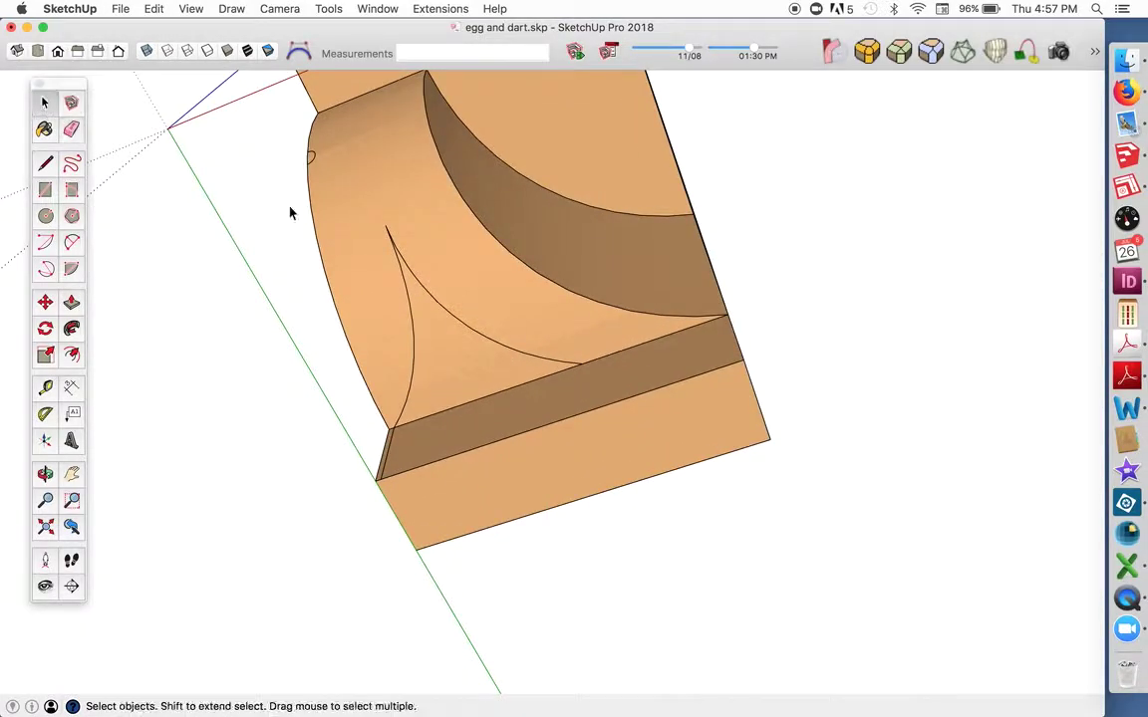
{"action": "left_click", "coordinate": [447, 391]}
{"action": "key", "text": "super+z"}
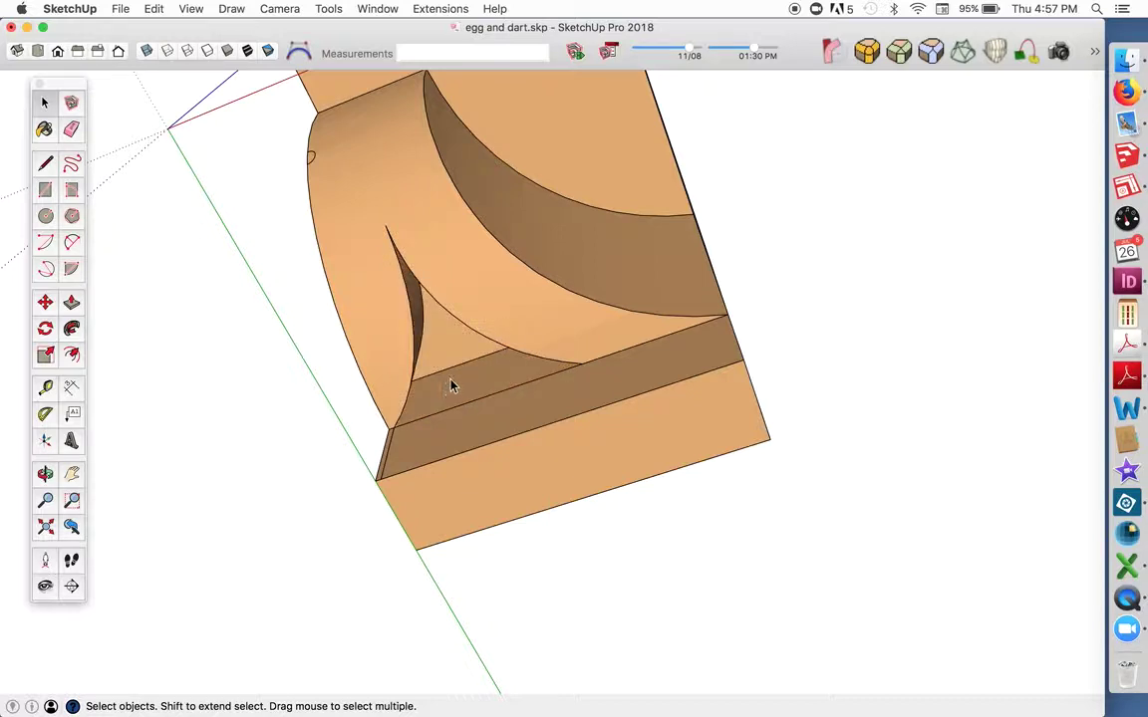
{"action": "key", "text": "Delete"}
{"action": "left_click", "coordinate": [45, 476]}
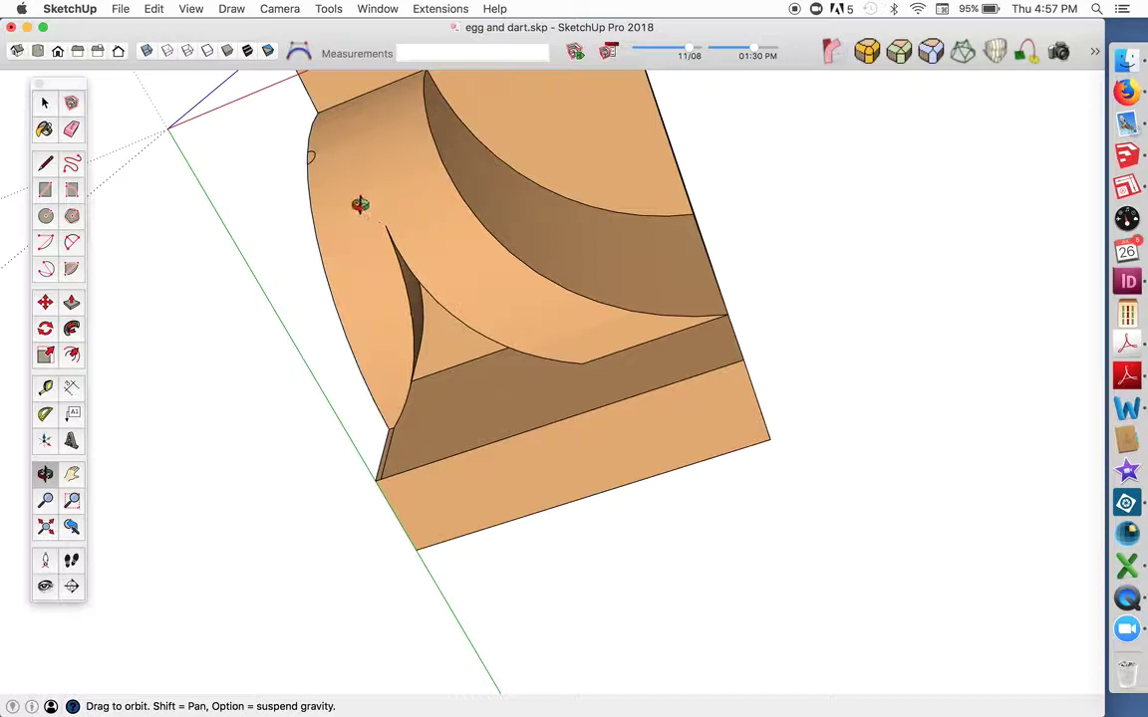
{"action": "left_click_drag", "start_coordinate": [362, 205], "coordinate": [514, 235]}
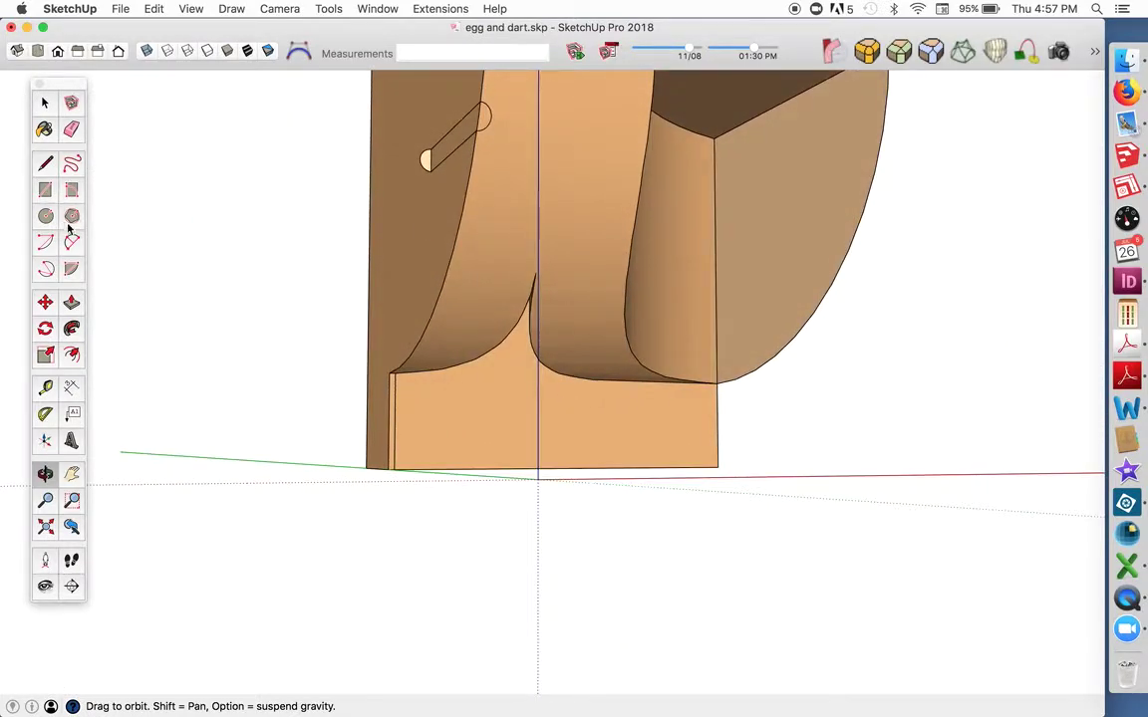
- Push the small half-circle face in 7 7/8 inches and erase the leftover cylinder edges
{"action": "left_click", "coordinate": [72, 304]}
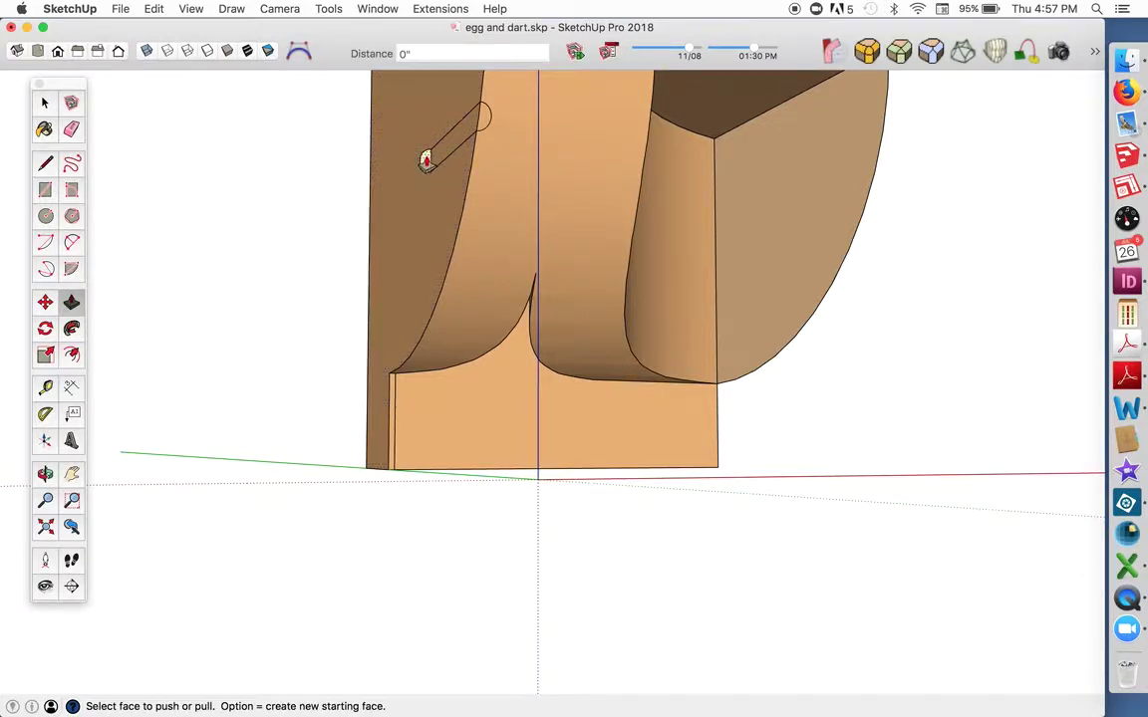
{"action": "left_click", "coordinate": [426, 162]}
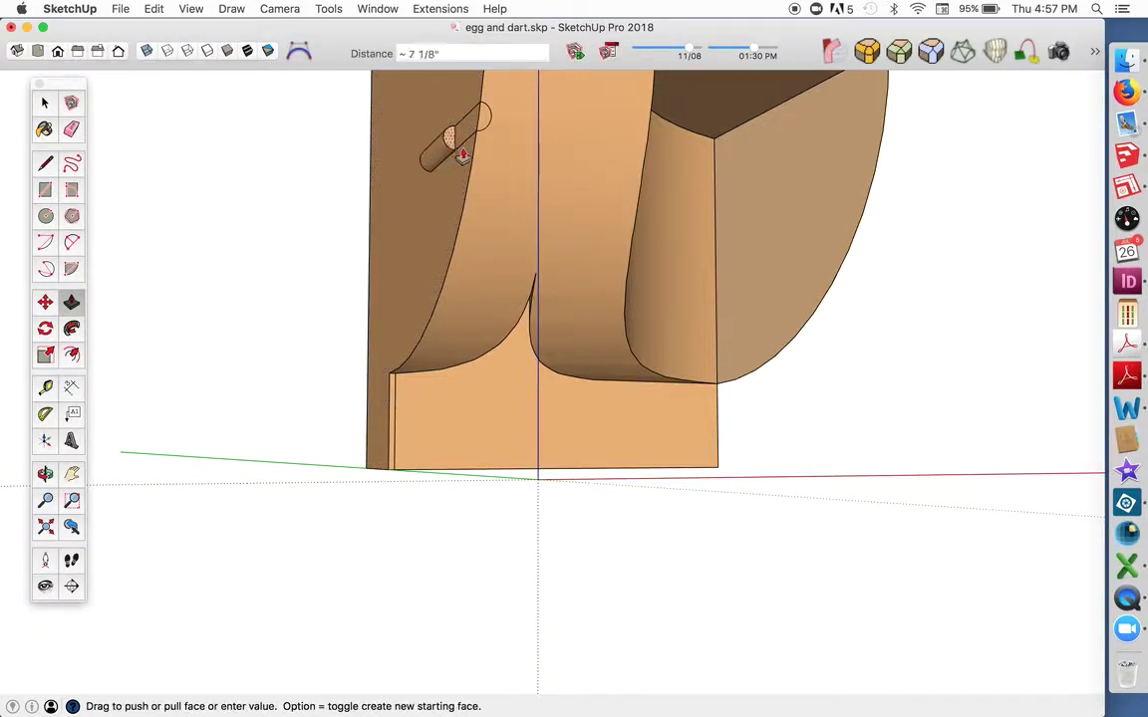
{"action": "left_click", "coordinate": [468, 154]}
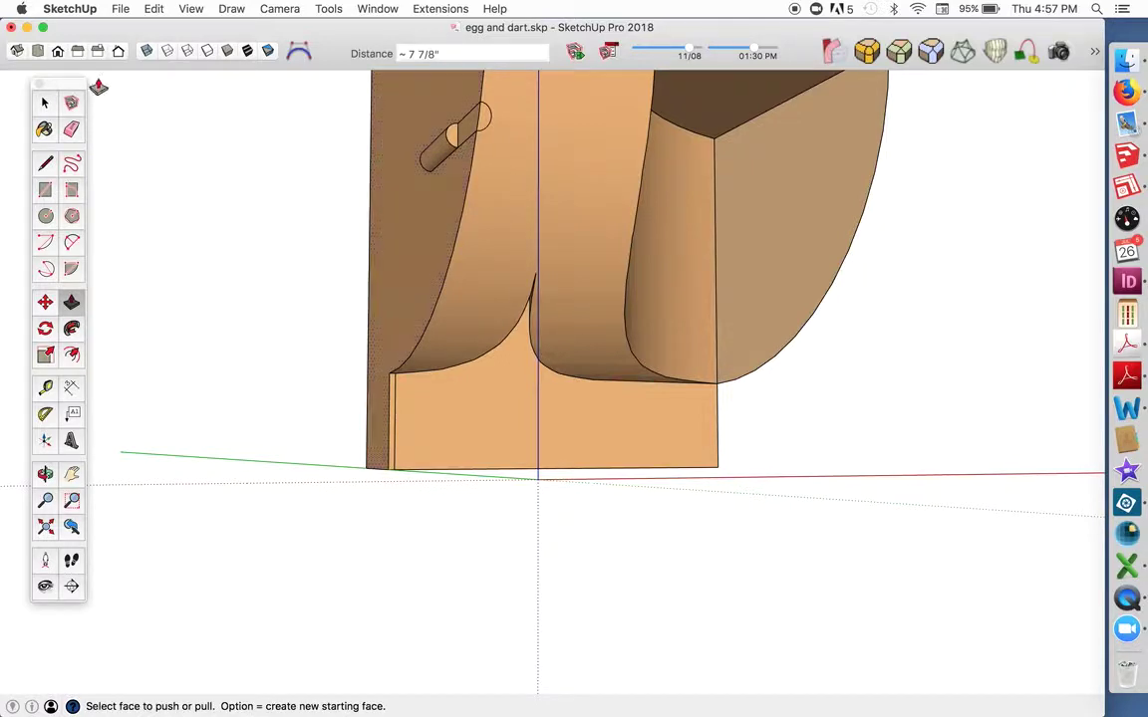
{"action": "left_click", "coordinate": [70, 128]}
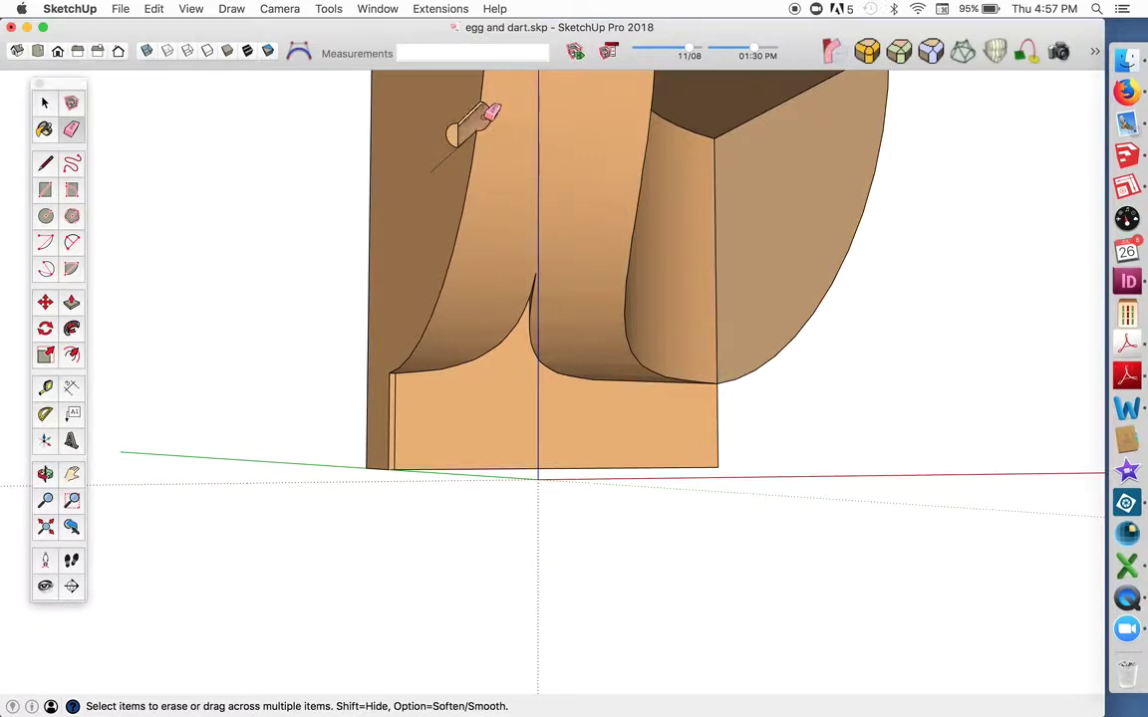
{"action": "mouse_move", "coordinate": [450, 128]}
{"action": "left_mouse_down"}
{"action": "mouse_move", "coordinate": [458, 151]}
{"action": "mouse_move", "coordinate": [444, 171]}
{"action": "left_mouse_up"}
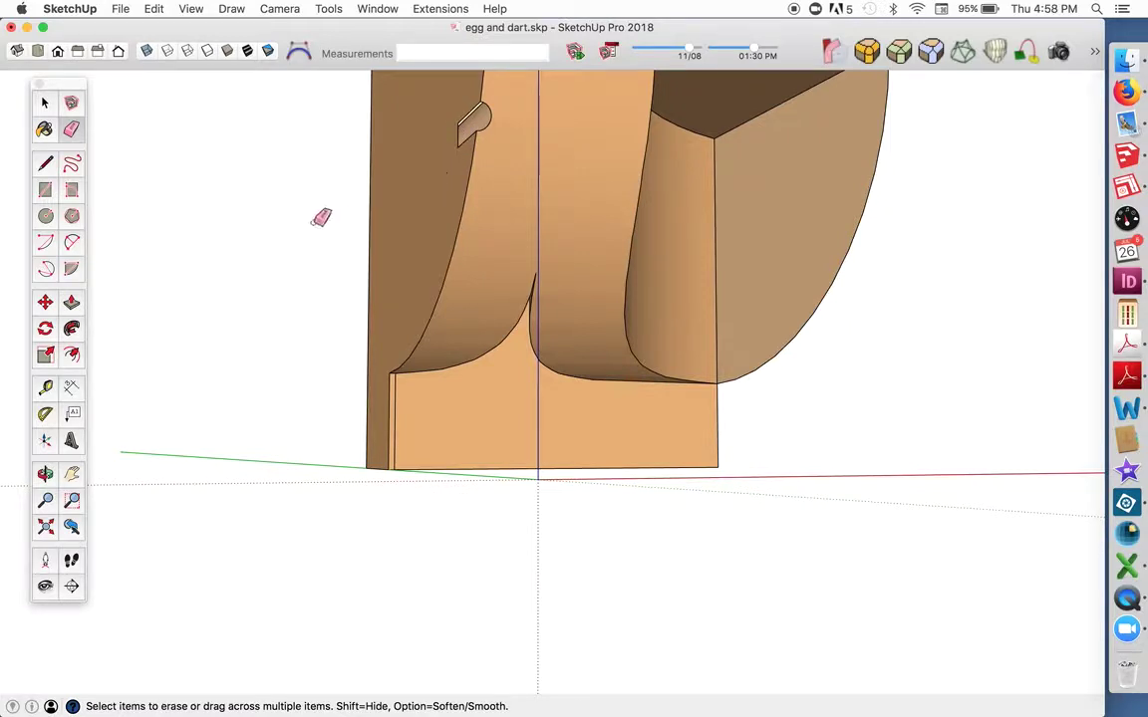
- Erase the stray edge across the top of the corbel
{"action": "scroll", "coordinate": [554, 156], "scroll_direction": "down", "scroll_amount": 5}
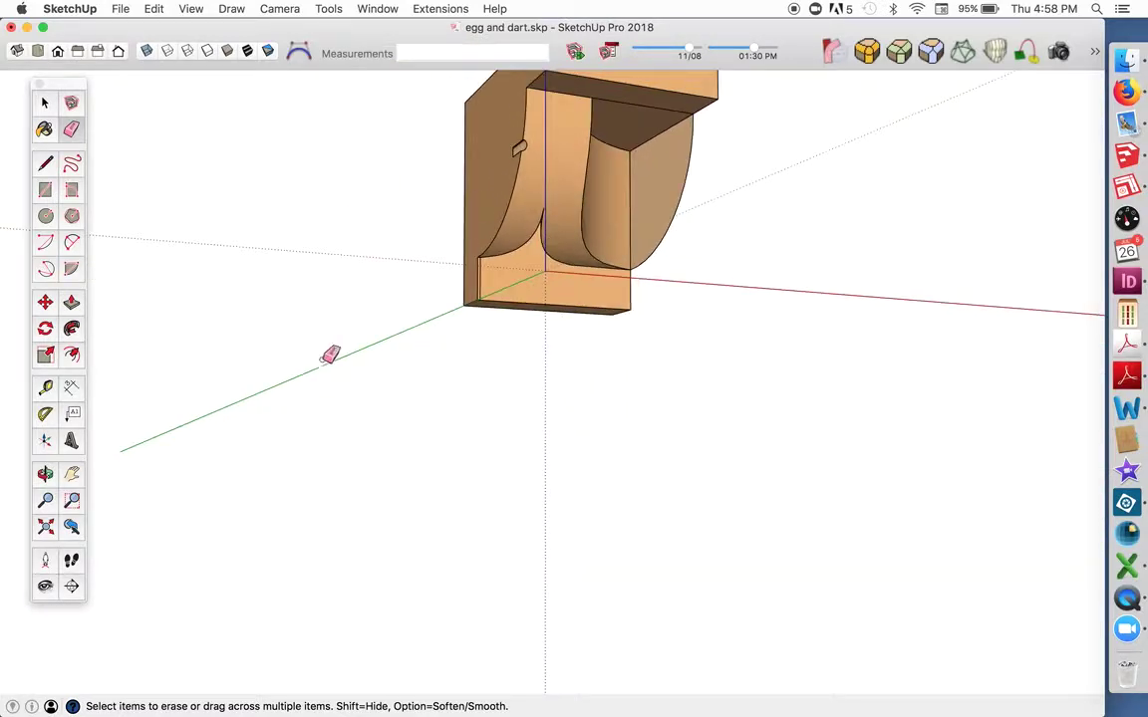
{"action": "left_click", "coordinate": [45, 474]}
{"action": "left_click_drag", "start_coordinate": [420, 409], "coordinate": [371, 224]}
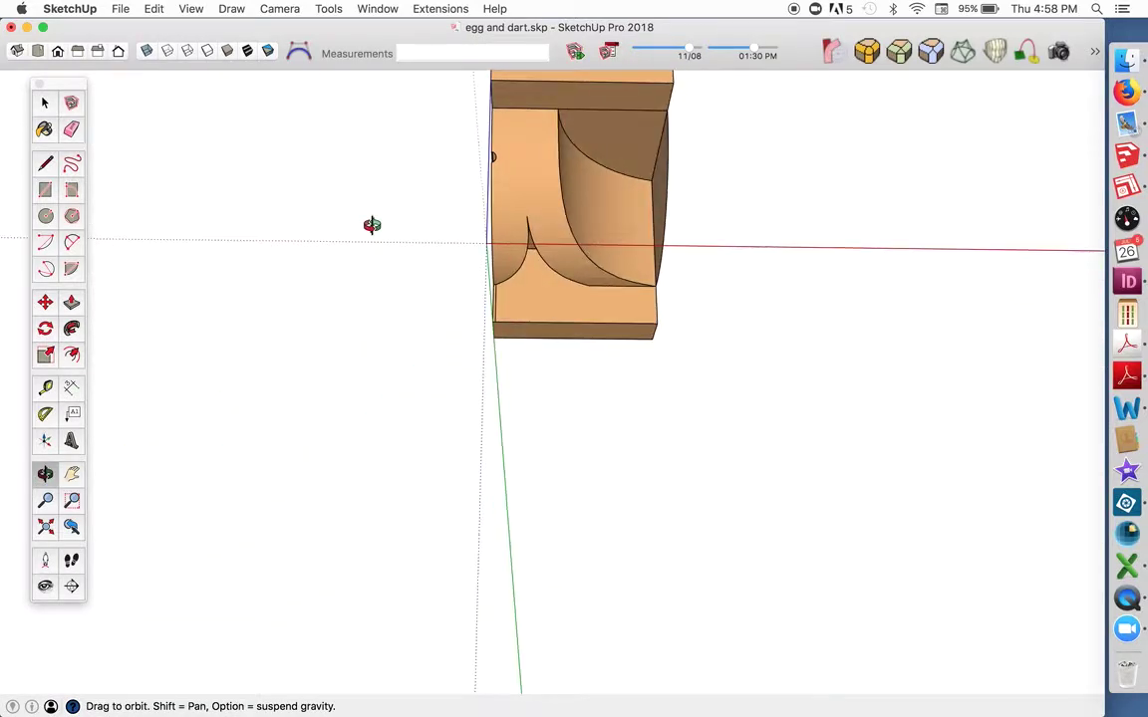
{"action": "left_click", "coordinate": [71, 130]}
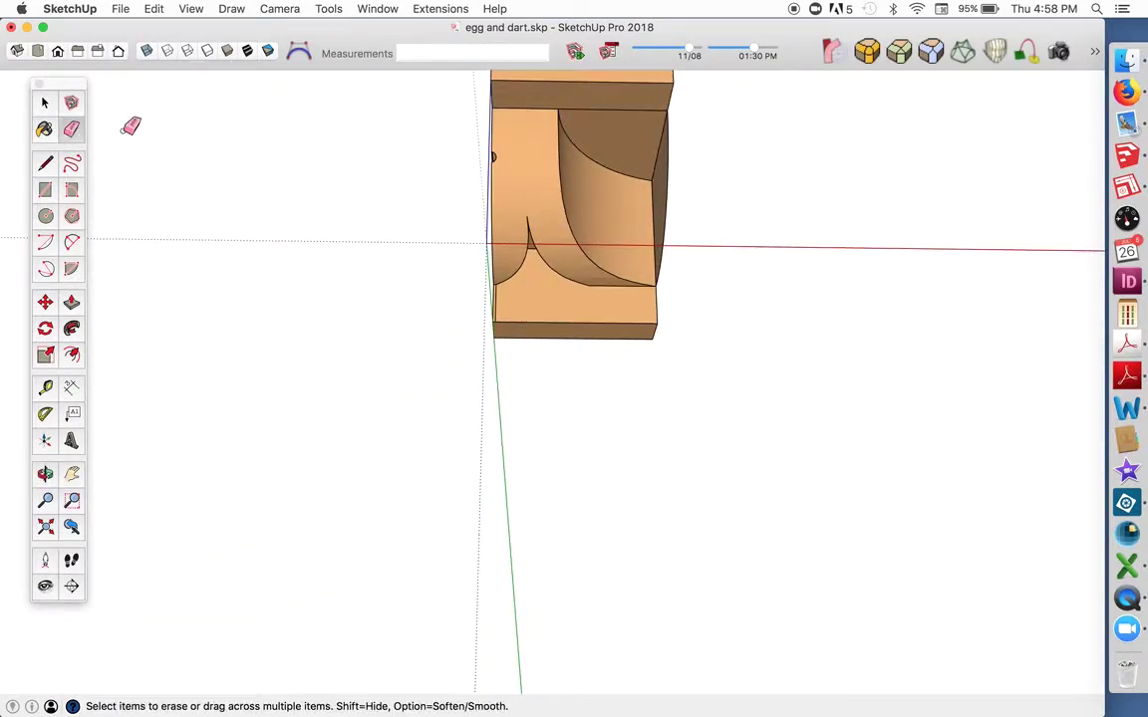
{"action": "left_click", "coordinate": [611, 110]}
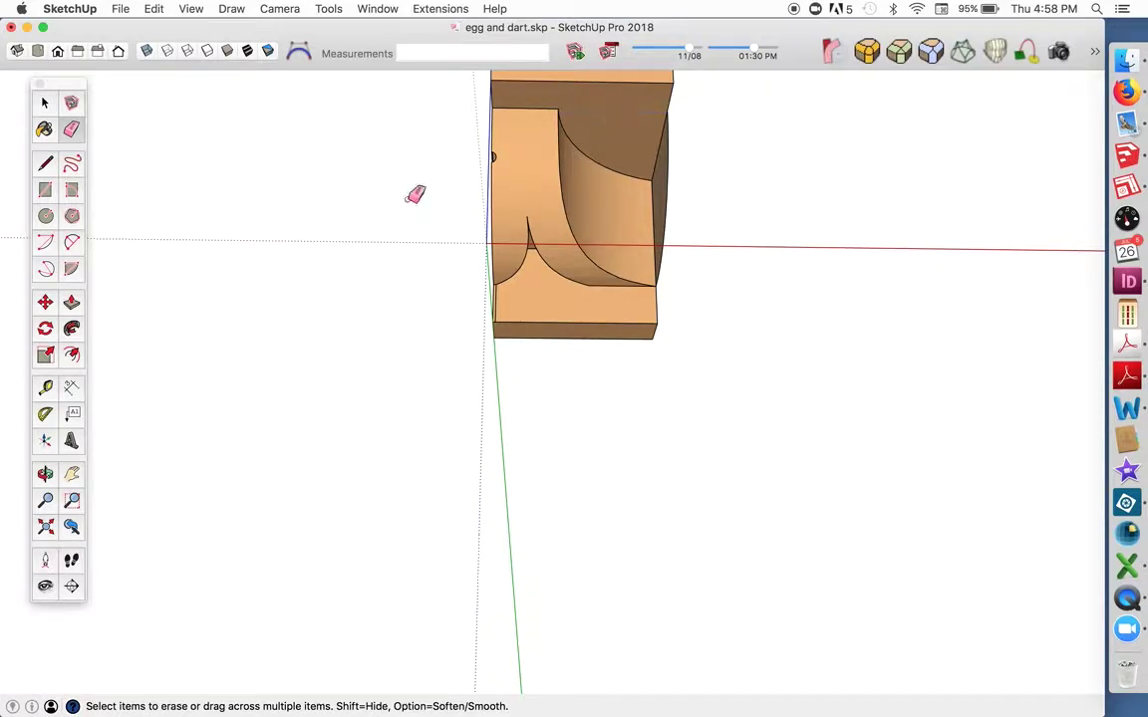
- Orbit and pan to an angled overview of the whole corbel
{"action": "left_click", "coordinate": [45, 474]}
{"action": "left_click_drag", "start_coordinate": [609, 235], "coordinate": [616, 167]}
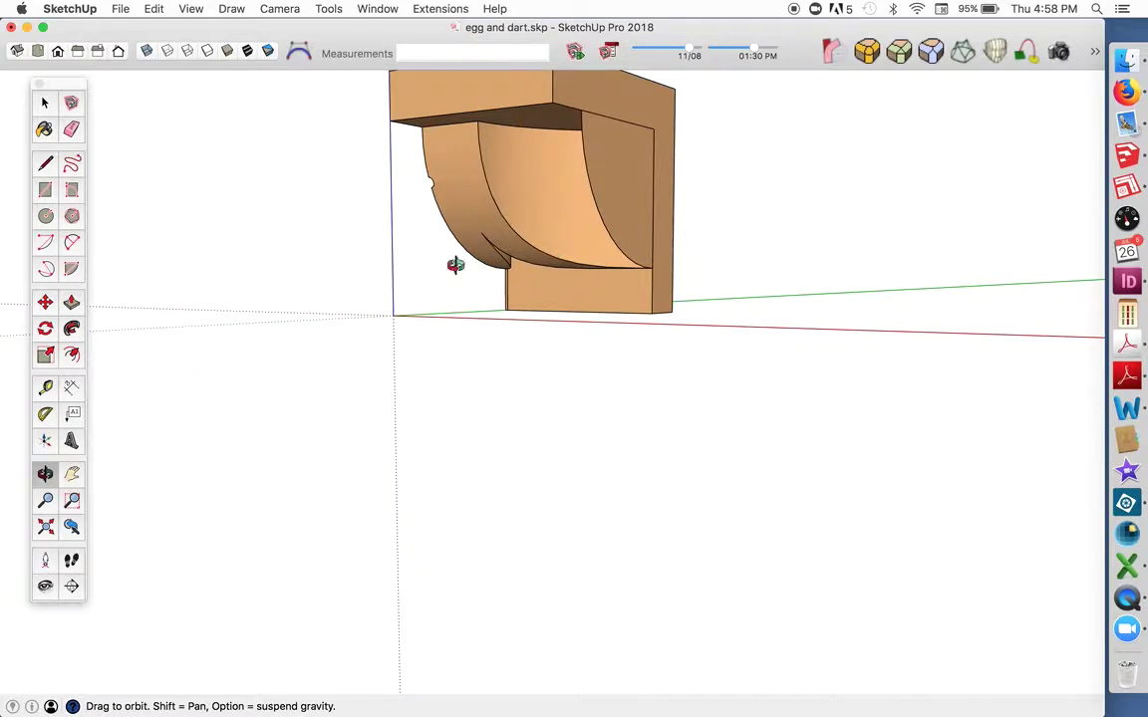
{"action": "left_click", "coordinate": [71, 475]}
{"action": "left_click_drag", "start_coordinate": [350, 461], "coordinate": [236, 590]}
{"action": "left_click_drag", "start_coordinate": [558, 379], "coordinate": [535, 471]}
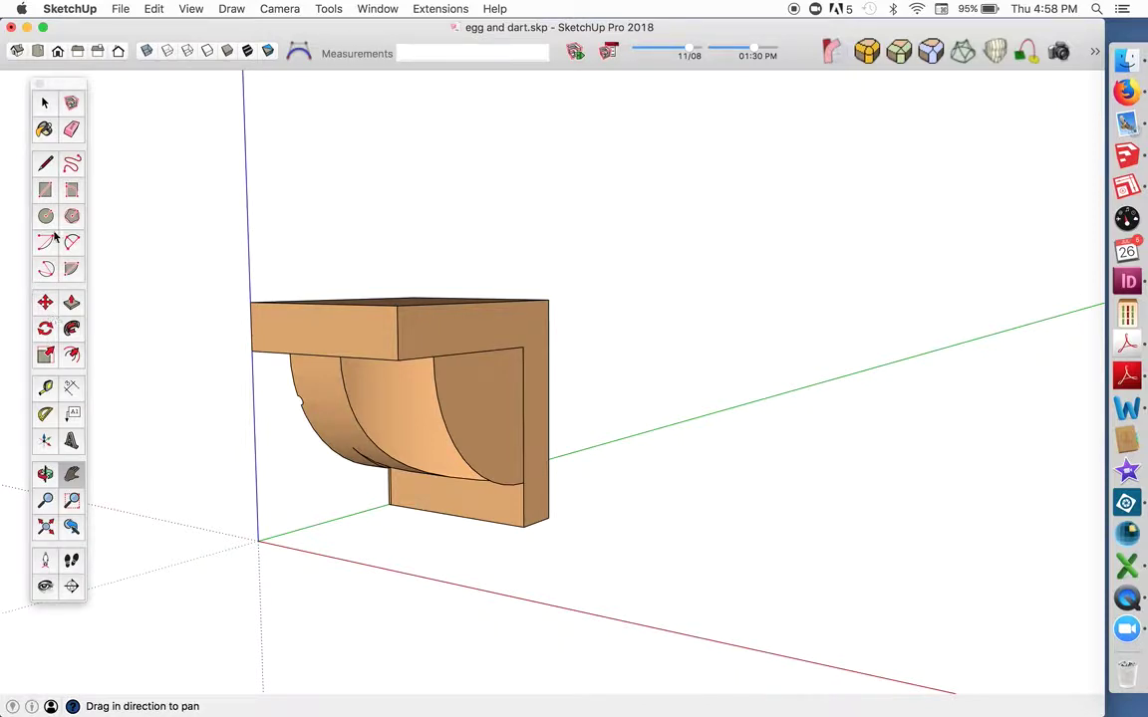
- Draw a circle of about 14 7/16 inch radius centred on the guide line
{"action": "left_click", "coordinate": [44, 387]}
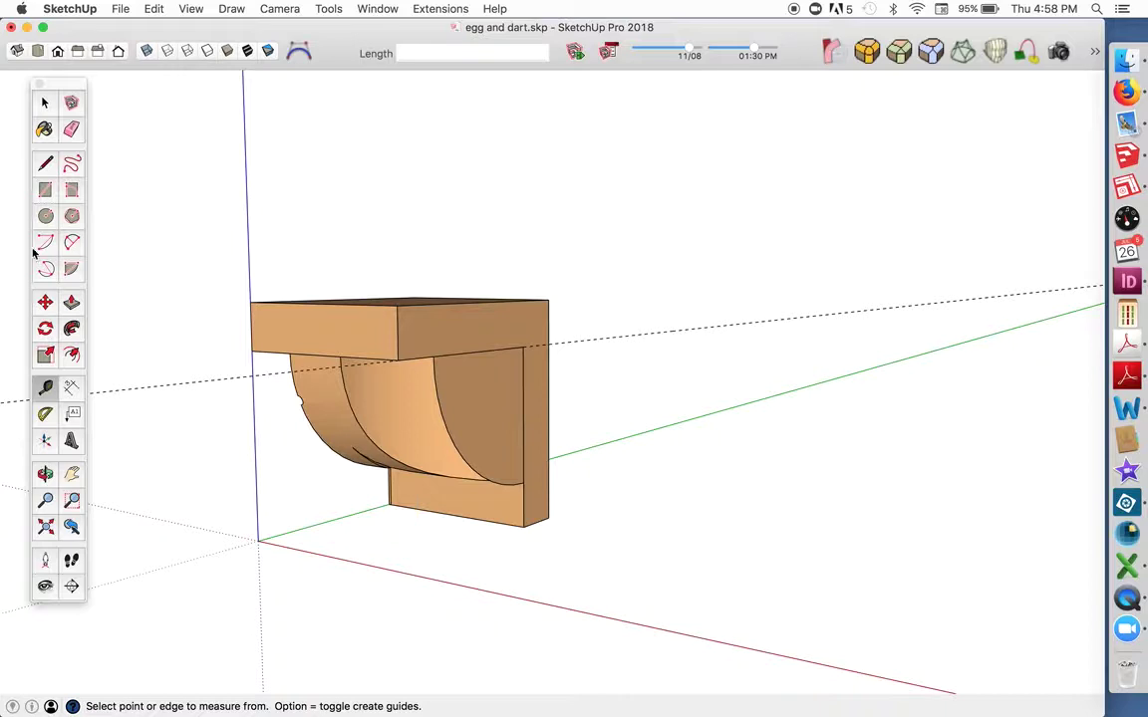
{"action": "left_click", "coordinate": [45, 216]}
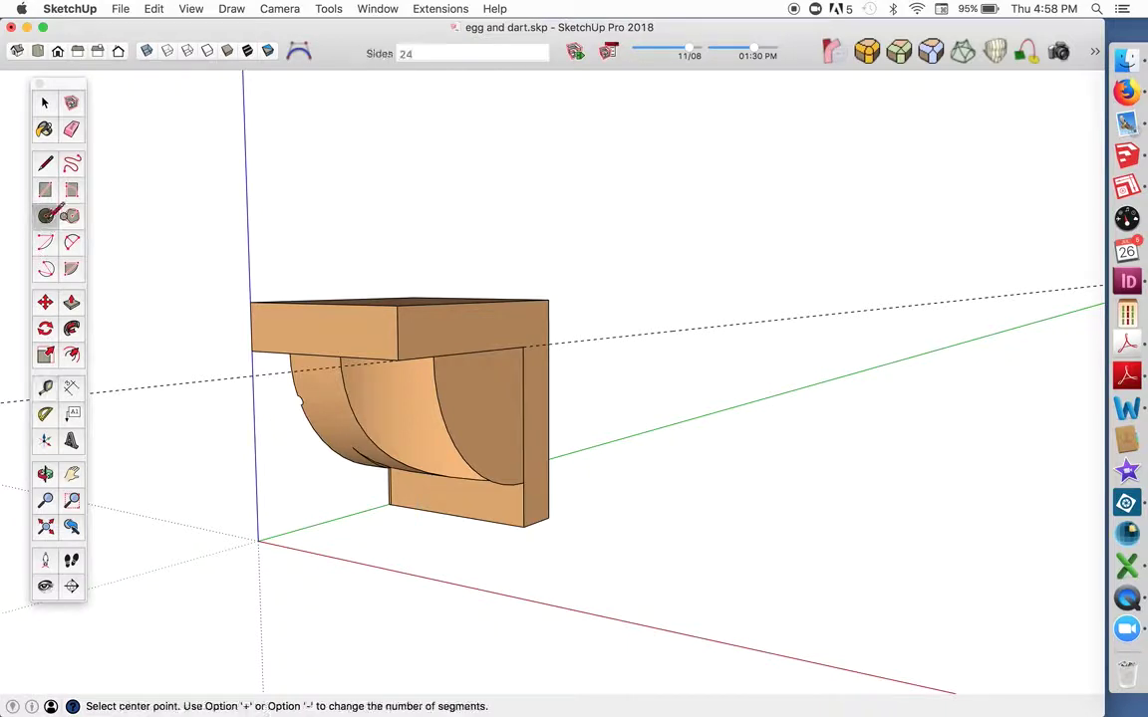
{"action": "left_click", "coordinate": [612, 338]}
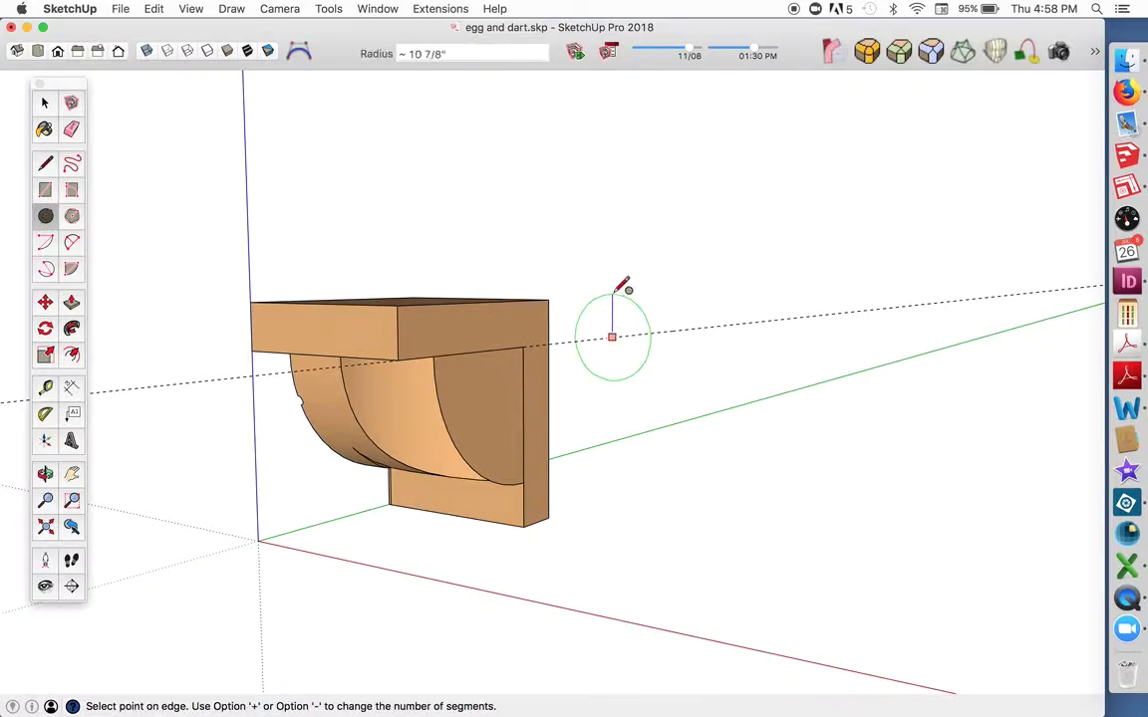
{"action": "left_click", "coordinate": [615, 280]}
{"action": "scroll", "coordinate": [619, 272], "scroll_direction": "up", "scroll_amount": 5}
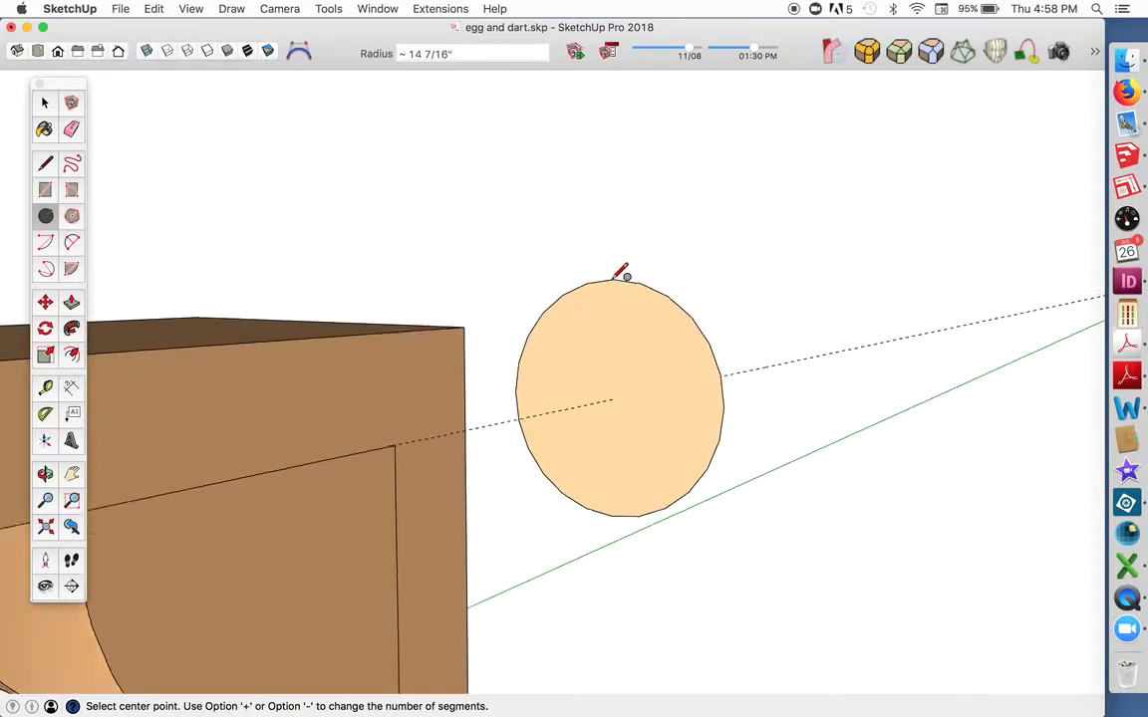
- Add a vertical guide through the circle's centre and select the circle face
{"action": "left_click", "coordinate": [45, 386]}
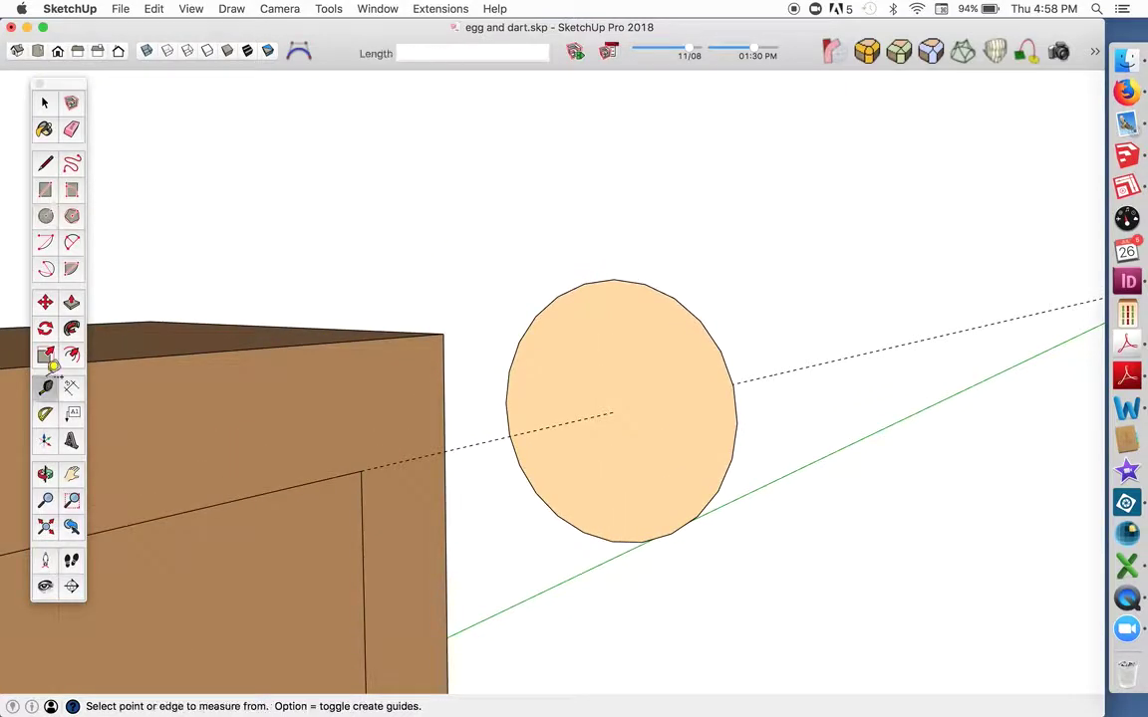
{"action": "left_click", "coordinate": [613, 409]}
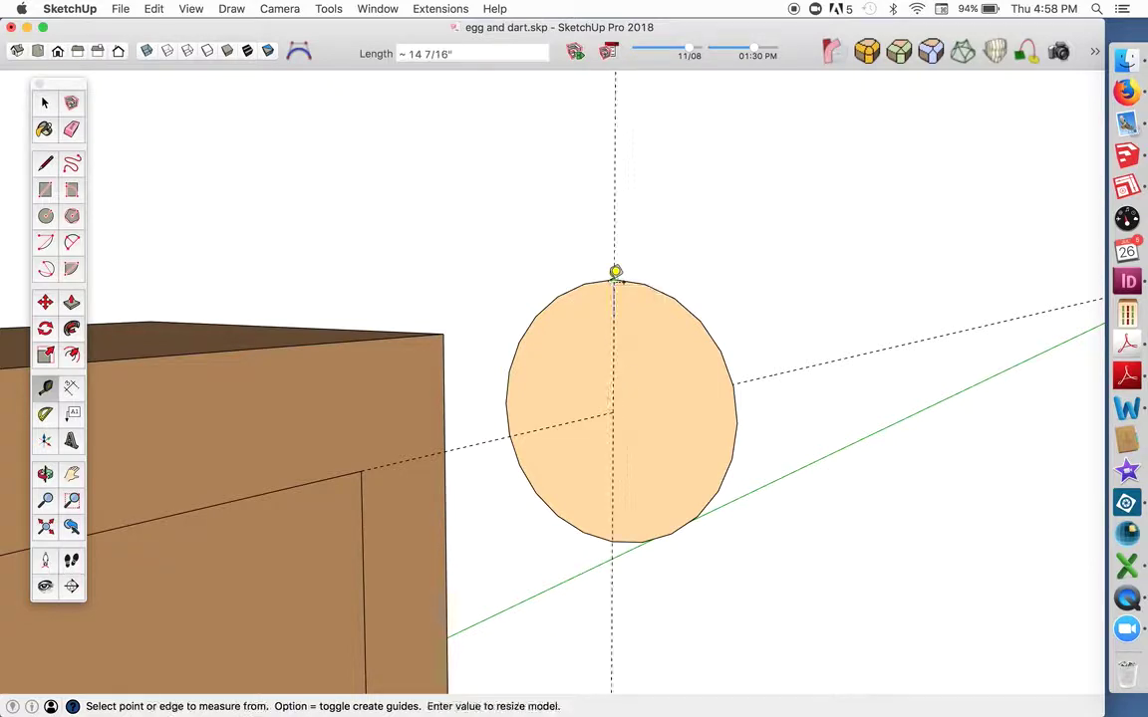
{"action": "left_click", "coordinate": [615, 271]}
{"action": "left_click", "coordinate": [44, 104]}
{"action": "double_click", "coordinate": [608, 334]}
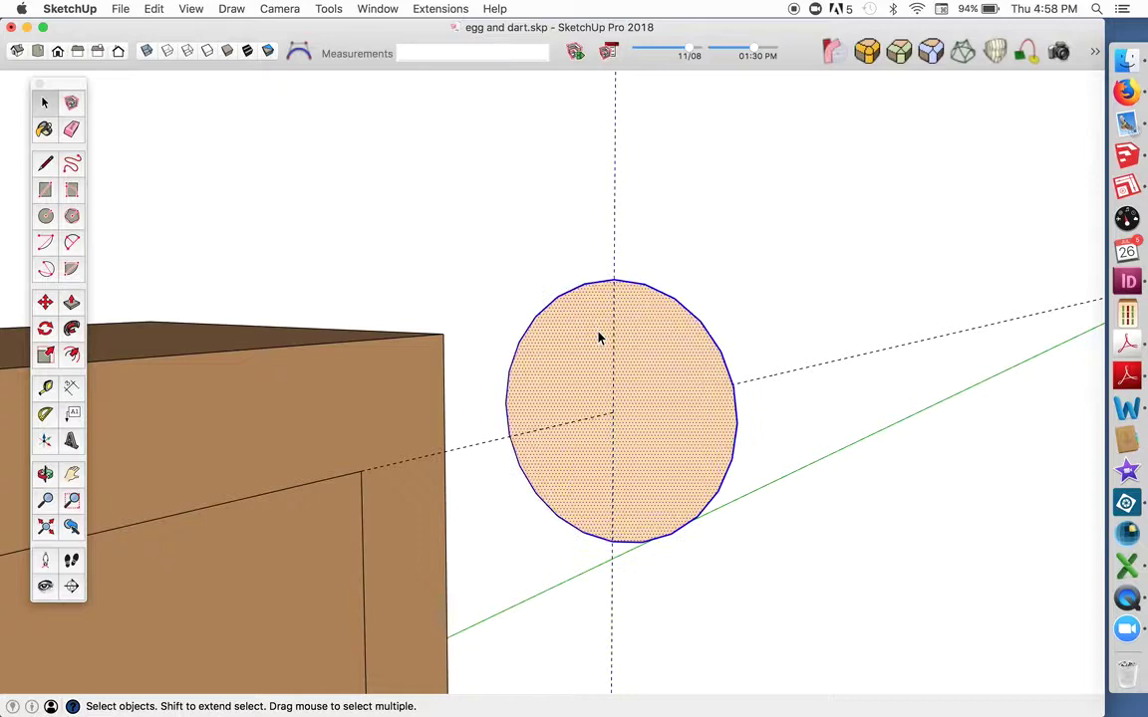
{"action": "scroll", "coordinate": [554, 321], "scroll_direction": "up", "scroll_amount": 2}
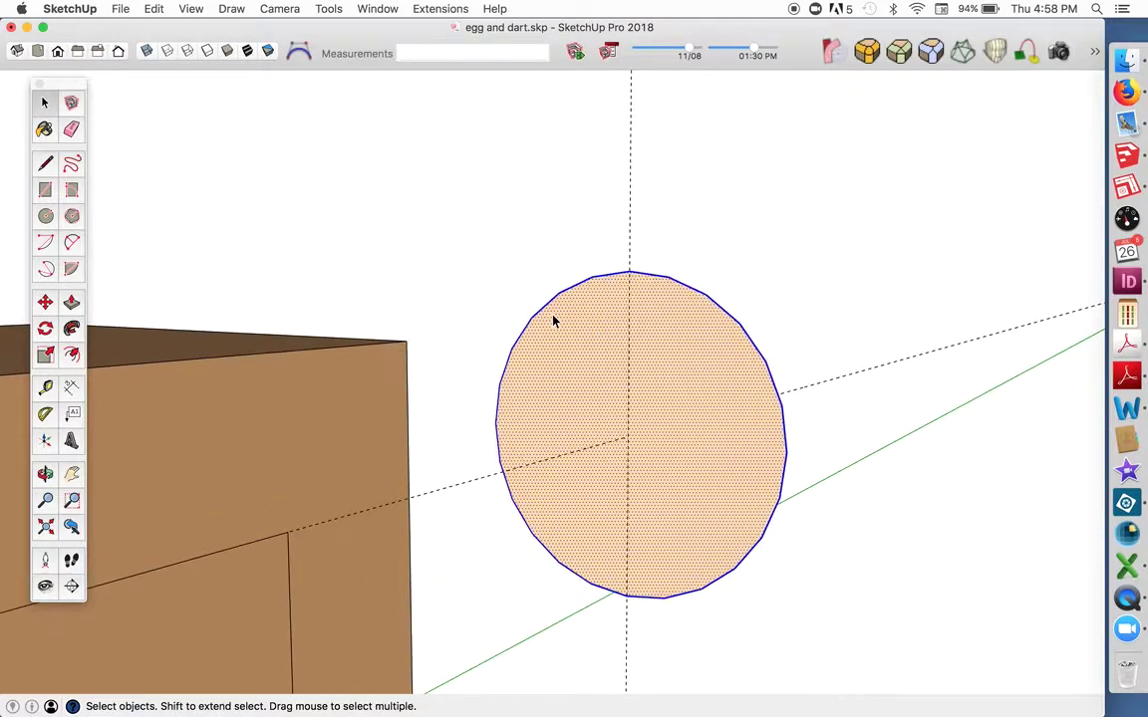
- Rotate the circle 7.5° about its centre
{"action": "left_click", "coordinate": [45, 328]}
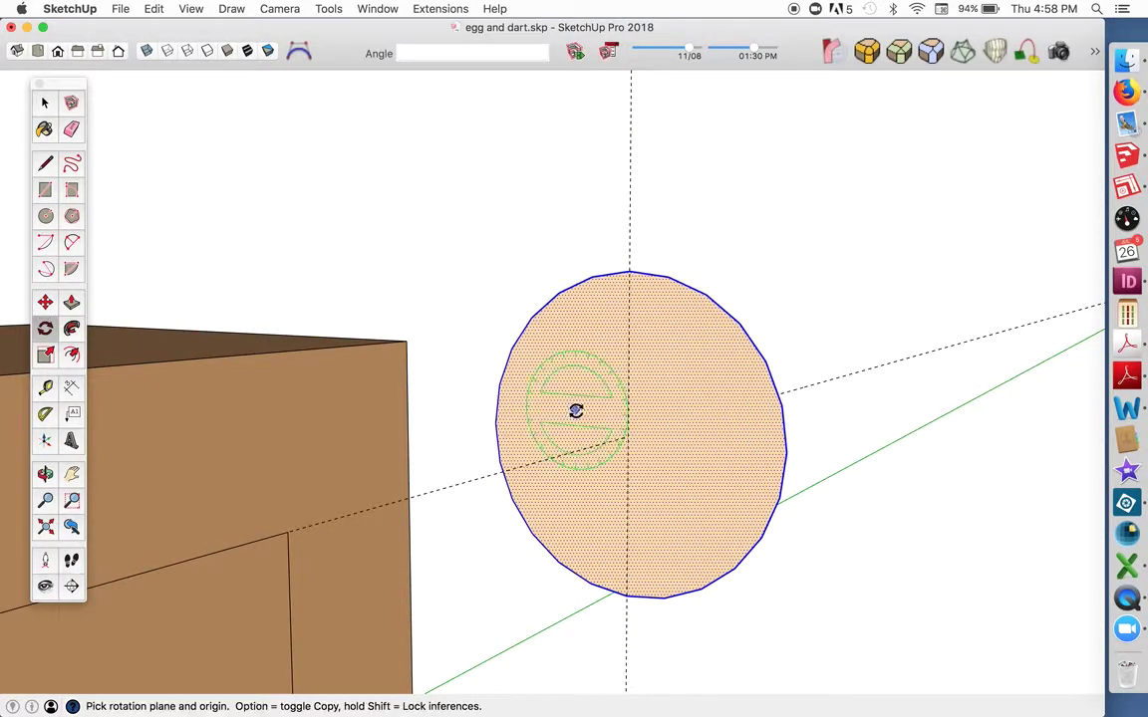
{"action": "left_click", "coordinate": [627, 437]}
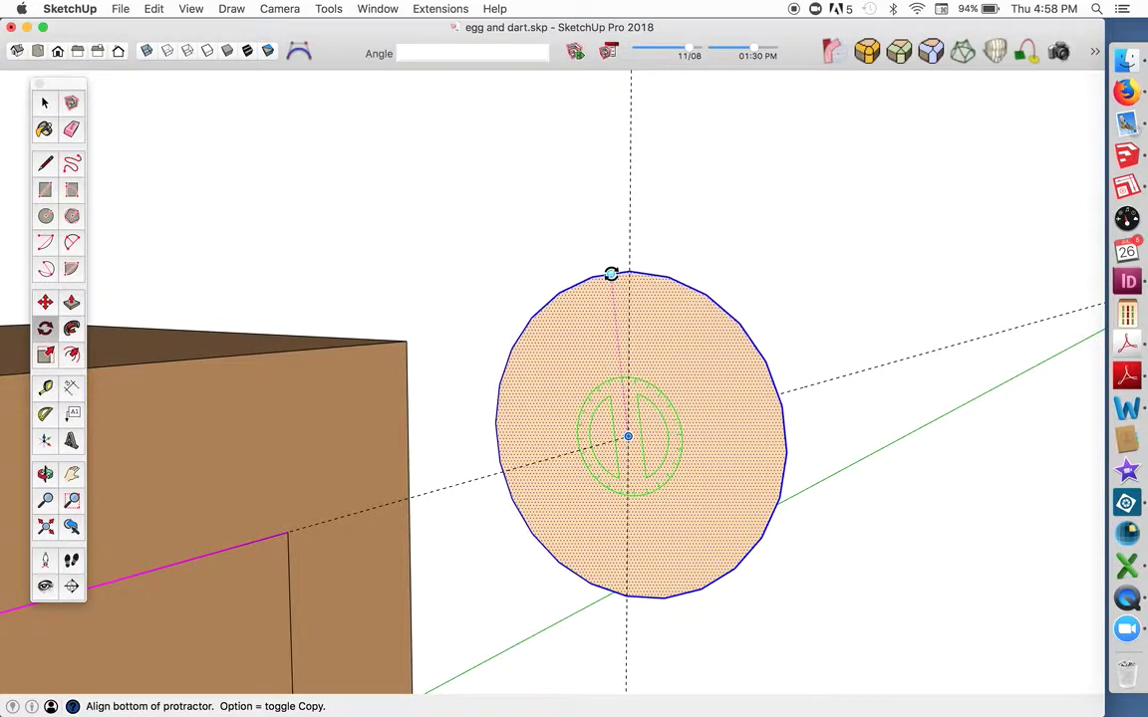
{"action": "left_click", "coordinate": [612, 271]}
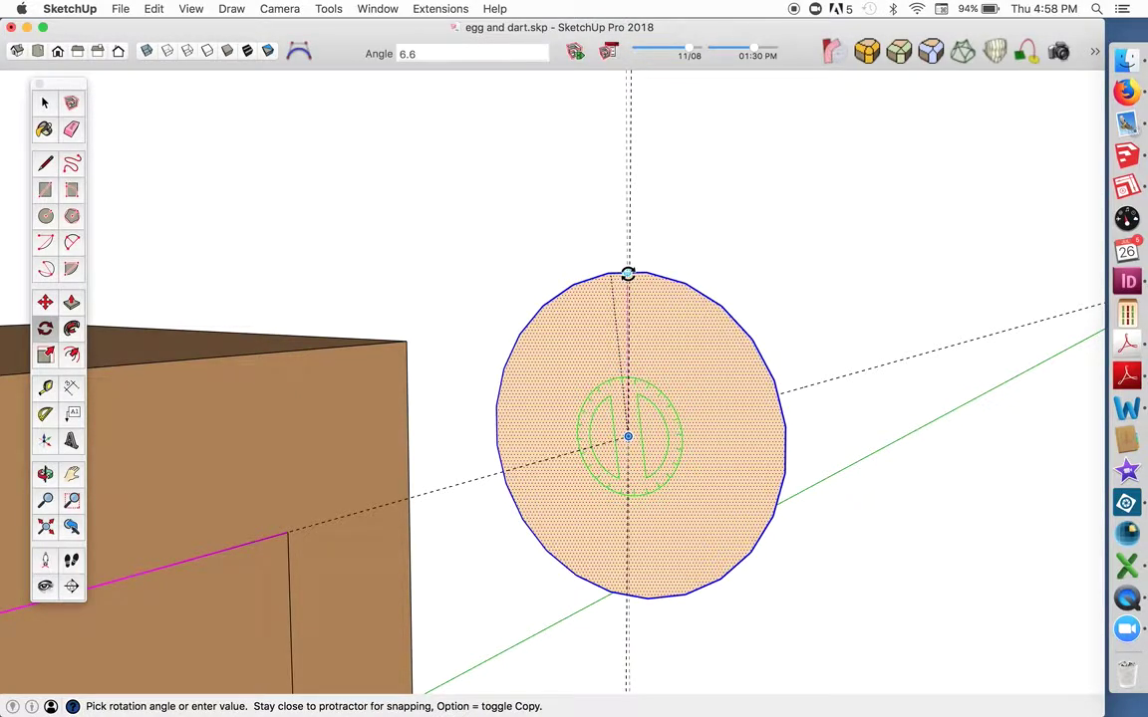
{"action": "left_click", "coordinate": [628, 273]}
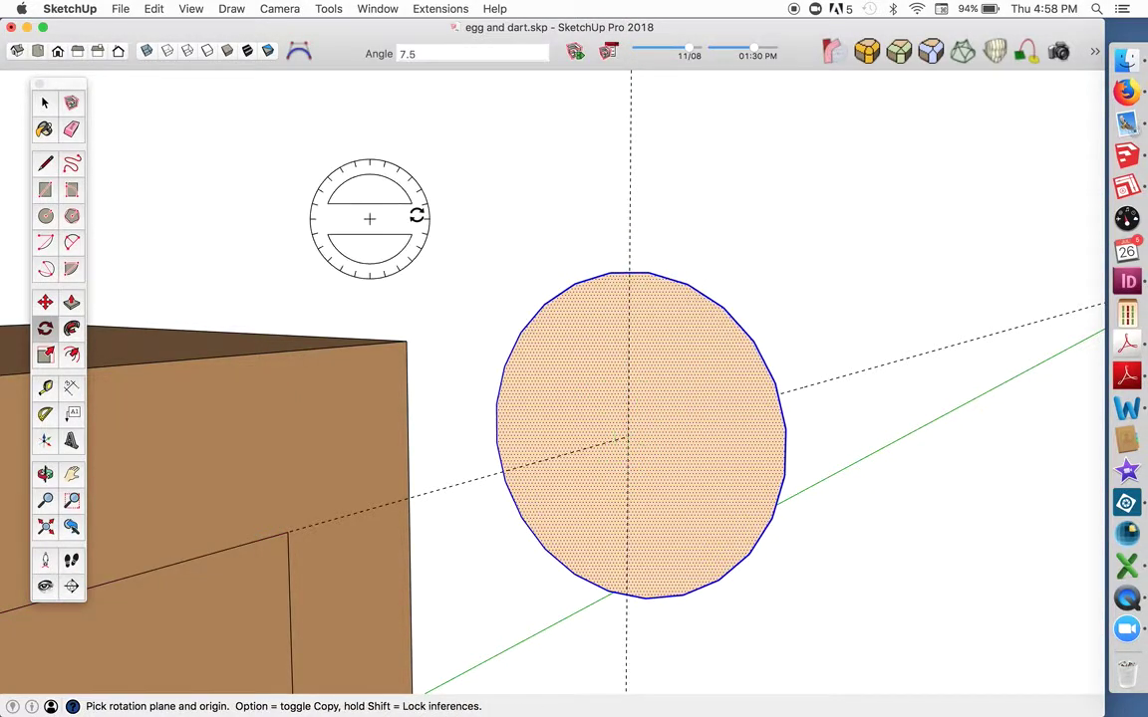
{"action": "middle_click_drag", "start_coordinate": [628, 289], "coordinate": [630, 286]}
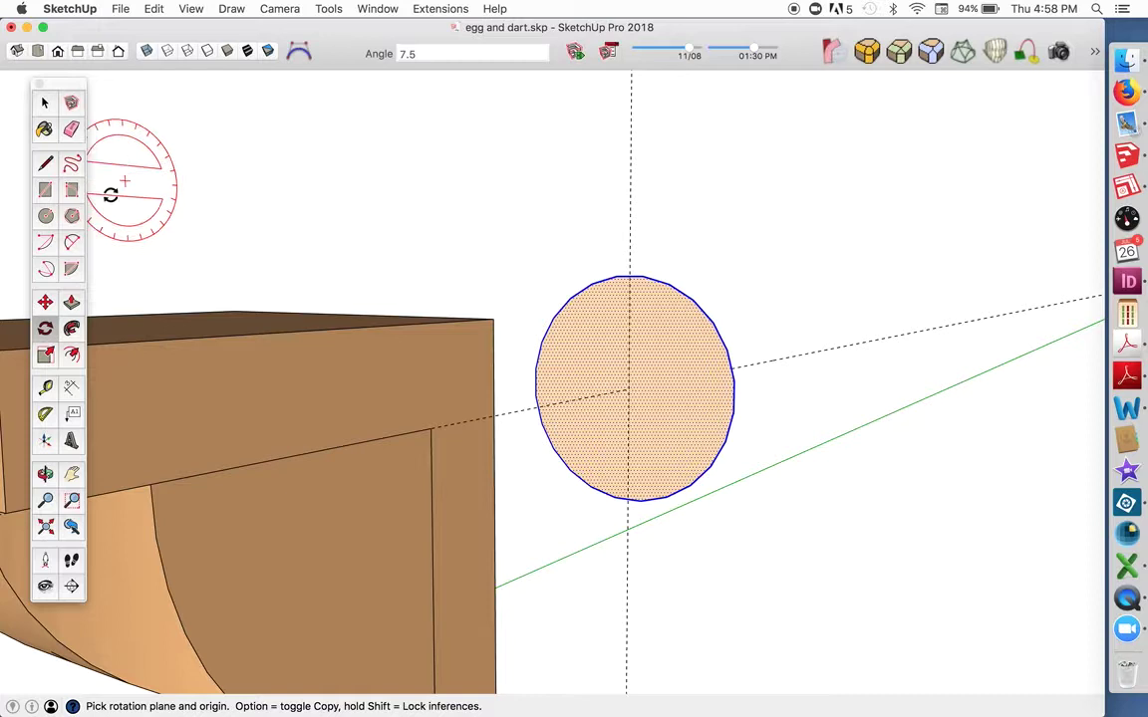
- Draw lines from the circle's bottom edge to its centre, then to its left edge
{"action": "left_click", "coordinate": [57, 159]}
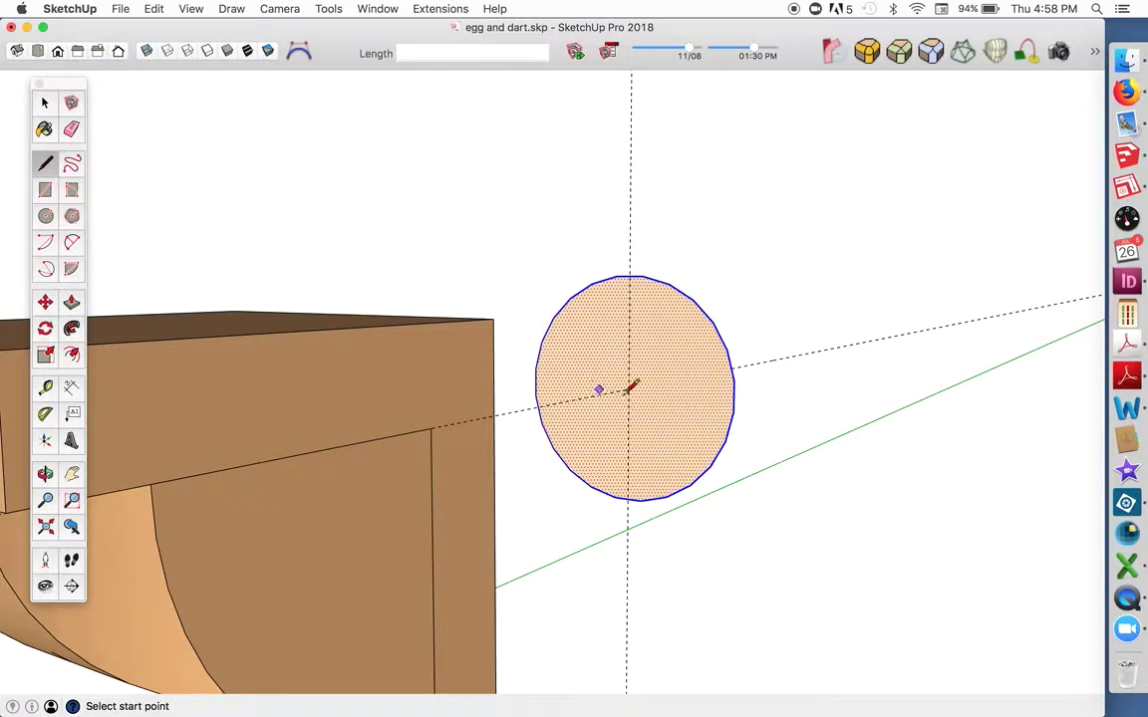
{"action": "left_click", "coordinate": [627, 497]}
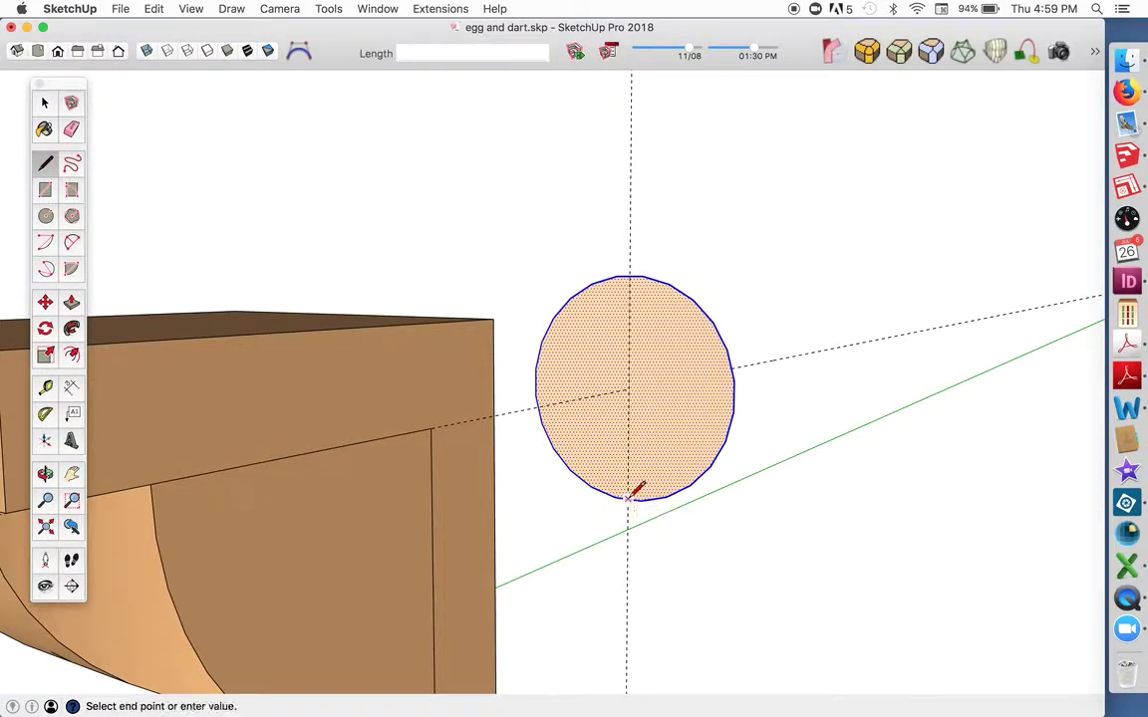
{"action": "left_click", "coordinate": [629, 387]}
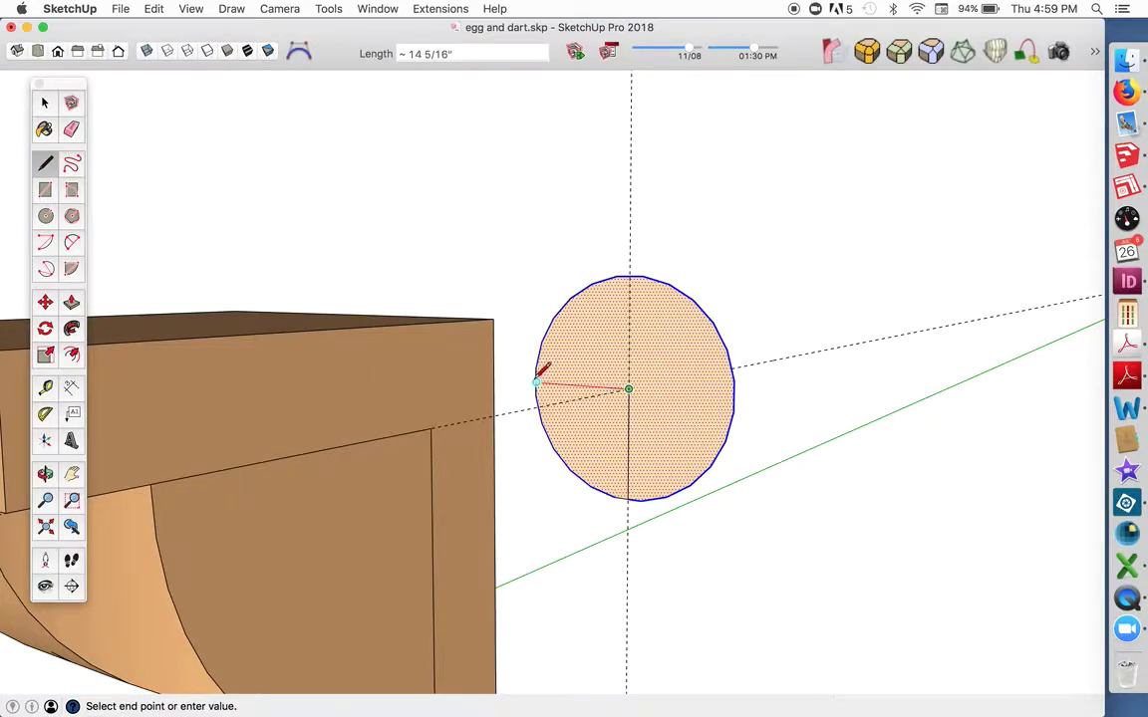
{"action": "left_click", "coordinate": [536, 383]}
- Erase the outer arc, faces and extra edges, leaving only the lower-left quarter arc
{"action": "left_click", "coordinate": [71, 129]}
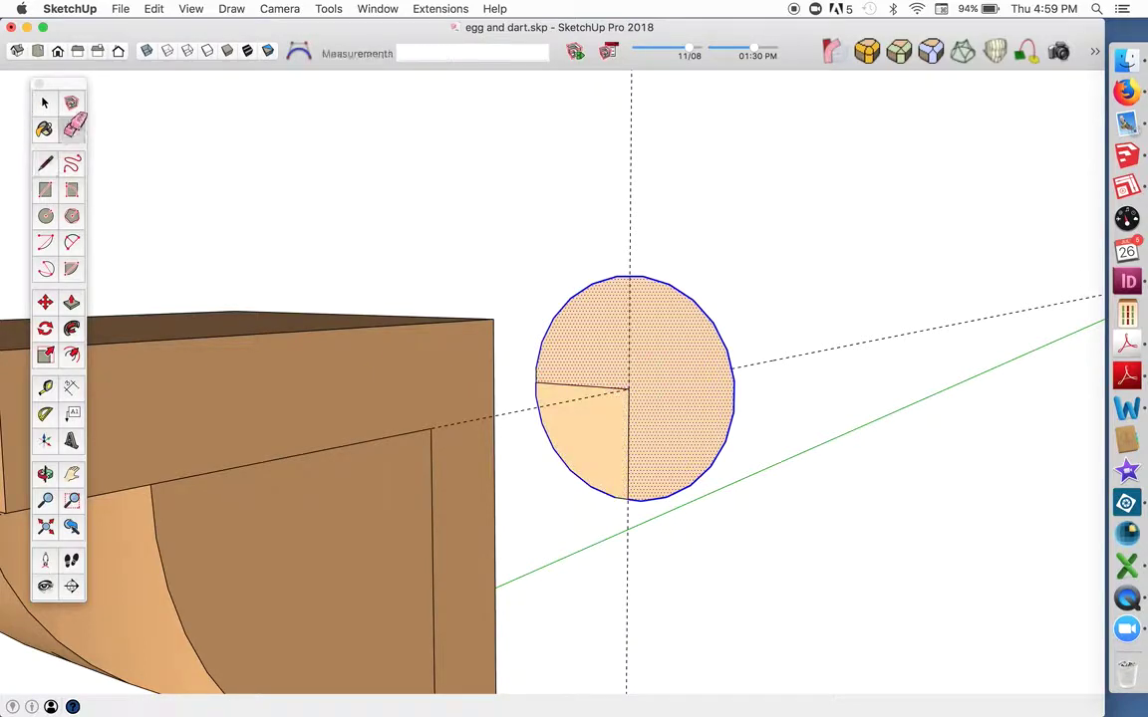
{"action": "left_click", "coordinate": [653, 279]}
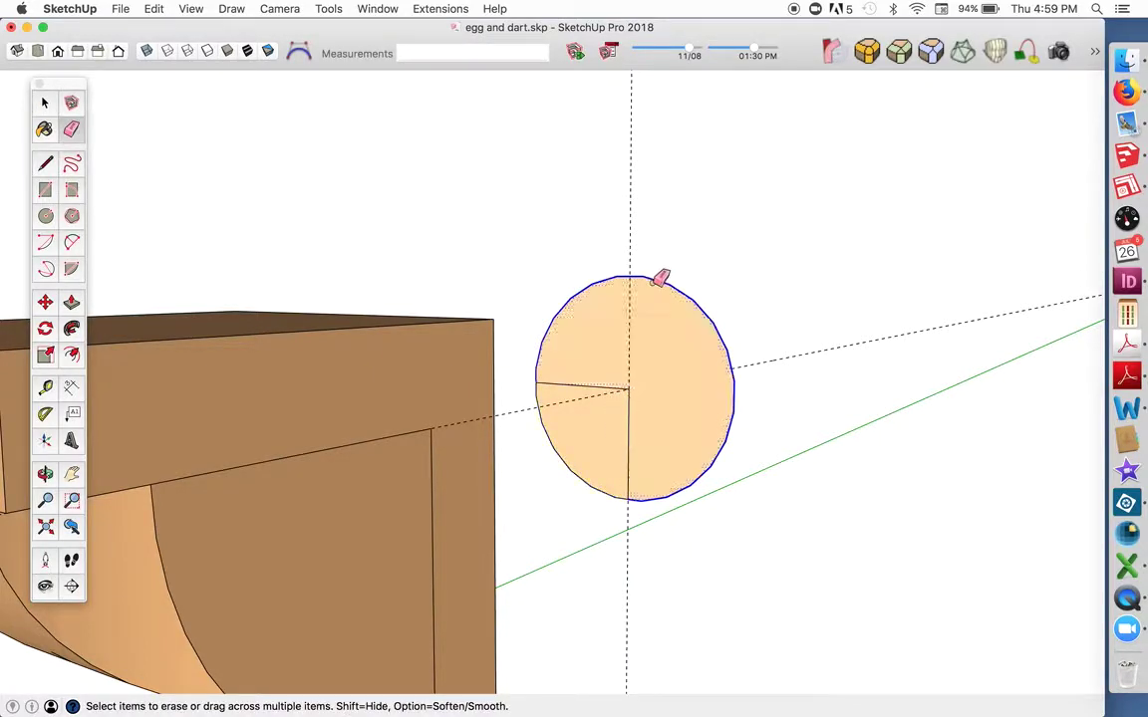
{"action": "left_click", "coordinate": [587, 384]}
{"action": "left_click_drag", "start_coordinate": [620, 422], "coordinate": [635, 427]}
- From below the bracket, draw two lines that re-split the small faces at its lower corner
{"action": "scroll", "coordinate": [643, 419], "scroll_direction": "down", "scroll_amount": 3}
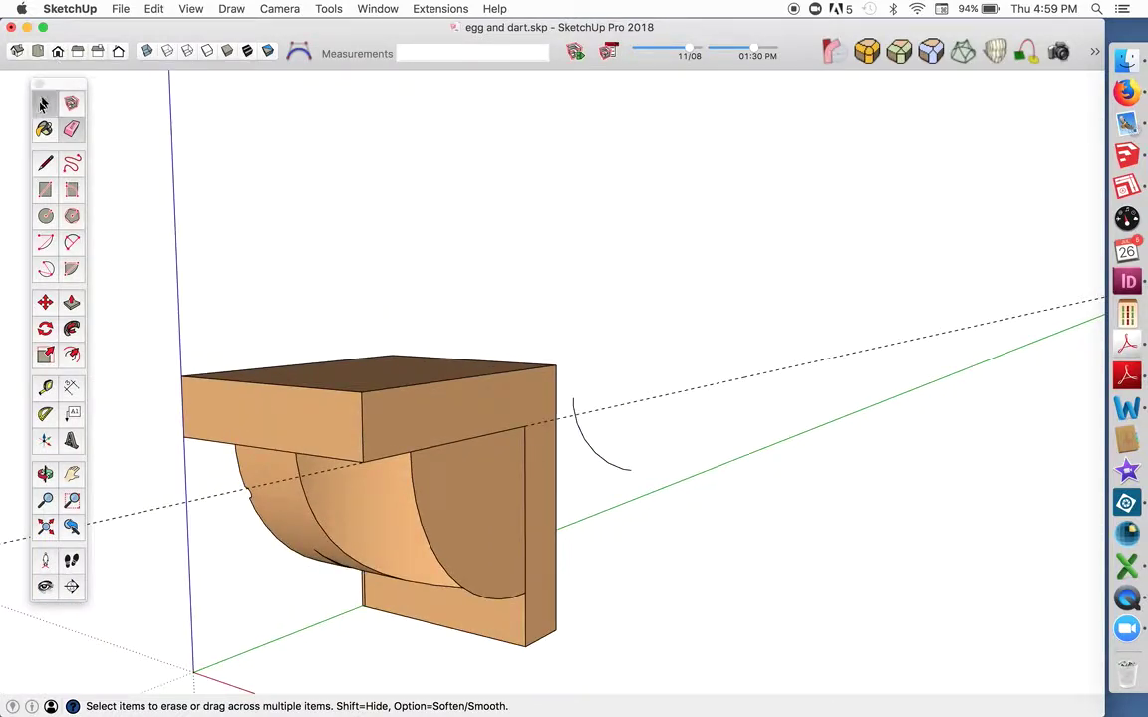
{"action": "left_click", "coordinate": [44, 102]}
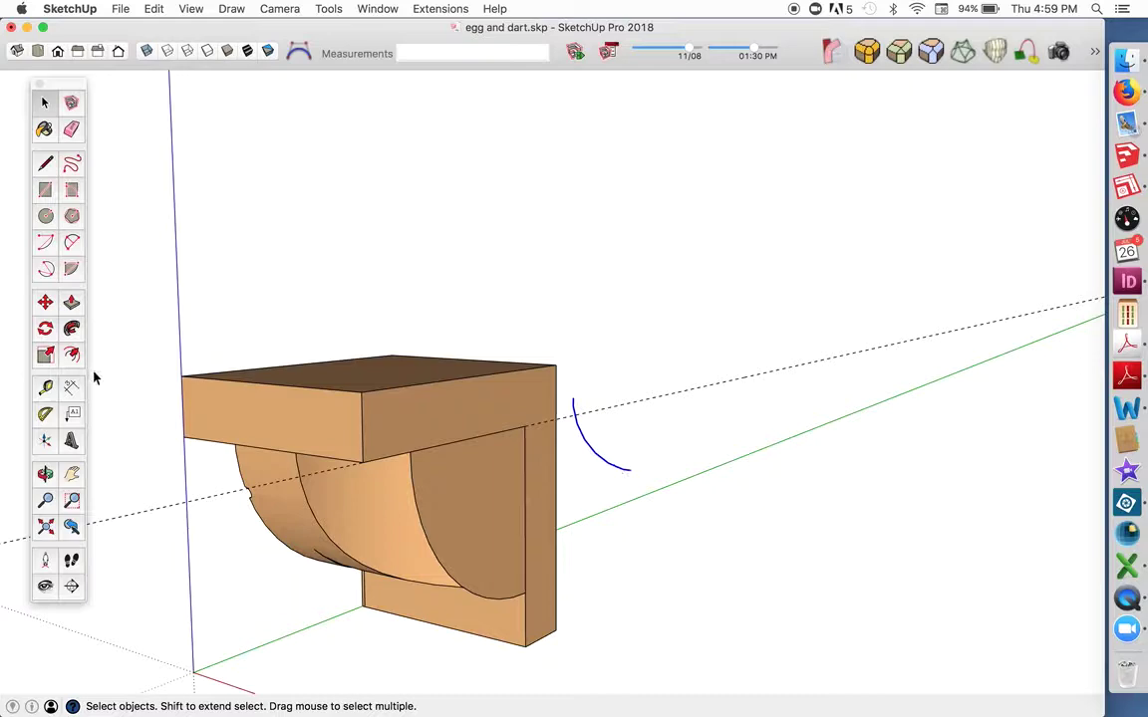
{"action": "left_click", "coordinate": [72, 328]}
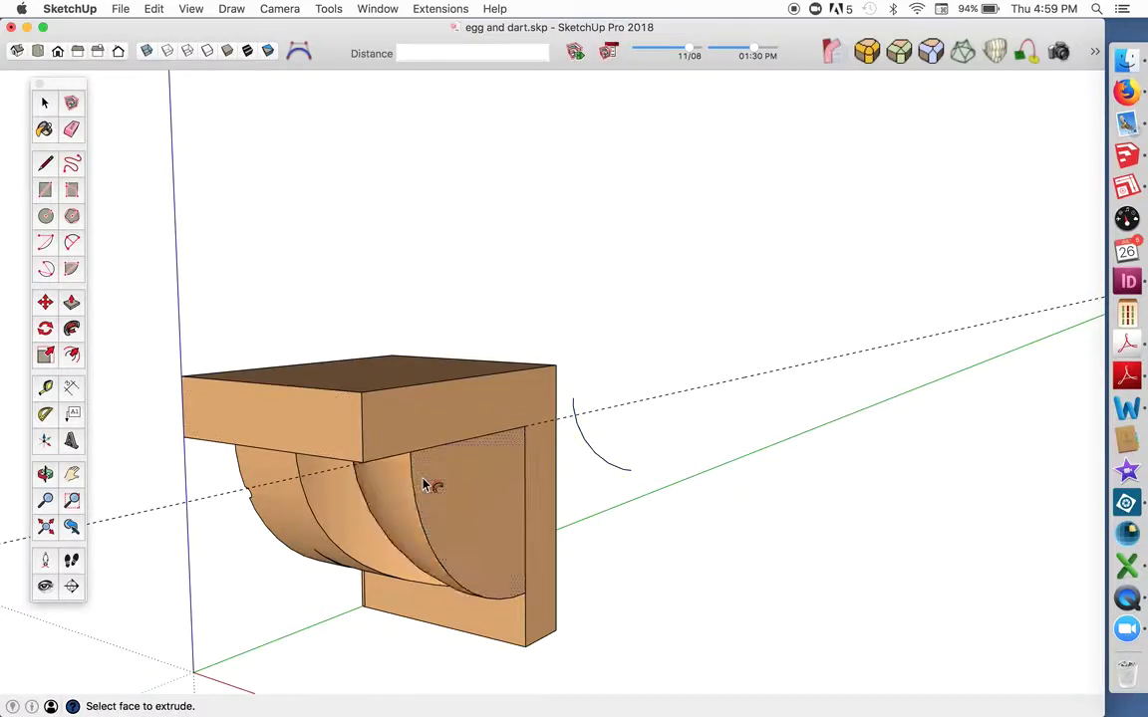
{"action": "left_click", "coordinate": [45, 476]}
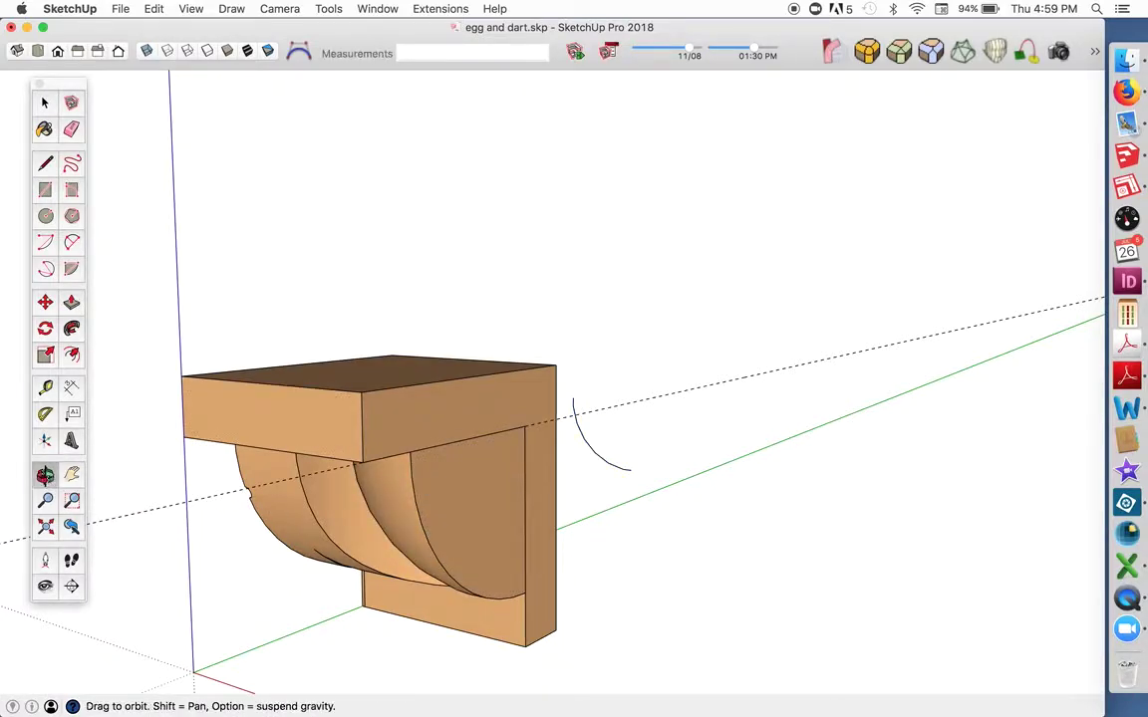
{"action": "left_click_drag", "start_coordinate": [478, 448], "coordinate": [525, 267]}
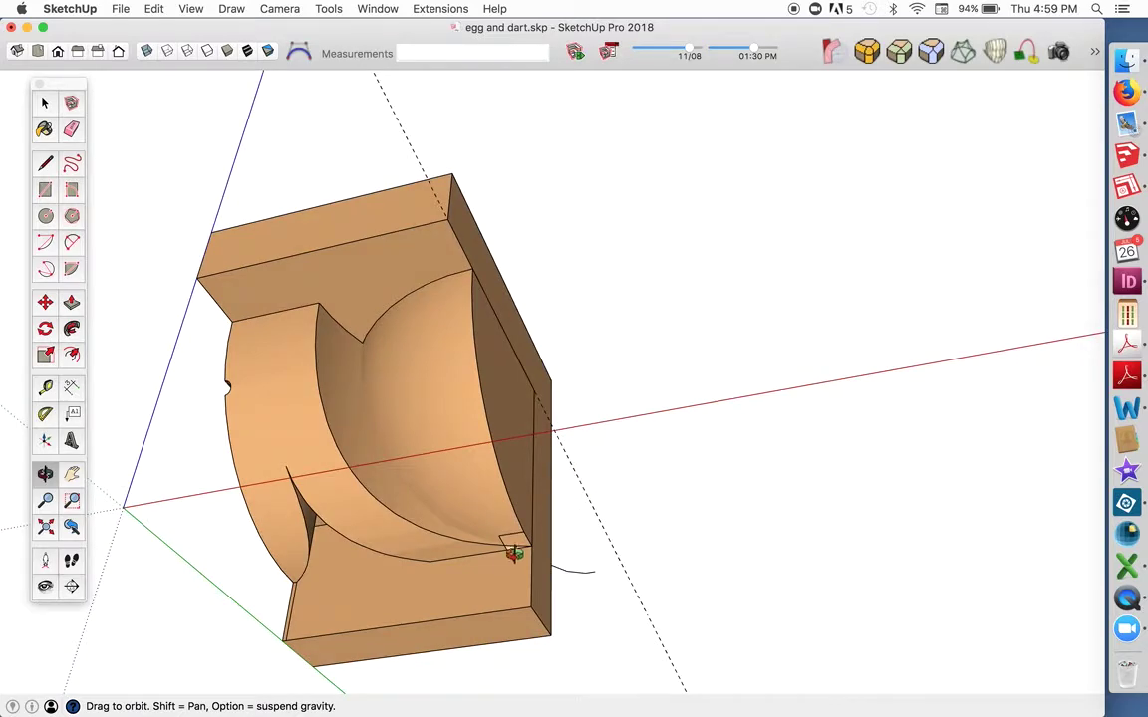
{"action": "scroll", "coordinate": [509, 553], "scroll_direction": "up", "scroll_amount": 10}
{"action": "scroll", "coordinate": [508, 558], "scroll_direction": "up", "scroll_amount": 3}
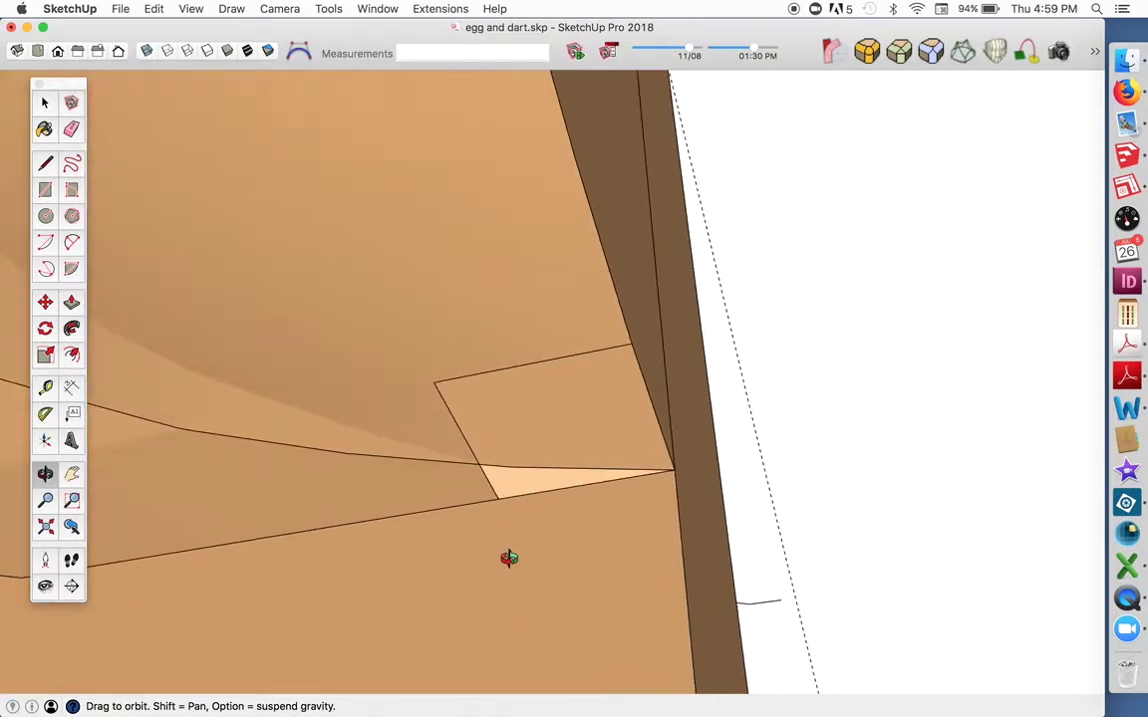
{"action": "left_click", "coordinate": [45, 163]}
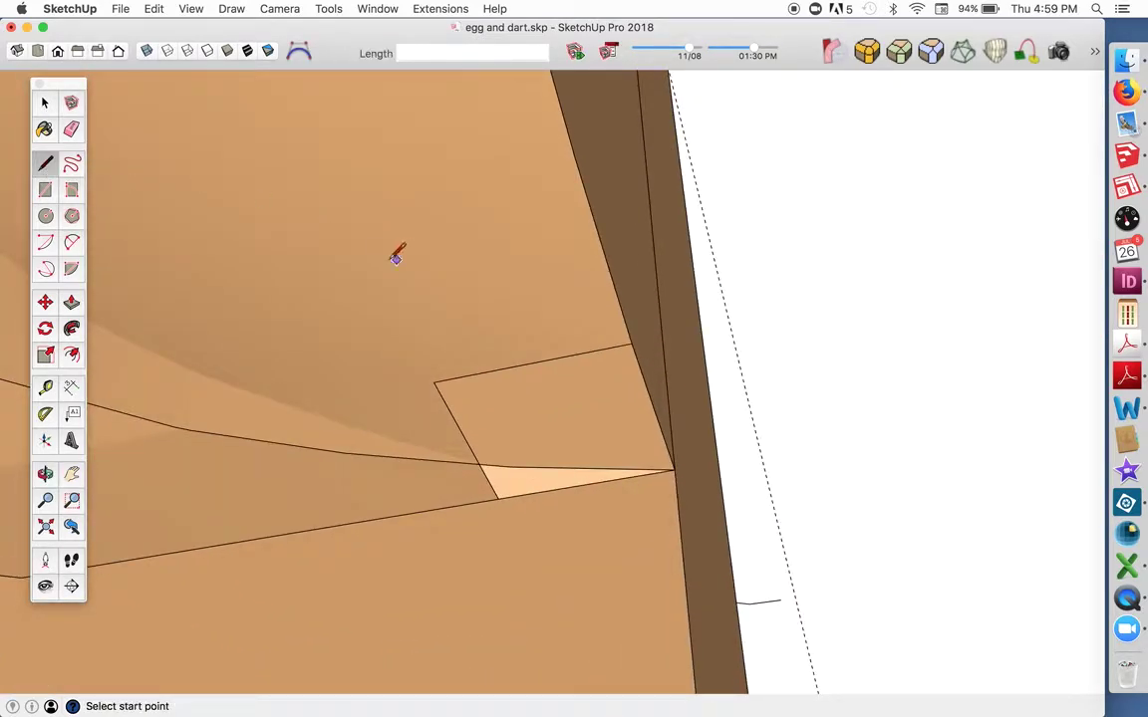
{"action": "left_click", "coordinate": [434, 381]}
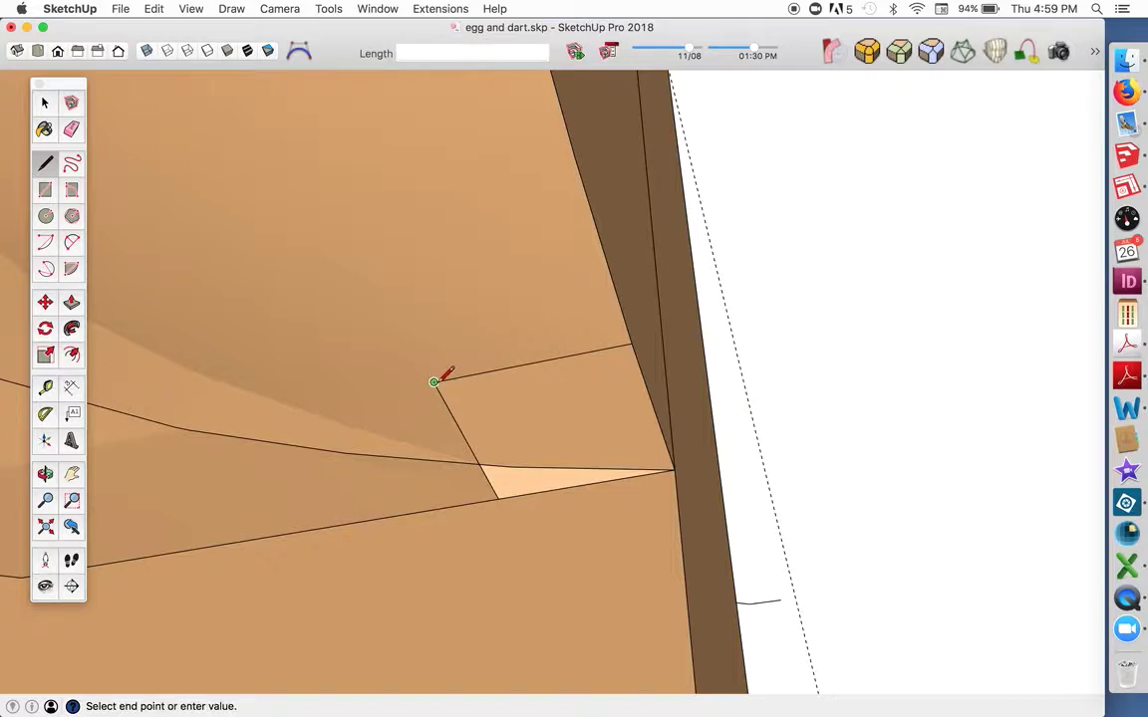
{"action": "left_click", "coordinate": [632, 342]}
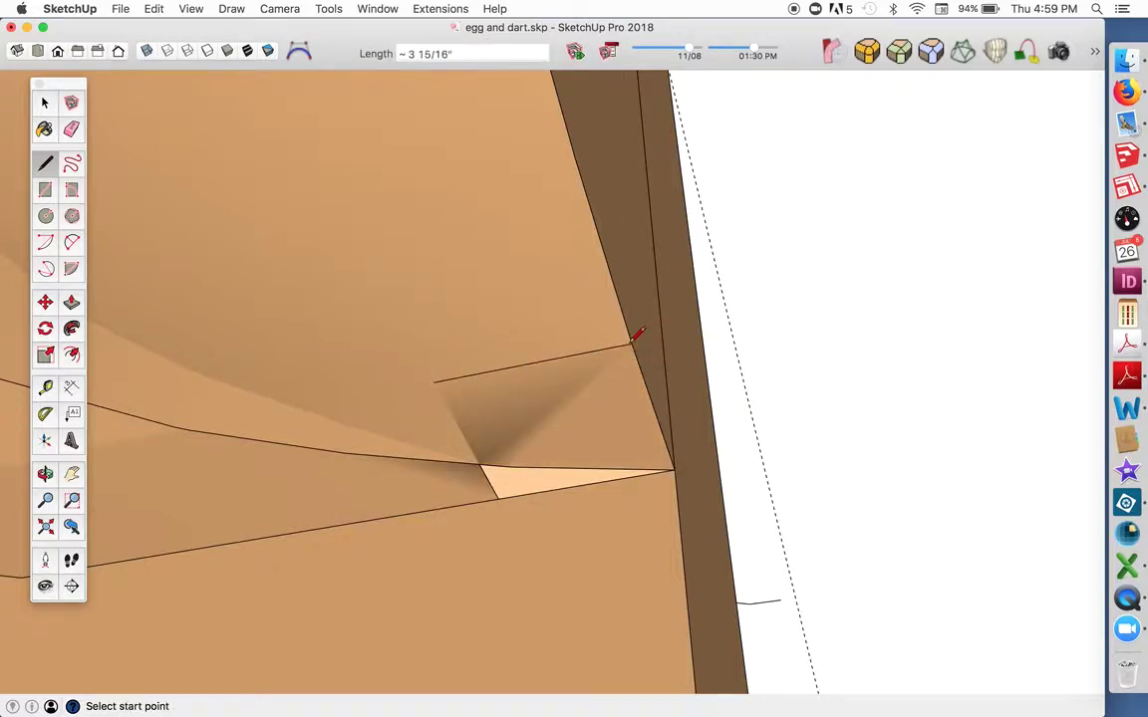
{"action": "left_click", "coordinate": [479, 464]}
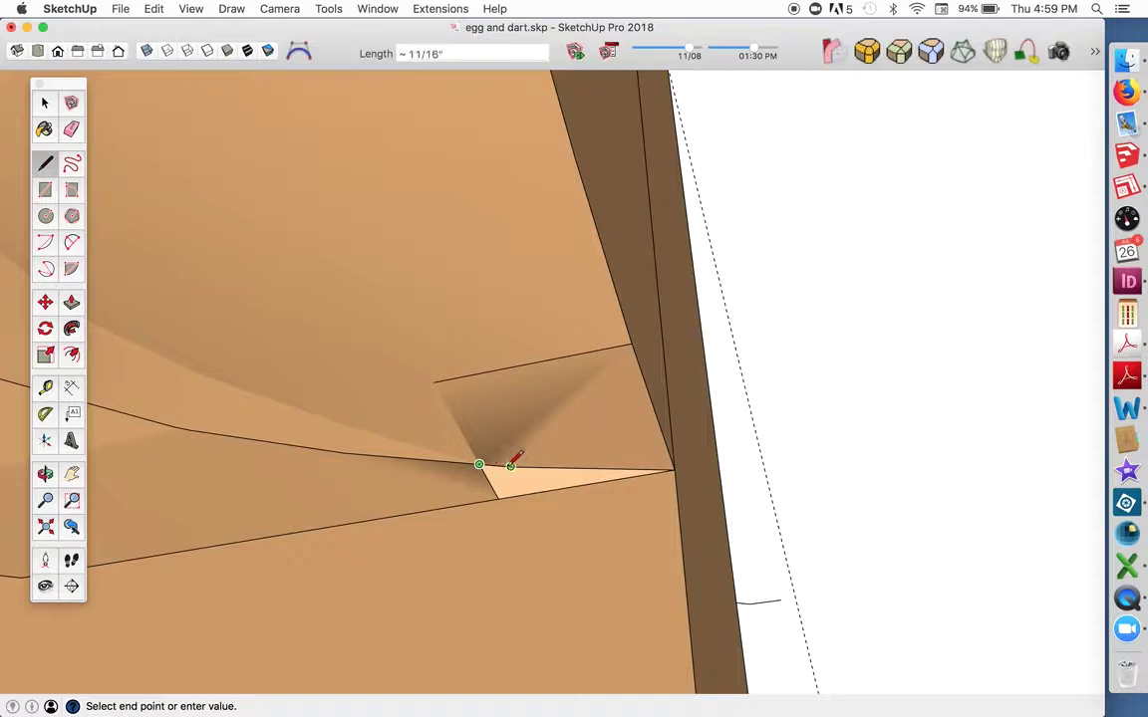
{"action": "left_click", "coordinate": [510, 464]}
- Erase the extra edge and the stray edge beside the block, then zoom to fit
{"action": "left_click", "coordinate": [70, 129]}
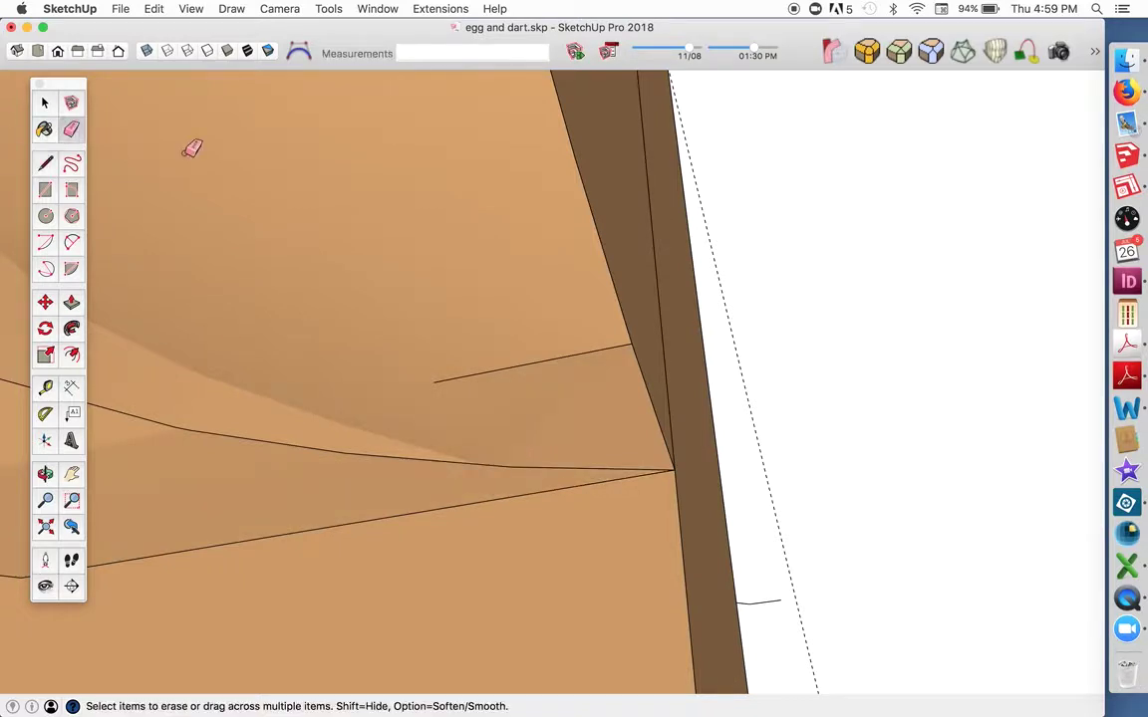
{"action": "left_click", "coordinate": [560, 357]}
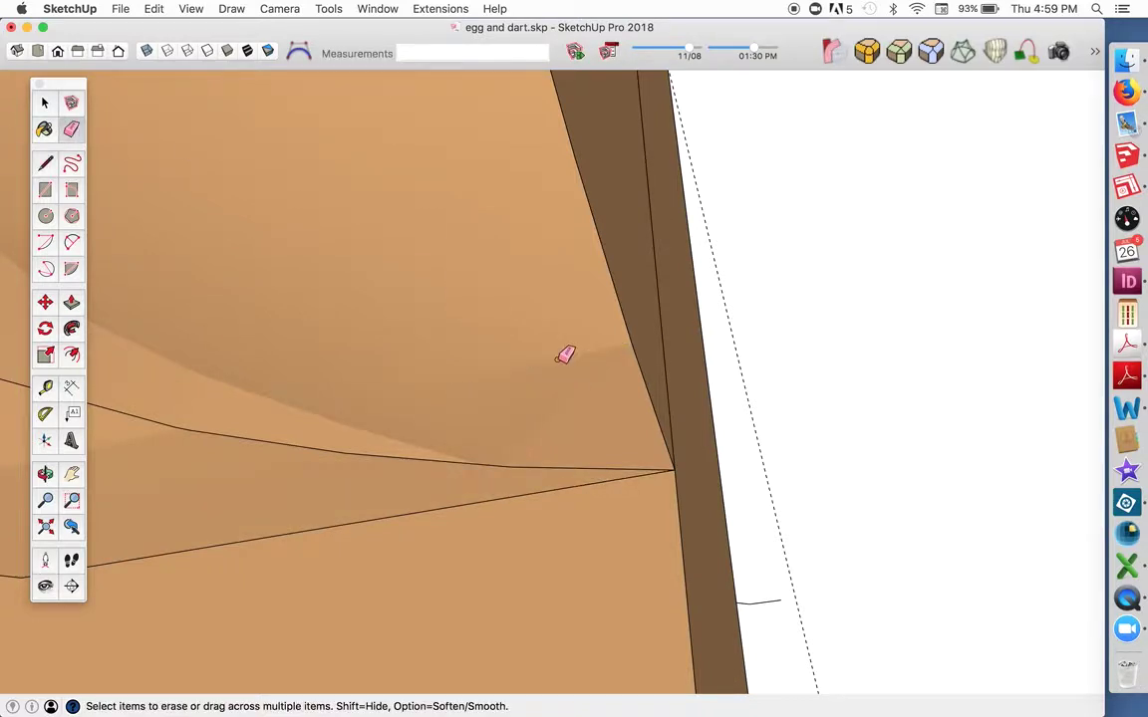
{"action": "scroll", "coordinate": [565, 355], "scroll_direction": "down", "scroll_amount": 6}
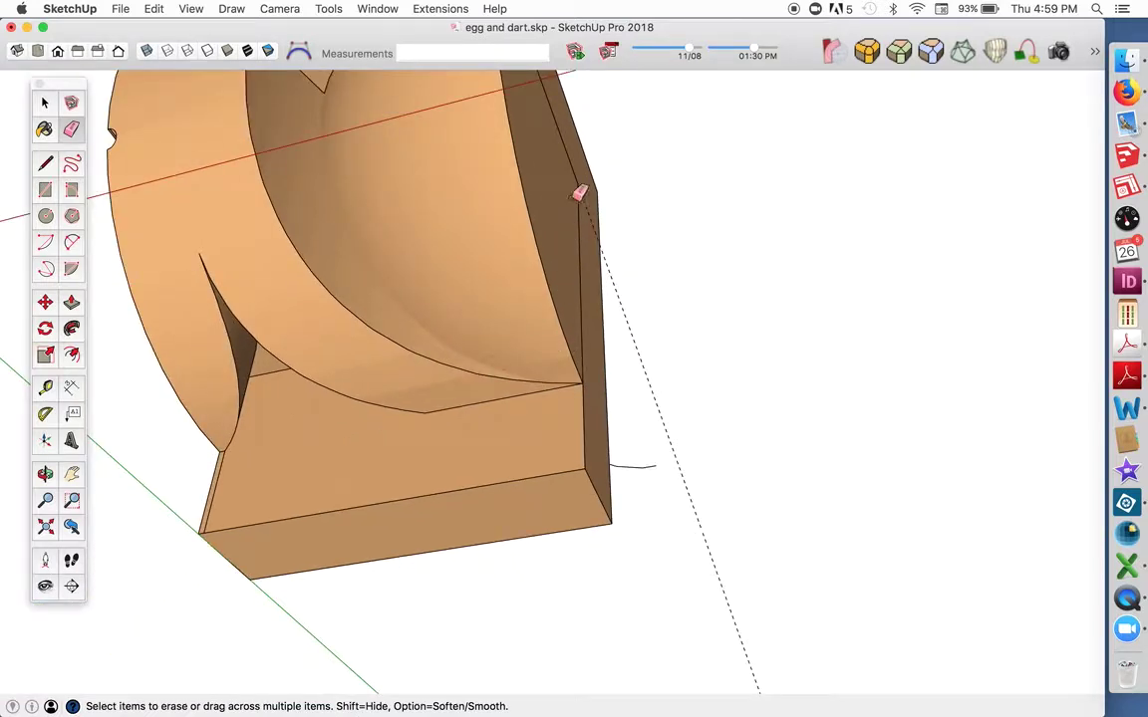
{"action": "left_click", "coordinate": [637, 466]}
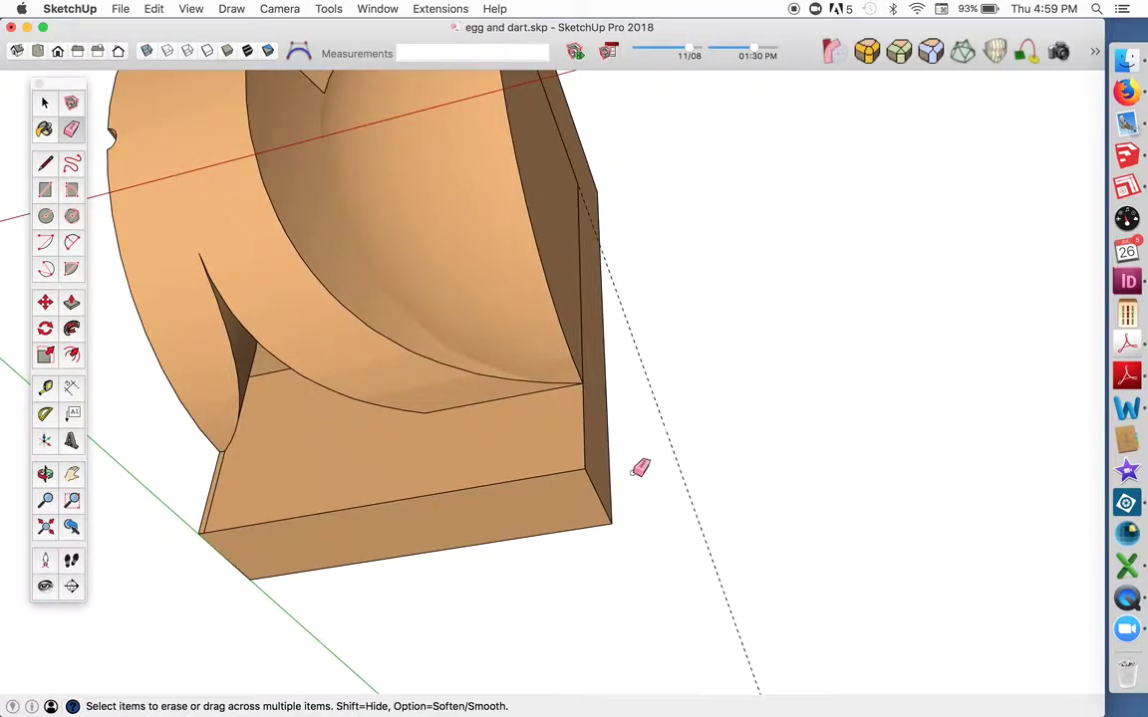
{"action": "left_click", "coordinate": [45, 528]}
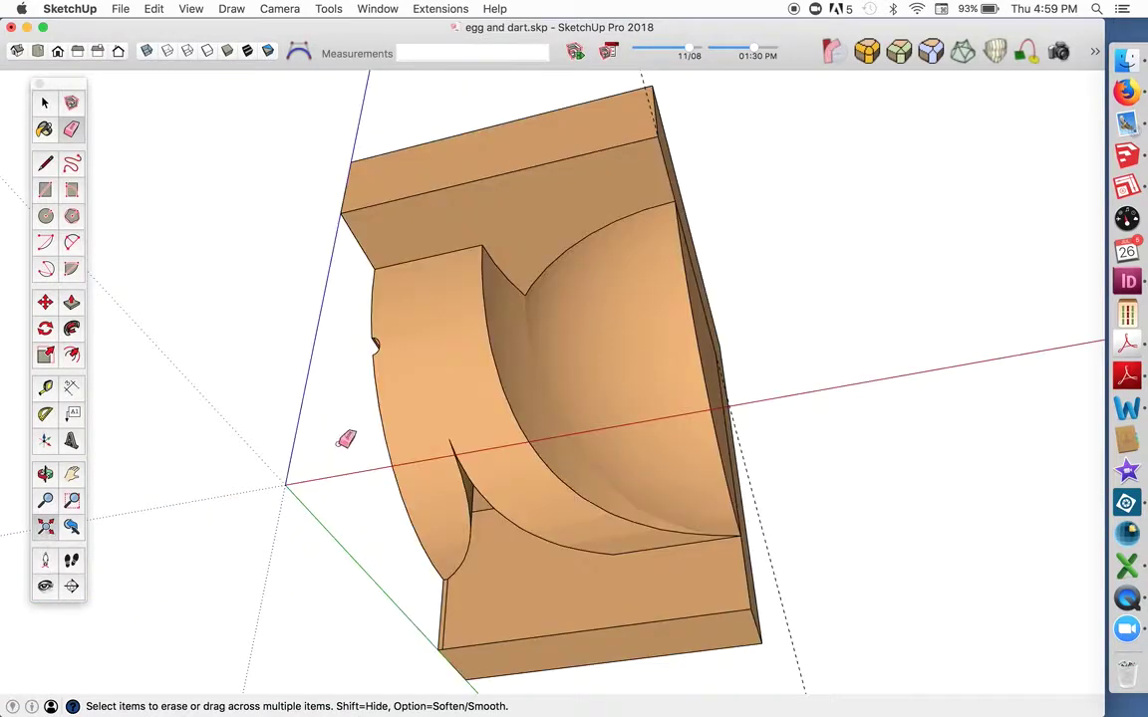
{"action": "left_click", "coordinate": [43, 473]}
{"action": "left_click_drag", "start_coordinate": [379, 429], "coordinate": [357, 404]}
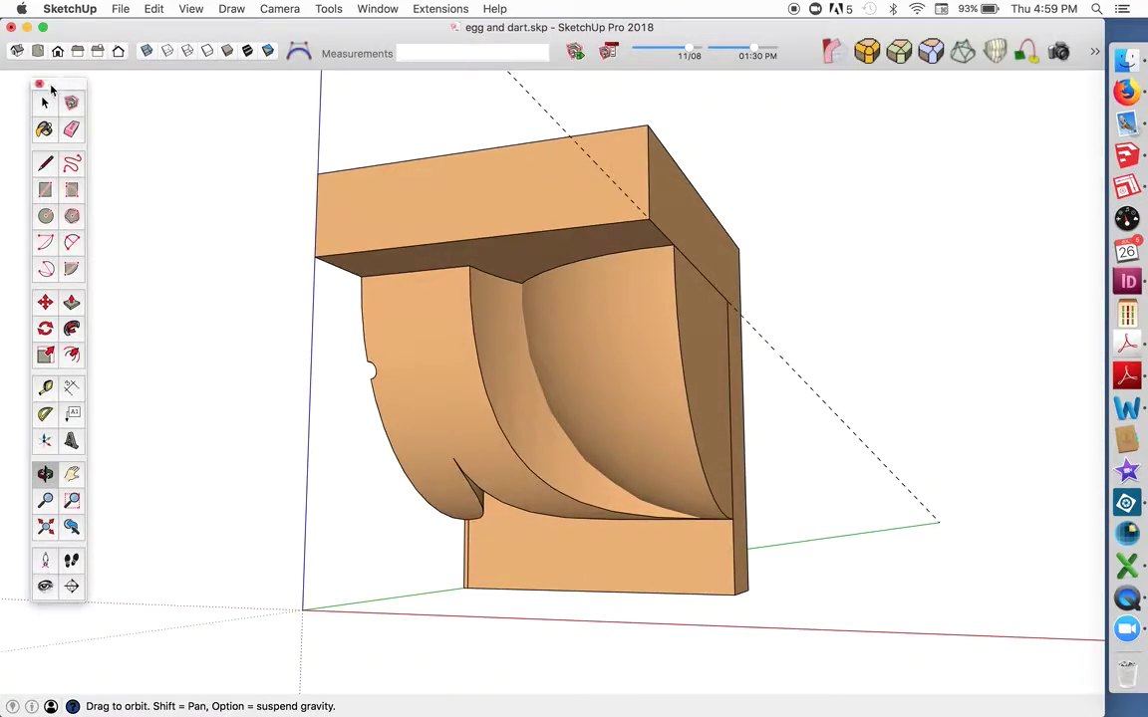
- Intersect all bracket faces with the selection, then erase leftover edges and the dashed guide
{"action": "left_click", "coordinate": [43, 101]}
{"action": "left_click_drag", "start_coordinate": [251, 106], "coordinate": [952, 673]}
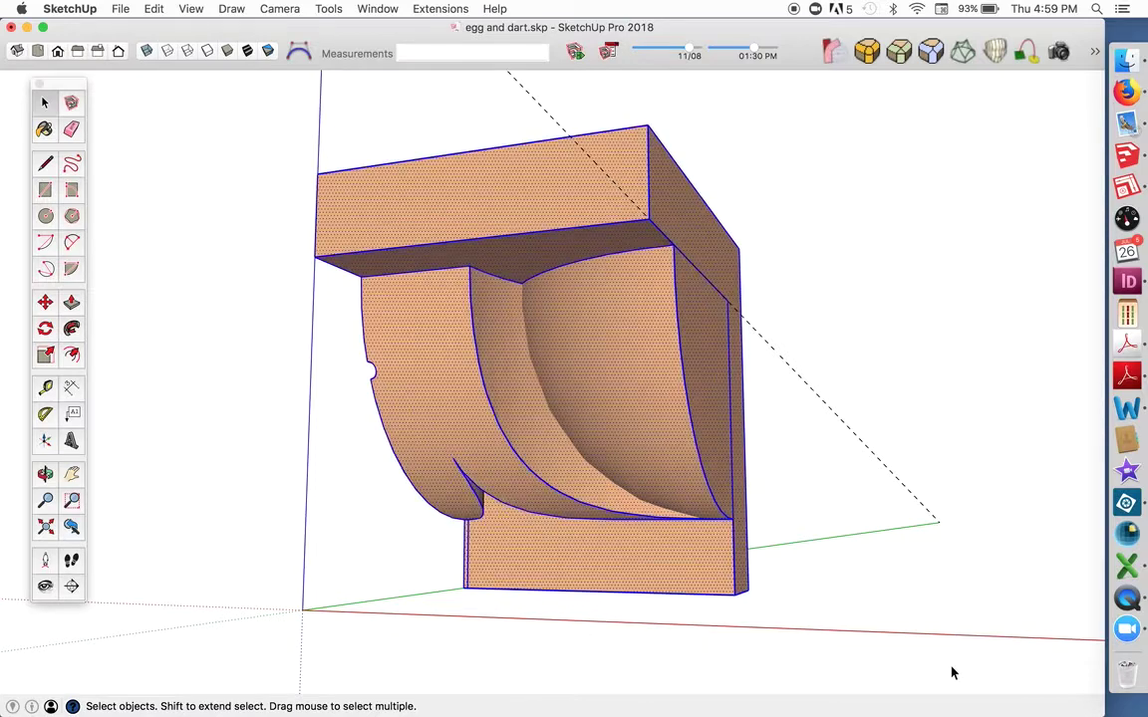
{"action": "left_click", "coordinate": [154, 8]}
{"action": "mouse_move", "coordinate": [199, 346]}
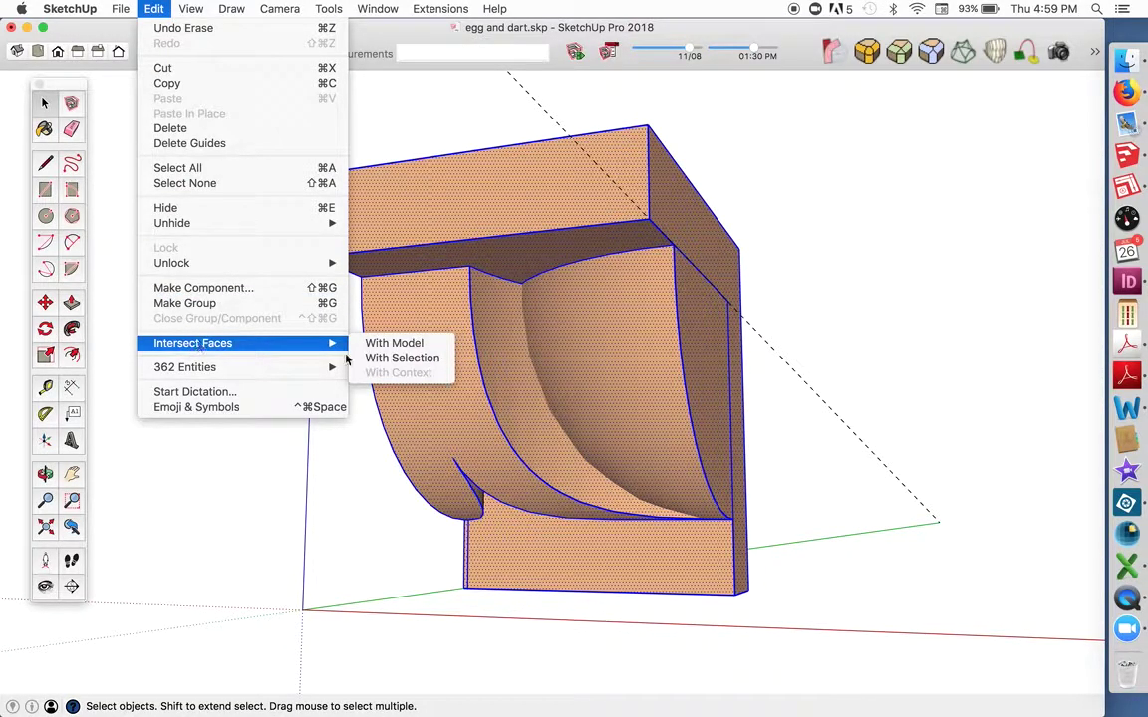
{"action": "left_click", "coordinate": [393, 358]}
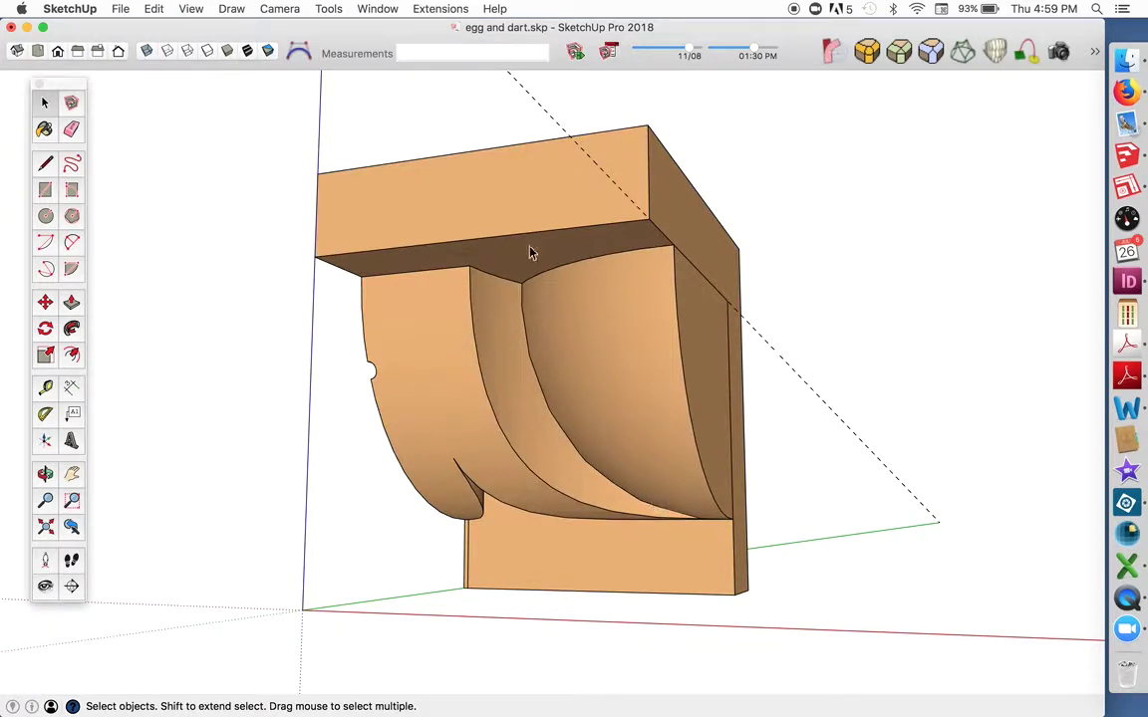
{"action": "left_click", "coordinate": [70, 131]}
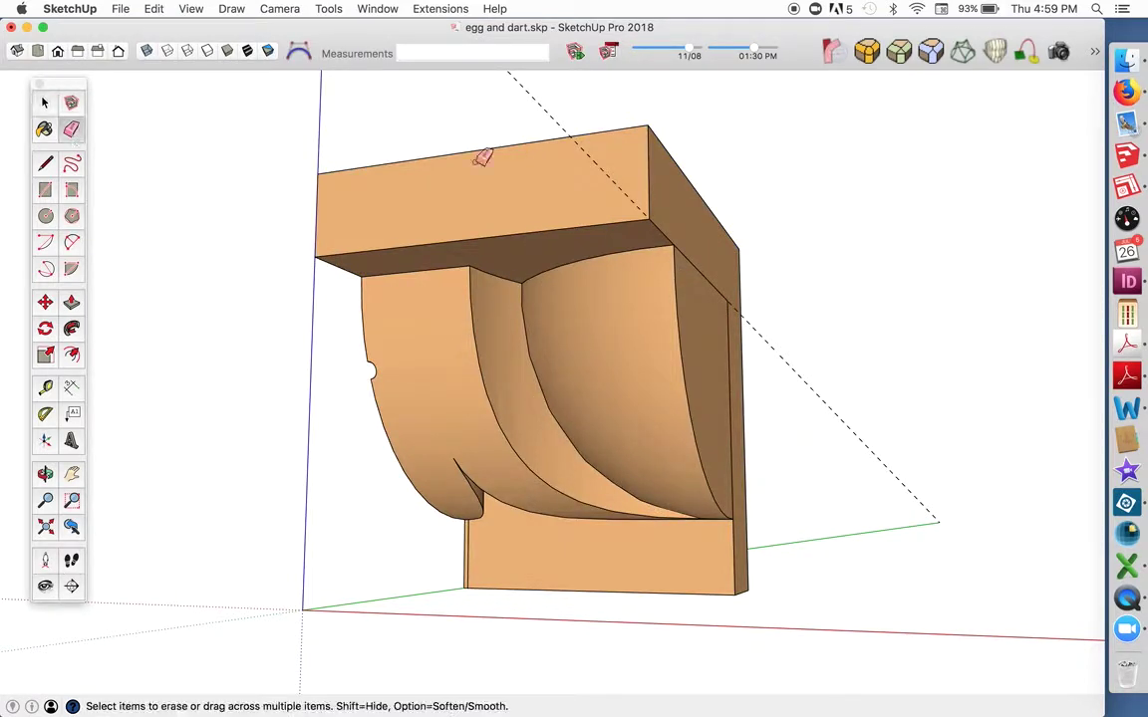
{"action": "left_click_drag", "start_coordinate": [732, 313], "coordinate": [733, 317]}
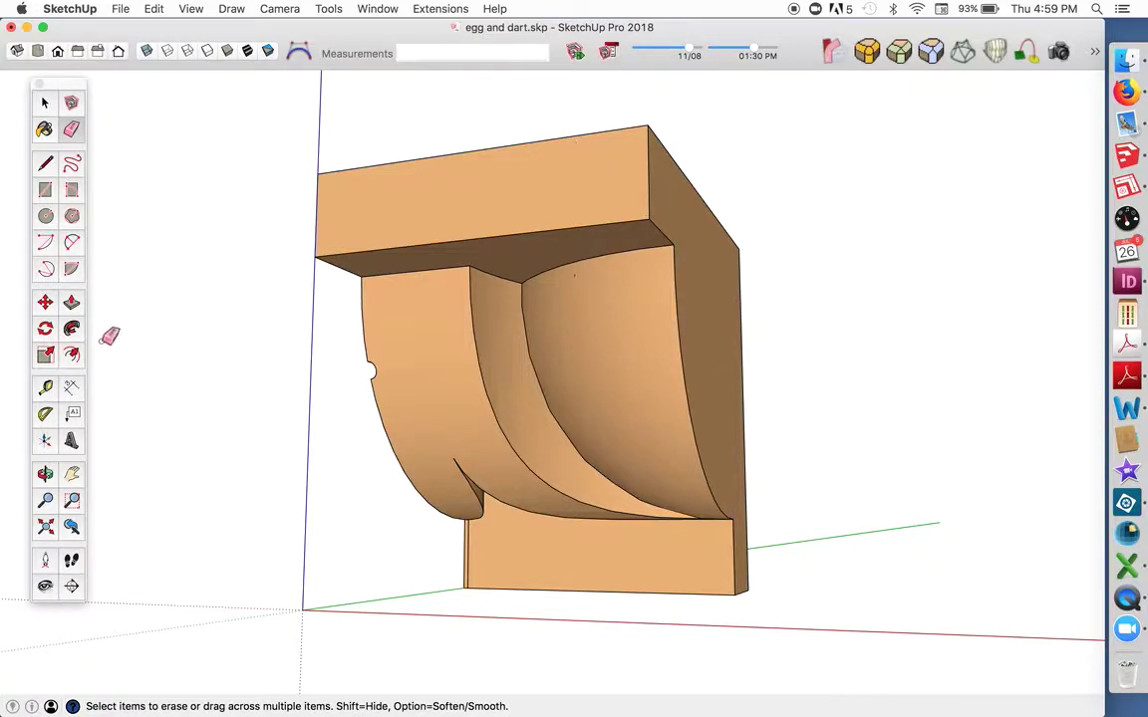
- Delete the bracket's back face, viewed from behind
{"action": "left_click", "coordinate": [45, 476]}
{"action": "left_click_drag", "start_coordinate": [398, 389], "coordinate": [260, 344]}
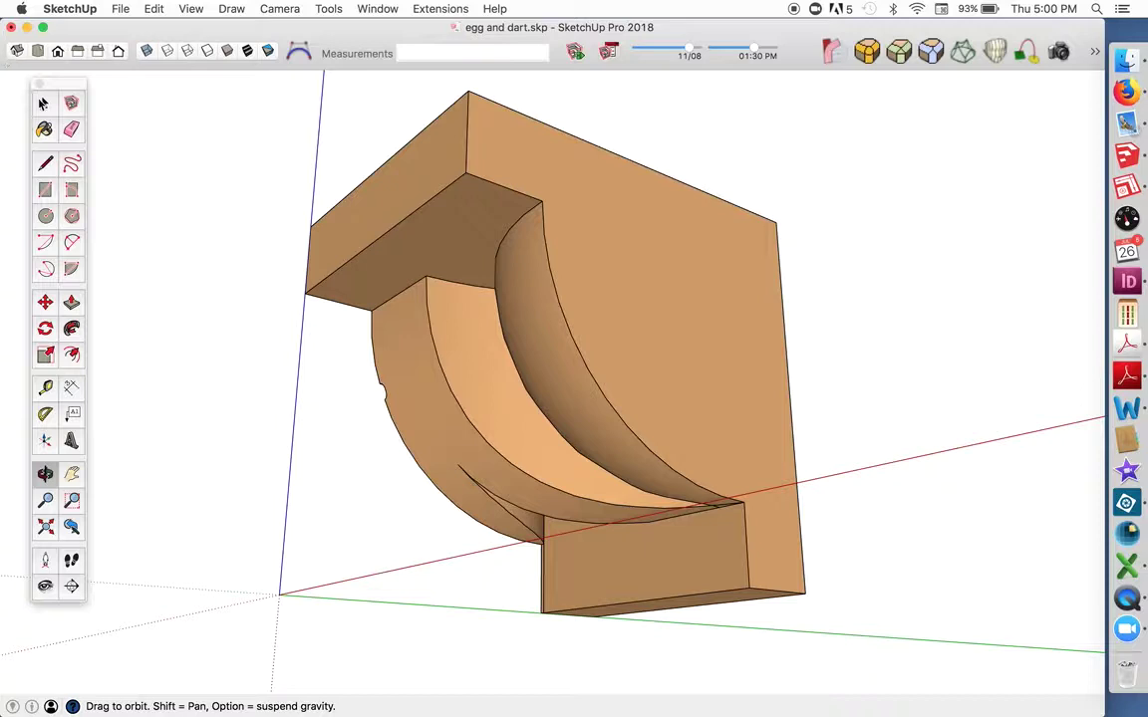
{"action": "left_click", "coordinate": [43, 103]}
{"action": "left_click", "coordinate": [506, 160]}
{"action": "key", "text": "Delete"}
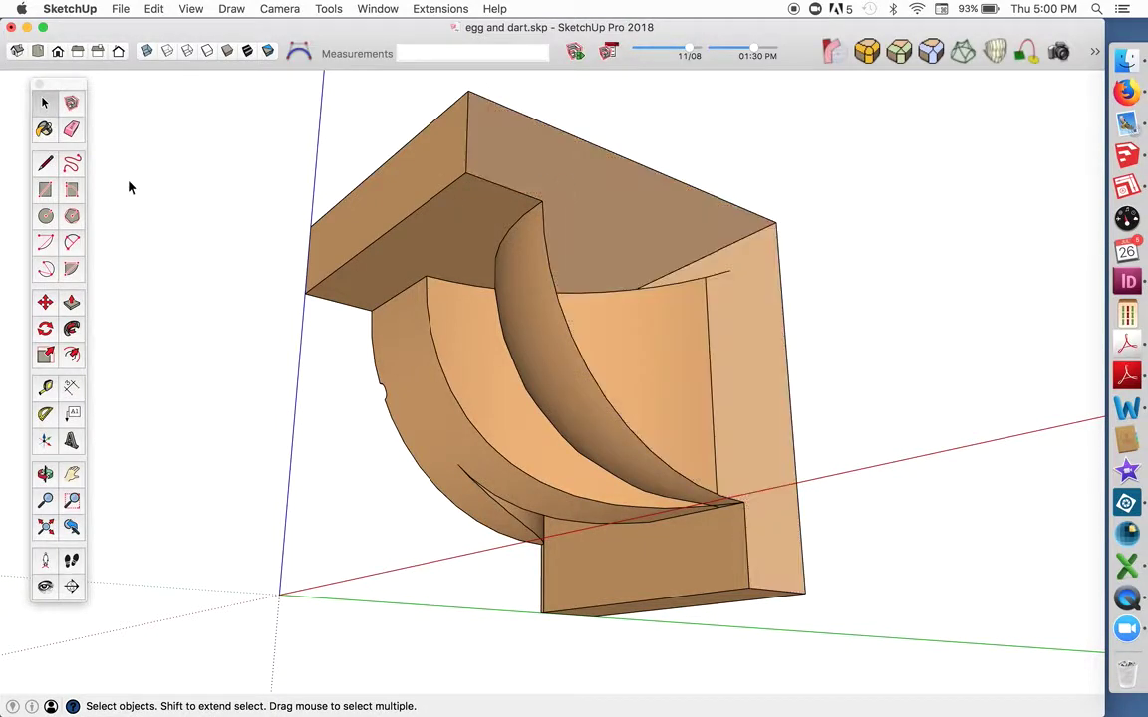
- Erase the vertical corner edges and the long curved edge so the faces blend
{"action": "left_click", "coordinate": [70, 131]}
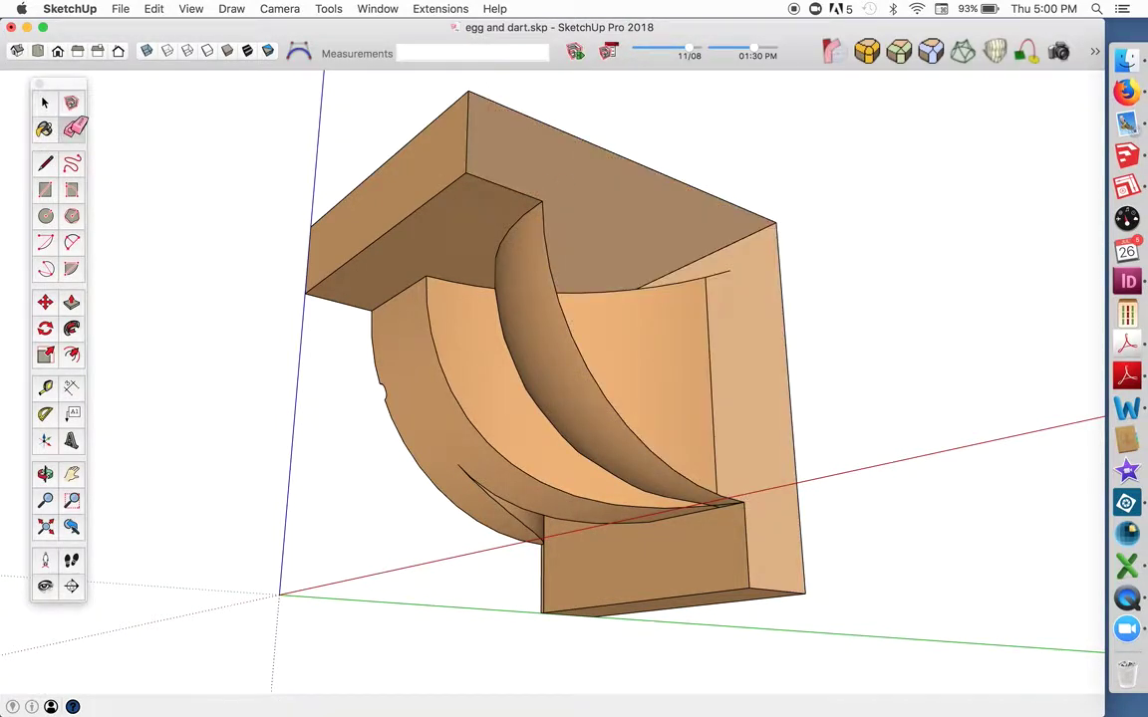
{"action": "left_click", "coordinate": [469, 115]}
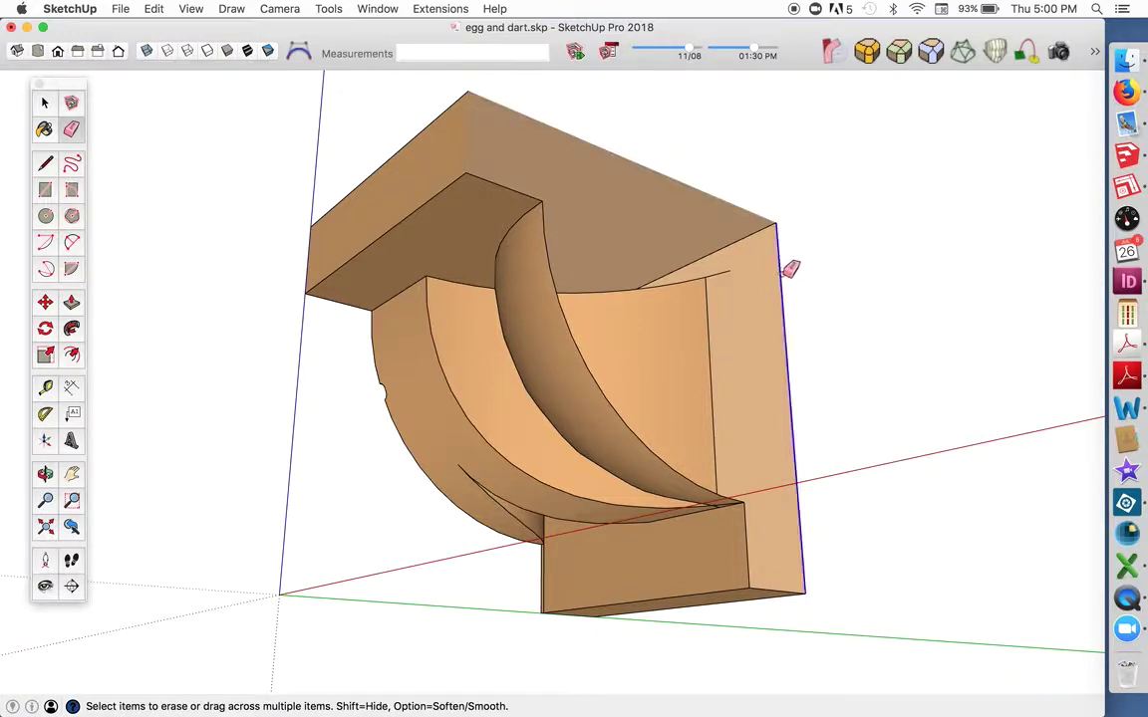
{"action": "mouse_move", "coordinate": [791, 267]}
{"action": "left_mouse_down"}
{"action": "mouse_move", "coordinate": [802, 583]}
{"action": "mouse_move", "coordinate": [788, 593]}
{"action": "left_mouse_up"}
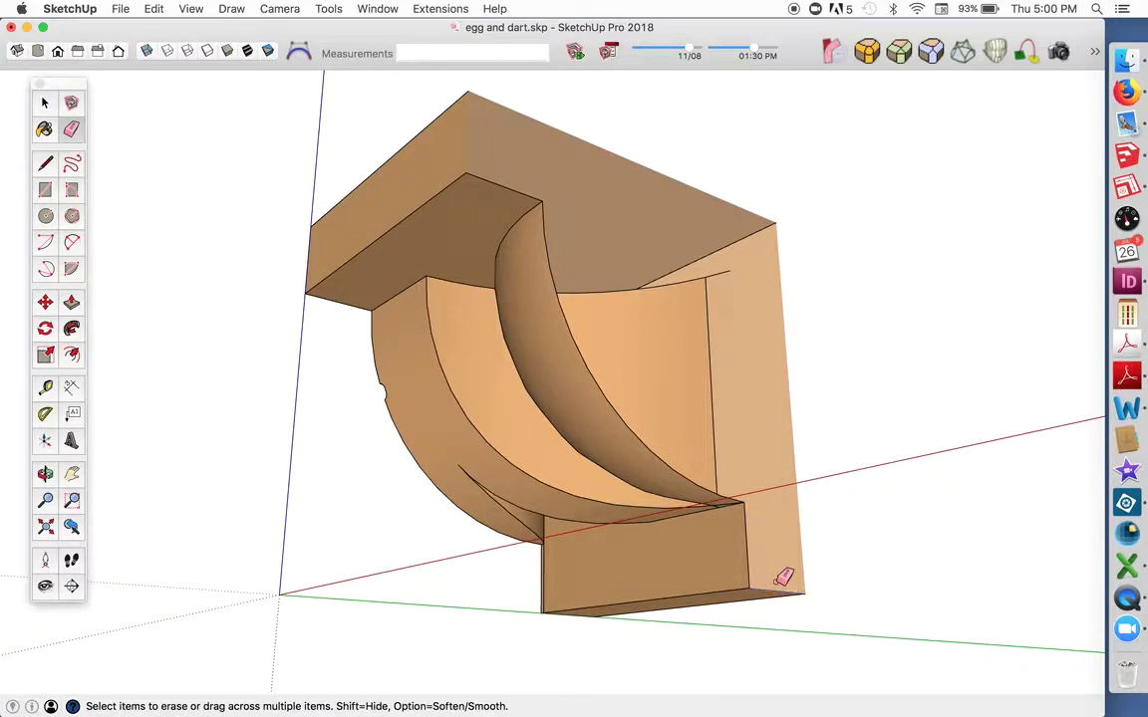
{"action": "left_click", "coordinate": [755, 564]}
{"action": "left_click", "coordinate": [675, 463], "text": "alt"}
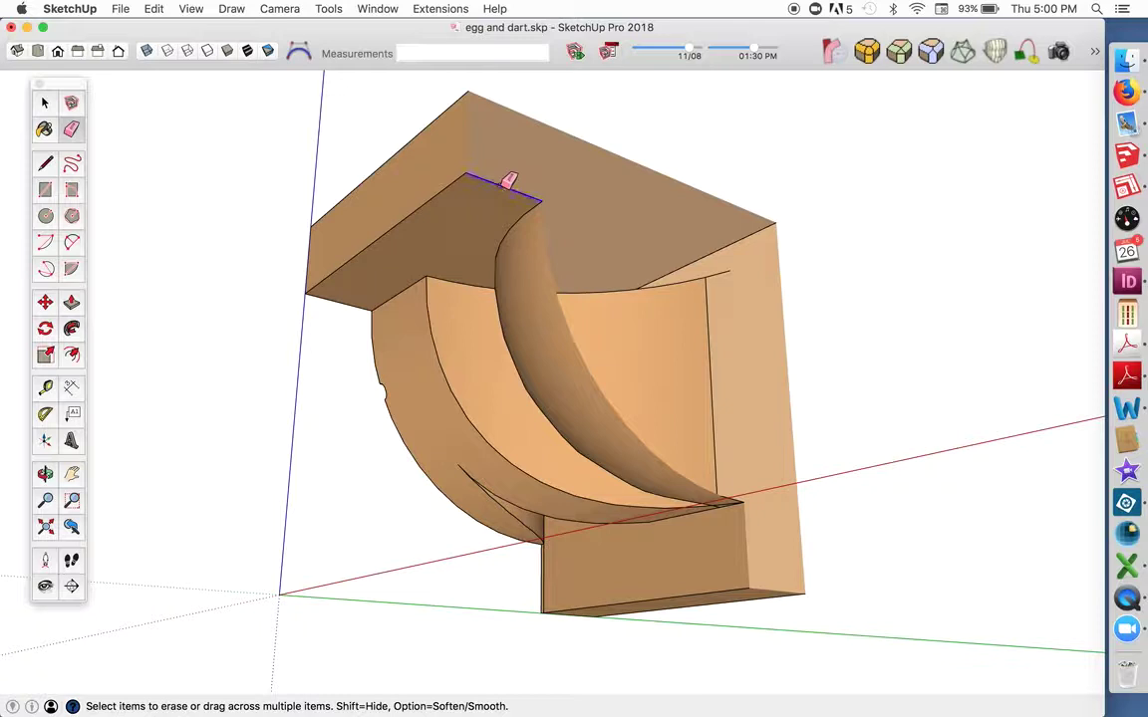
{"action": "scroll", "coordinate": [508, 187], "scroll_direction": "down", "scroll_amount": 3}
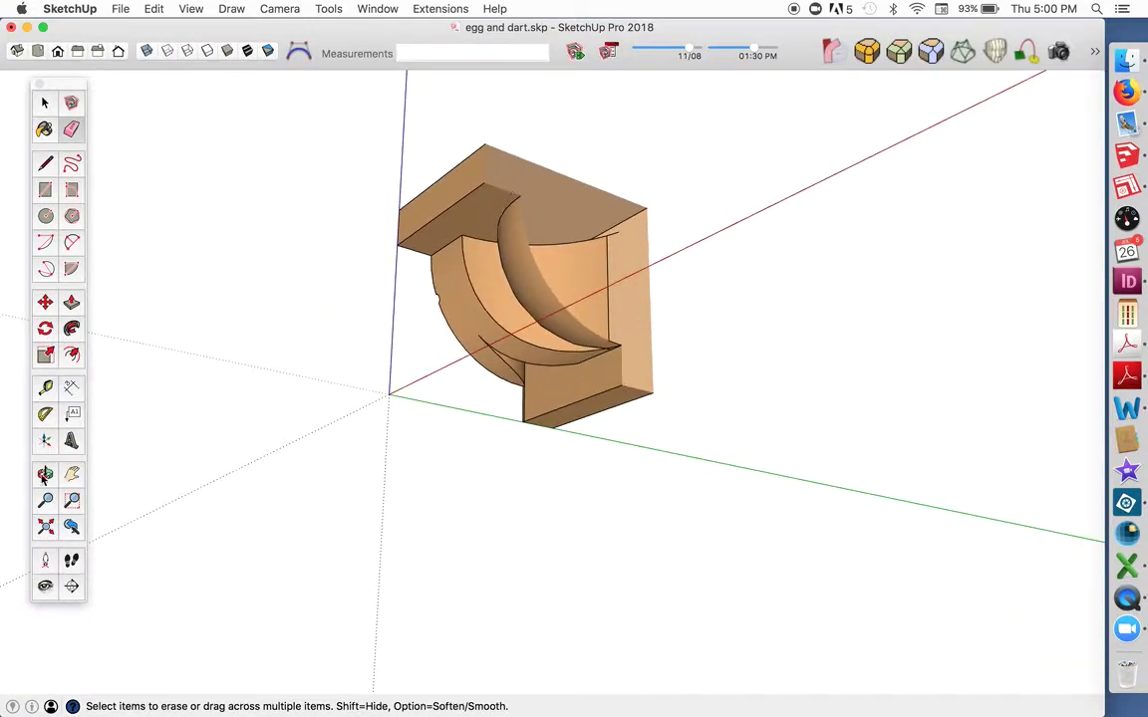
- Select all of the bracket's geometry and view it from an angle
{"action": "left_click", "coordinate": [44, 474]}
{"action": "left_click_drag", "start_coordinate": [205, 392], "coordinate": [451, 459]}
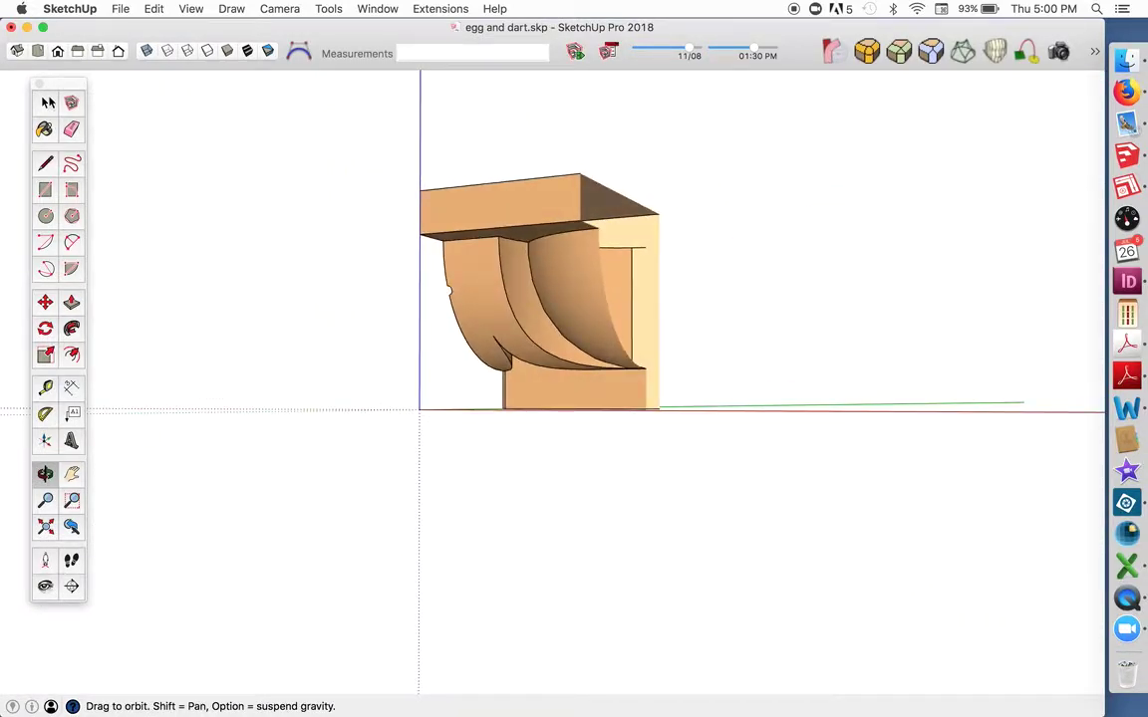
{"action": "left_click", "coordinate": [48, 102]}
{"action": "left_click_drag", "start_coordinate": [372, 133], "coordinate": [768, 443]}
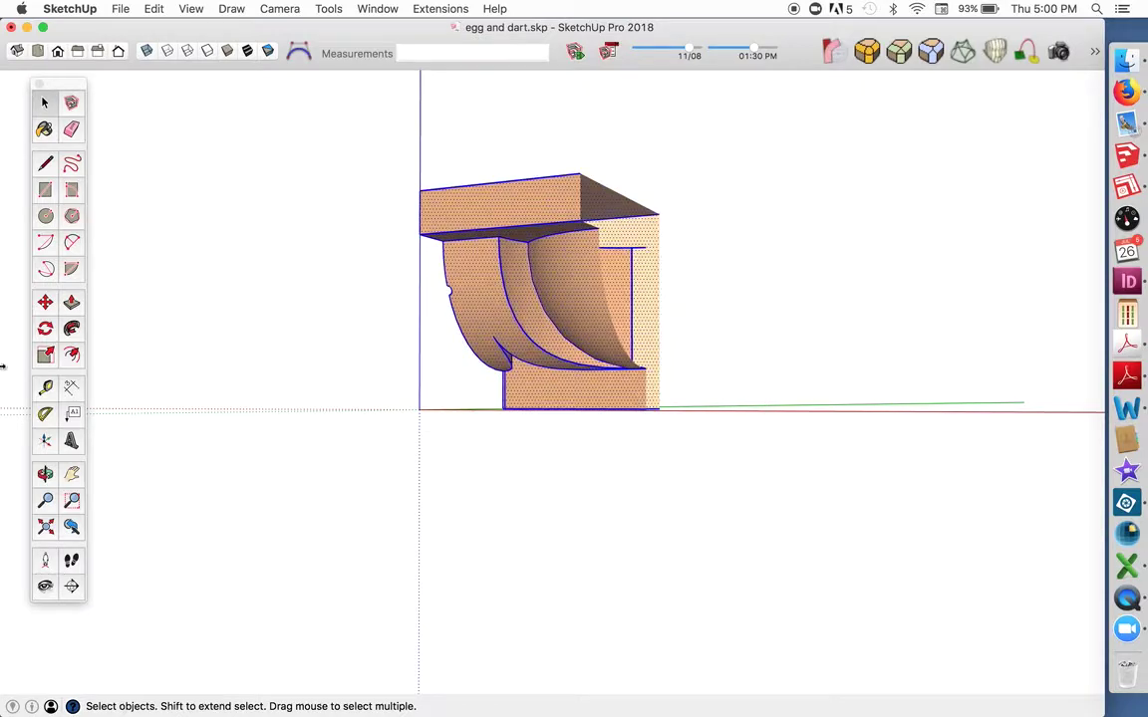
{"action": "left_click", "coordinate": [45, 476]}
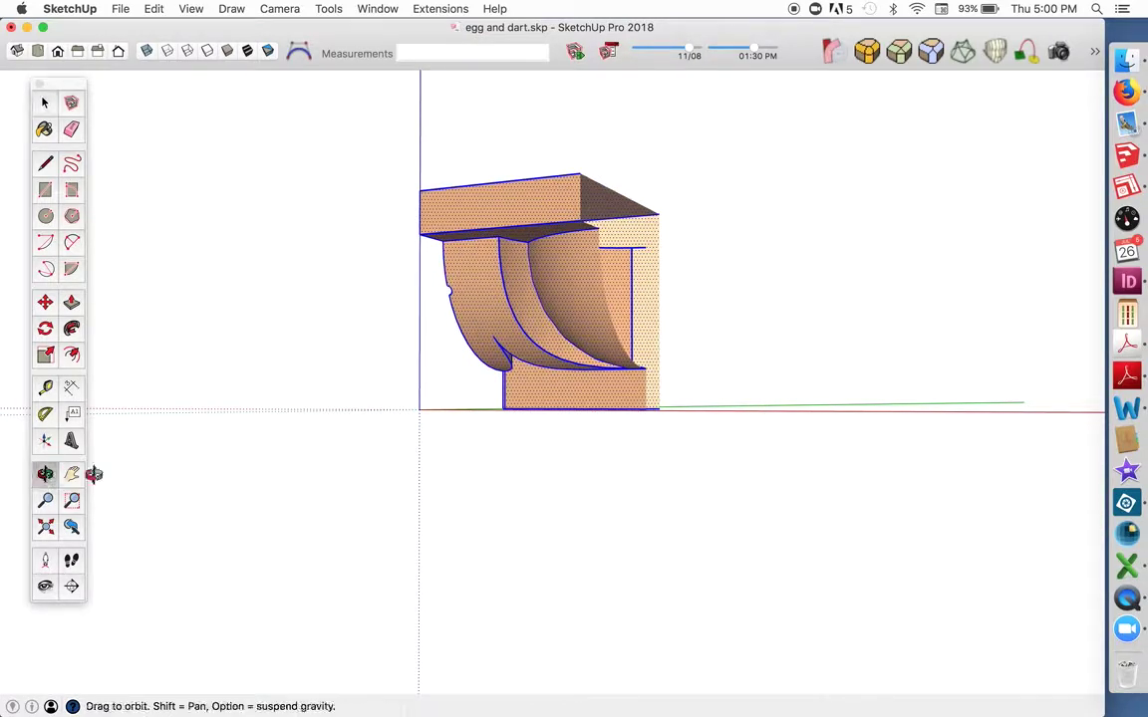
{"action": "left_click_drag", "start_coordinate": [93, 475], "coordinate": [351, 443]}
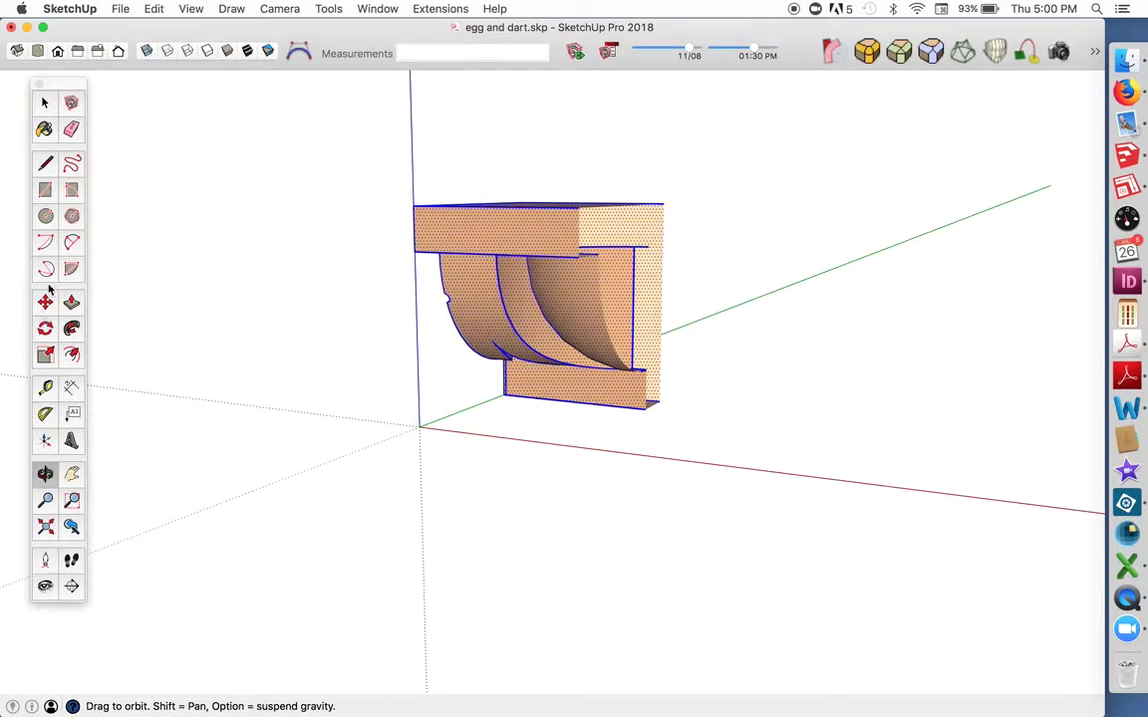
{"action": "scroll", "coordinate": [479, 387], "scroll_direction": "up", "scroll_amount": 6}
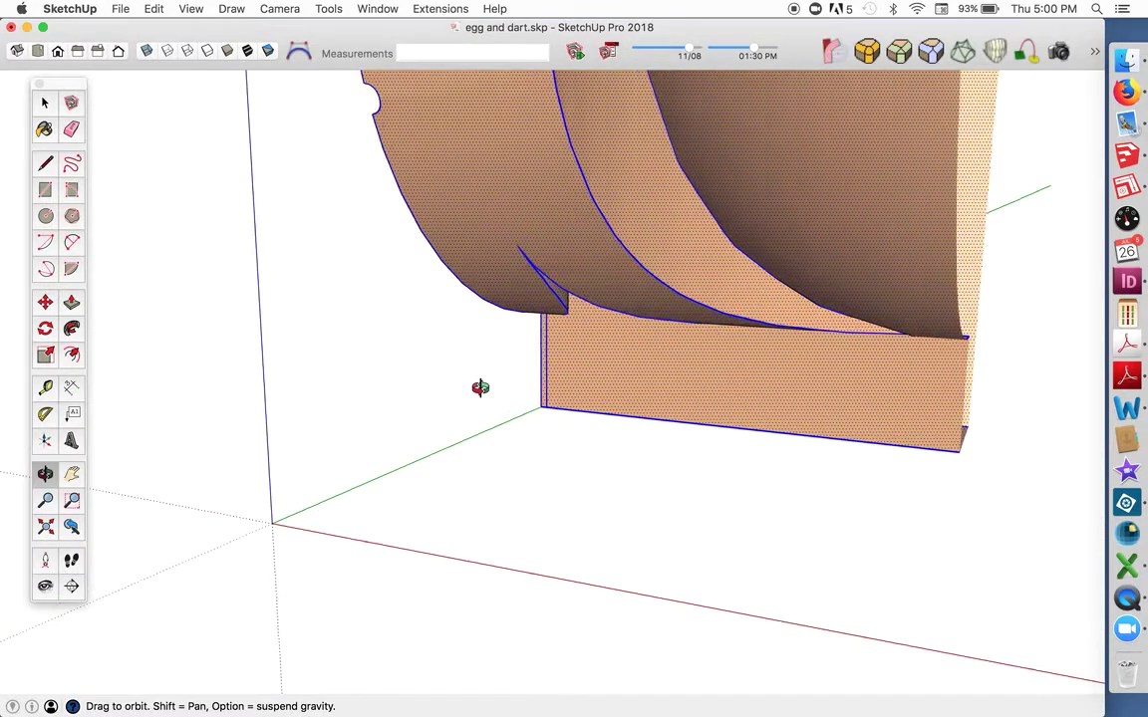
- Erase a stray edge on the bottom block and reselect the whole bracket
{"action": "left_click", "coordinate": [71, 128]}
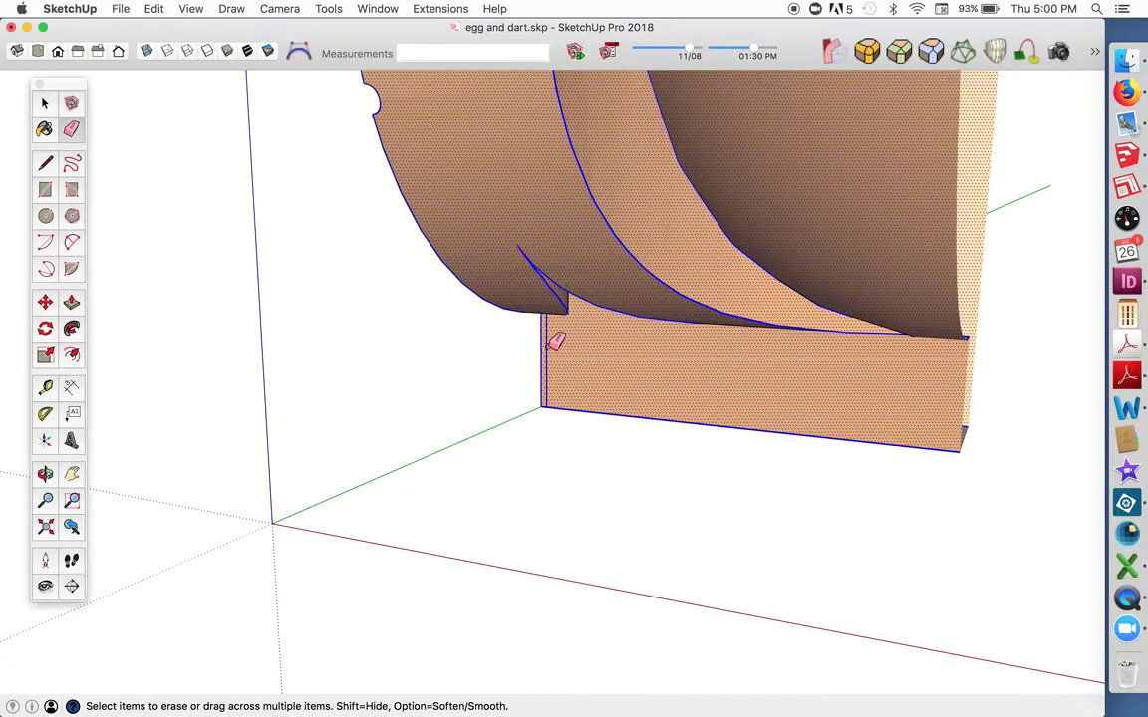
{"action": "left_click_drag", "start_coordinate": [556, 336], "coordinate": [555, 341]}
{"action": "scroll", "coordinate": [555, 341], "scroll_direction": "down", "scroll_amount": 5}
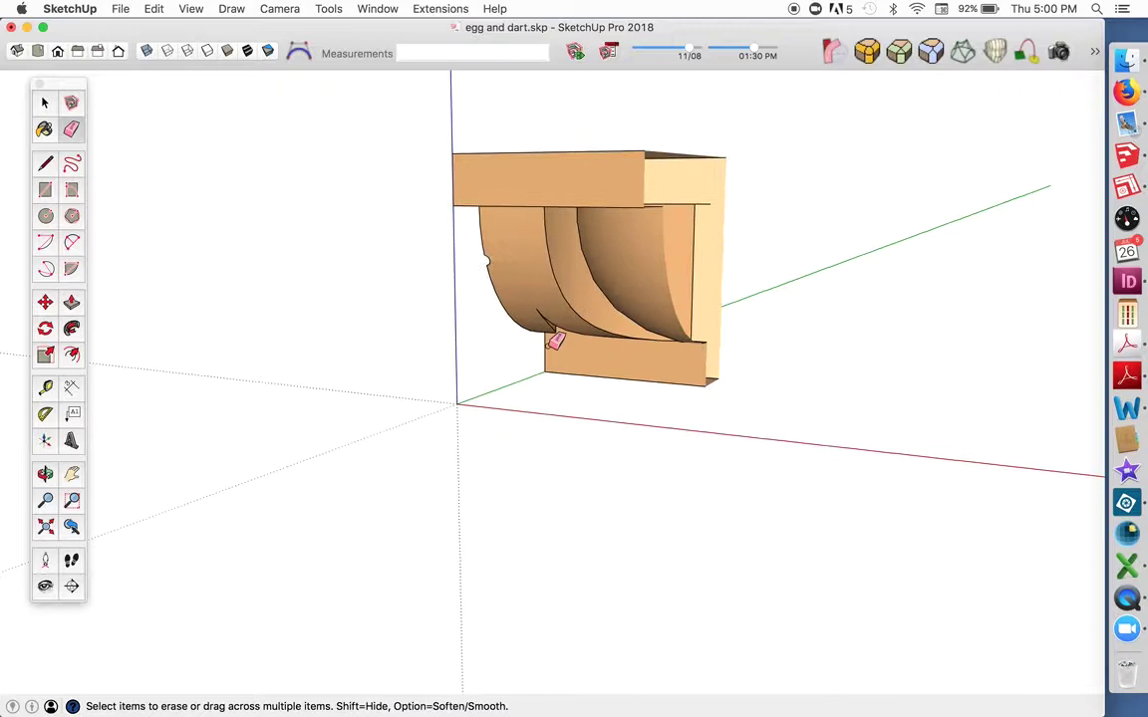
{"action": "left_click", "coordinate": [44, 103]}
{"action": "left_click_drag", "start_coordinate": [328, 112], "coordinate": [857, 428]}
- Copy the bracket to its right using Move with Alt
{"action": "left_click", "coordinate": [44, 301]}
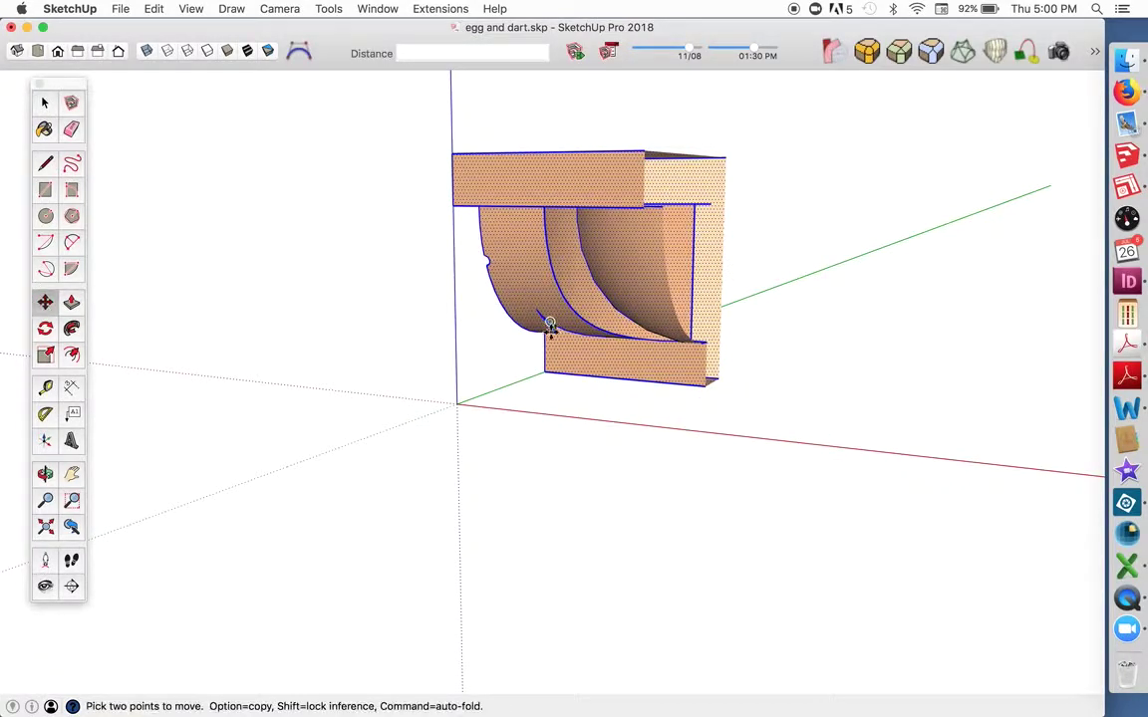
{"action": "left_click", "coordinate": [546, 375]}
{"action": "key", "text": "alt"}
{"action": "left_click", "coordinate": [788, 354]}
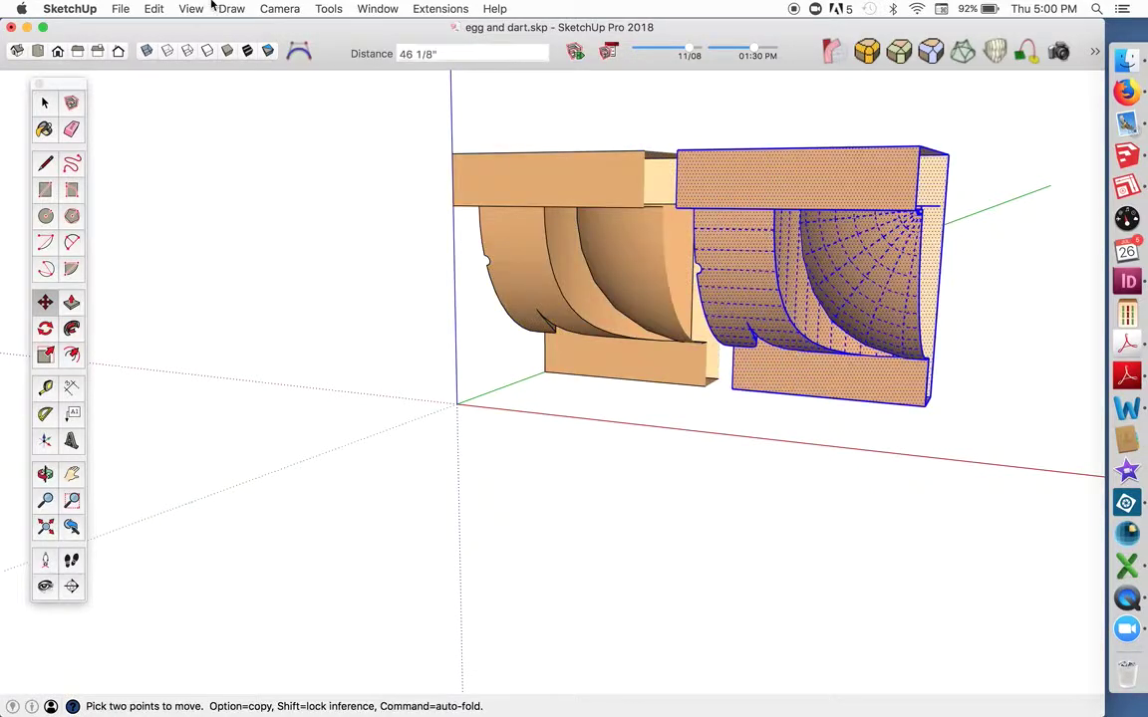
- Flip the copy along the red direction and slide it flush against the original
{"action": "left_click", "coordinate": [149, 8]}
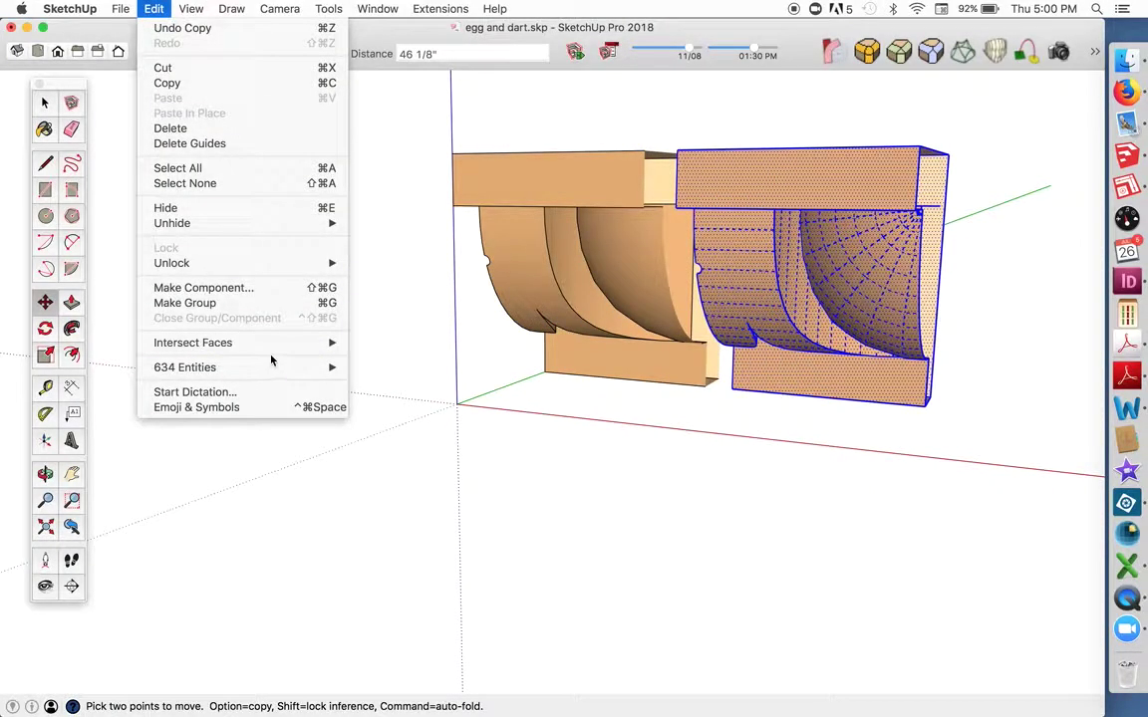
{"action": "mouse_move", "coordinate": [271, 364]}
{"action": "mouse_move", "coordinate": [438, 474]}
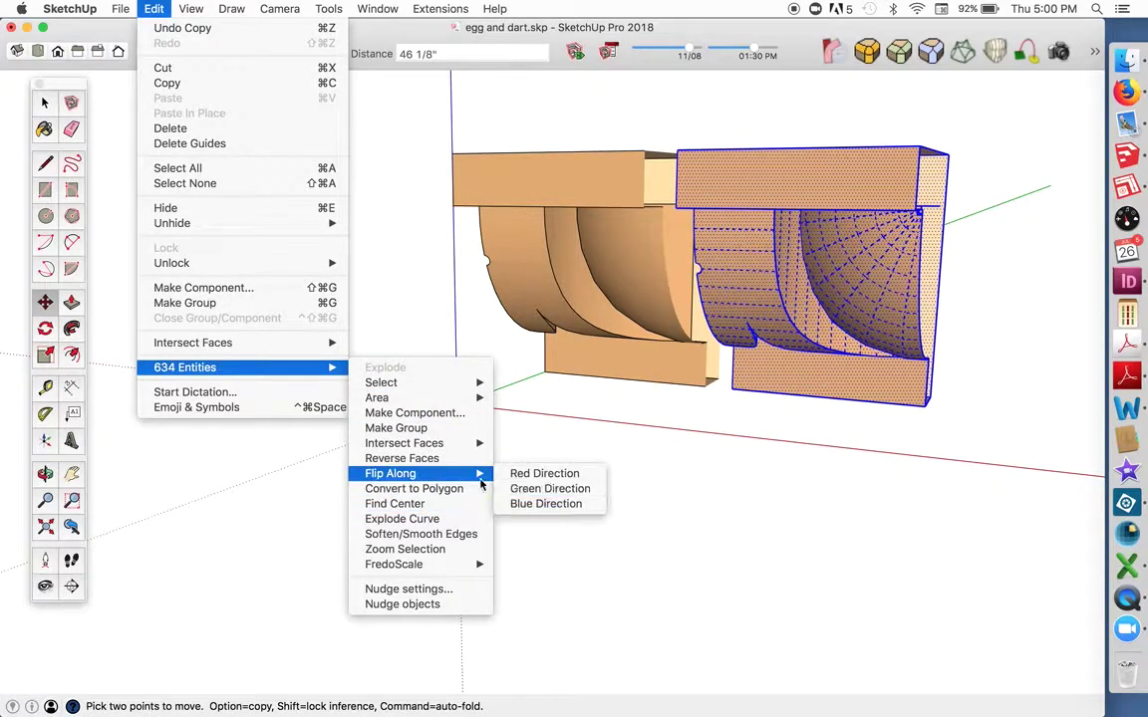
{"action": "left_click", "coordinate": [532, 475]}
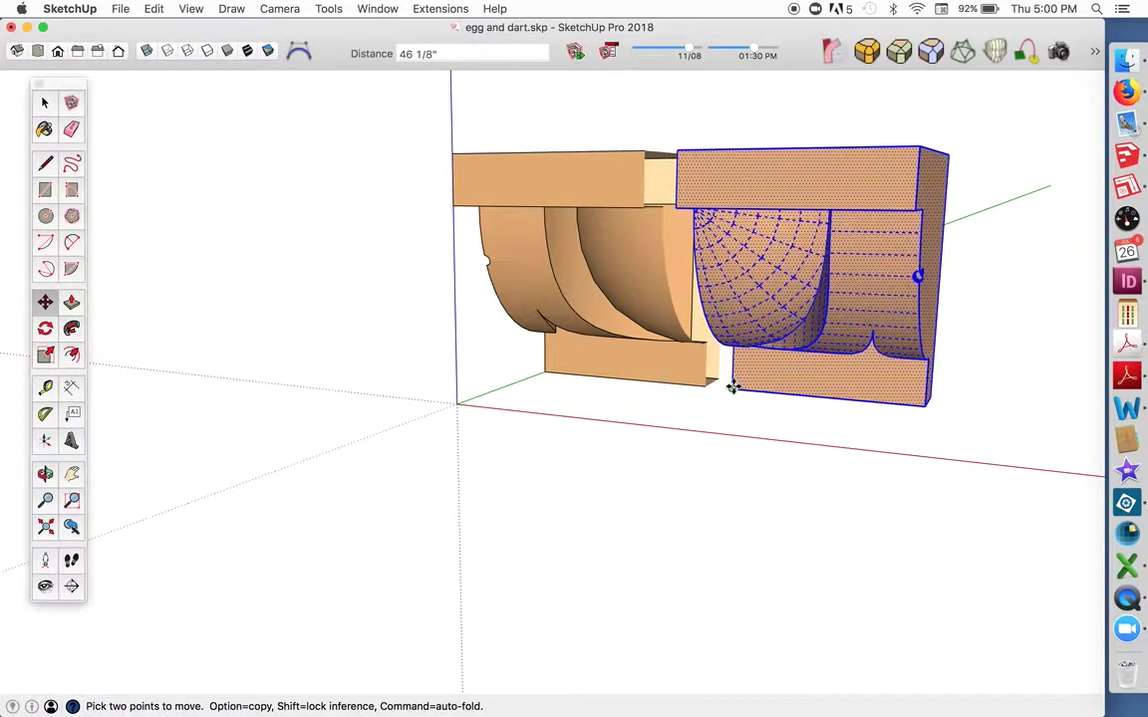
{"action": "left_click", "coordinate": [707, 385]}
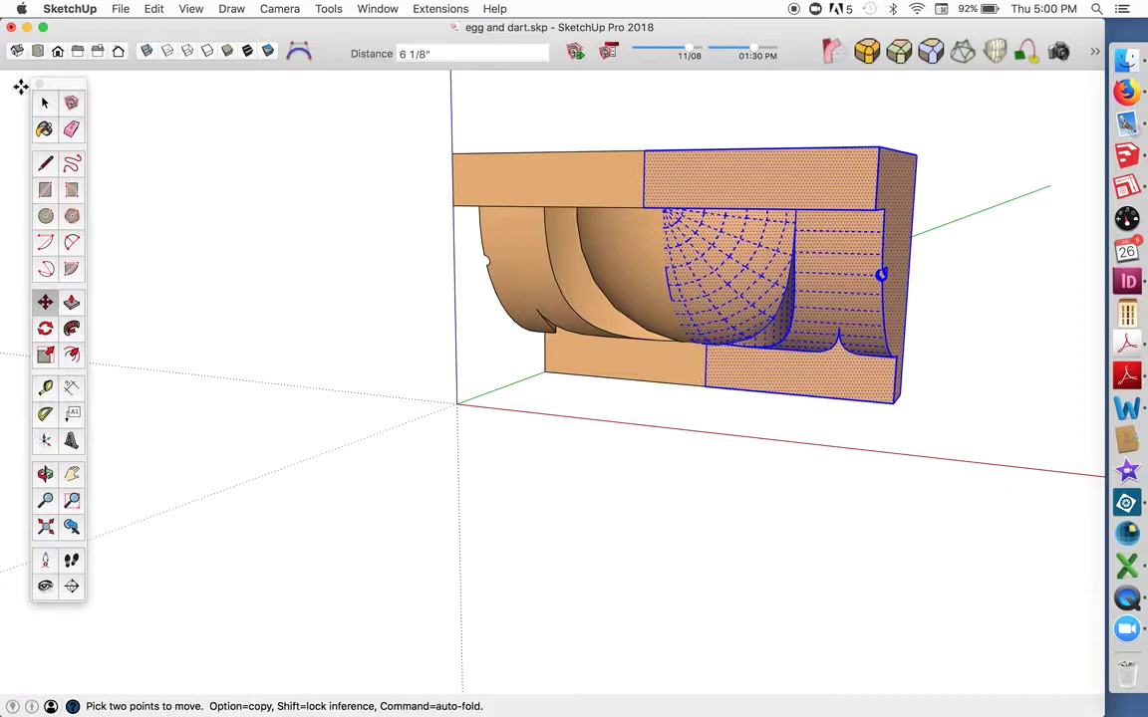
{"action": "left_click", "coordinate": [46, 104]}
{"action": "left_click", "coordinate": [344, 181]}
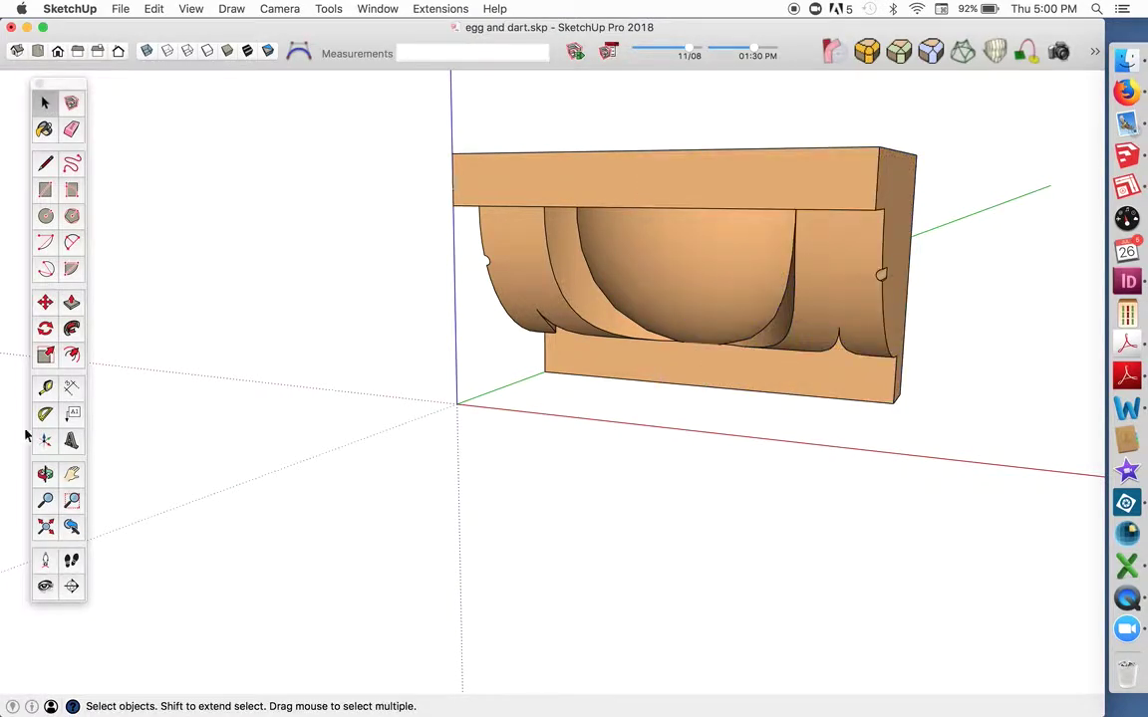
- Delete the joined block's near end face
{"action": "left_click", "coordinate": [45, 473]}
{"action": "left_click_drag", "start_coordinate": [419, 318], "coordinate": [349, 366]}
{"action": "scroll", "coordinate": [481, 337], "scroll_direction": "down", "scroll_amount": 2}
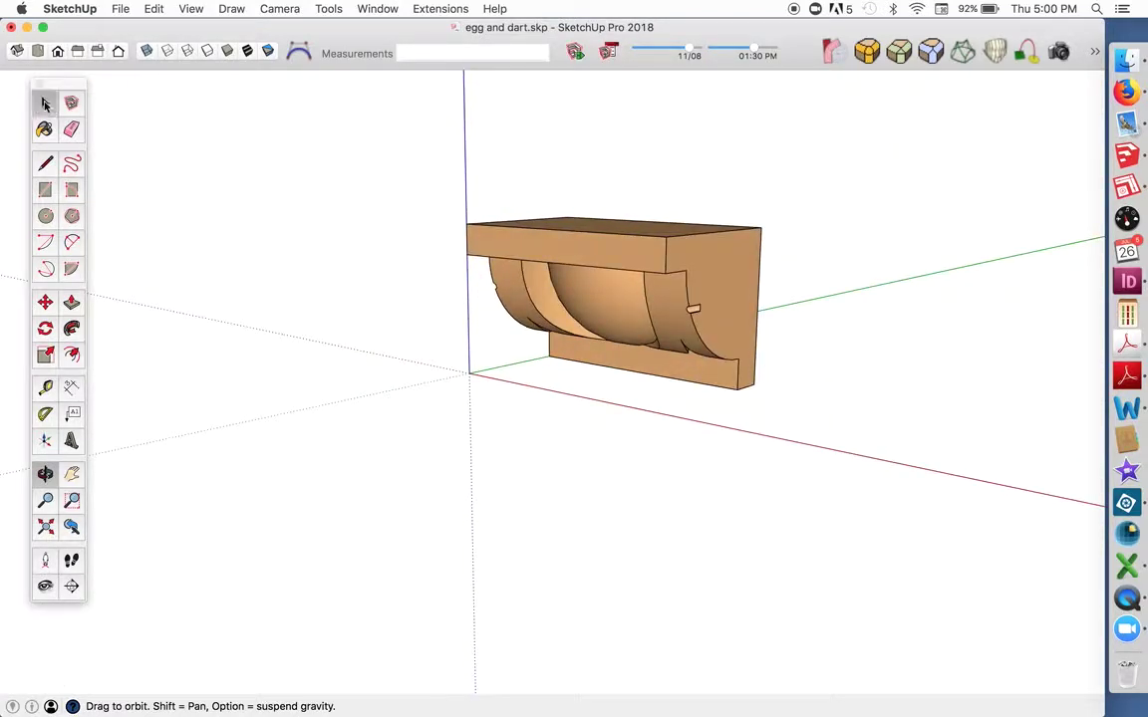
{"action": "left_click", "coordinate": [44, 103]}
{"action": "scroll", "coordinate": [724, 302], "scroll_direction": "up", "scroll_amount": 3}
{"action": "left_click", "coordinate": [723, 300]}
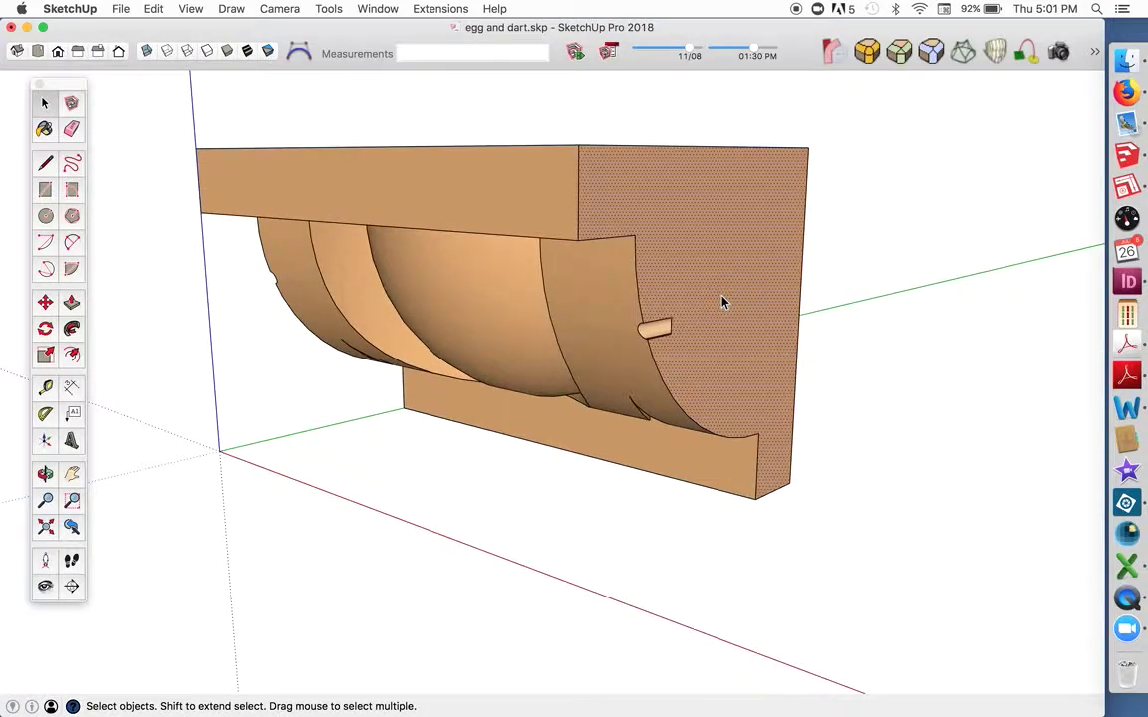
{"action": "key", "text": "Delete"}
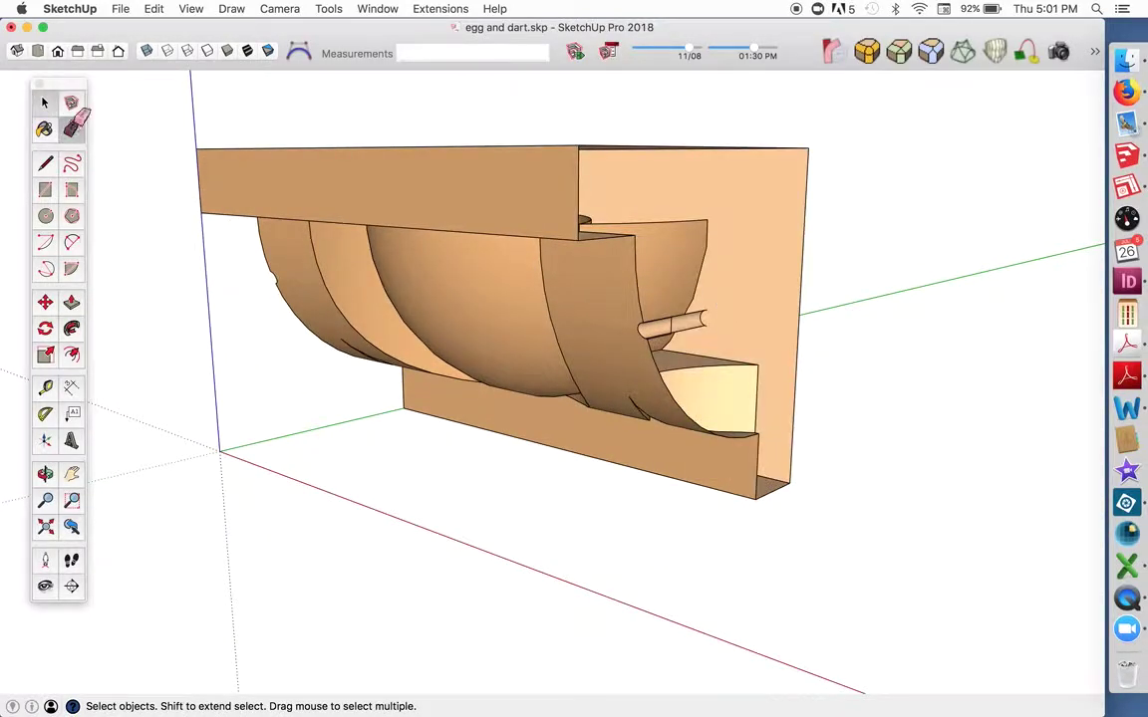
{"action": "left_click", "coordinate": [71, 129]}
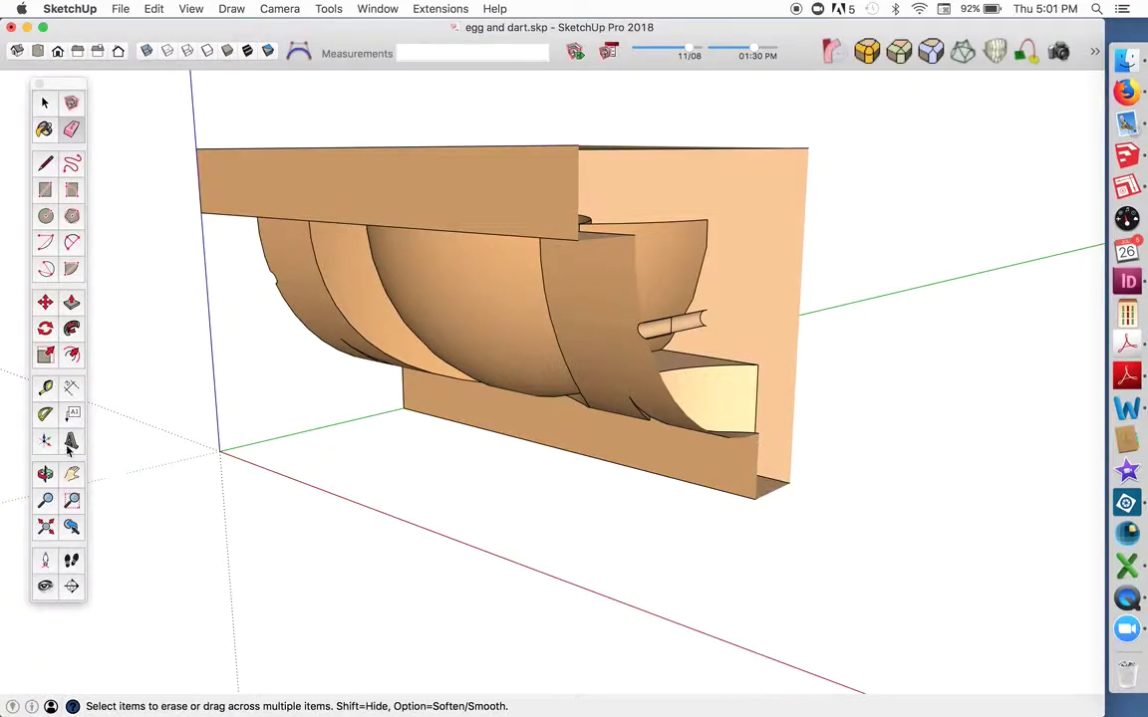
- Orbit to the far end and remove the left end face
{"action": "left_click", "coordinate": [45, 474]}
{"action": "left_click_drag", "start_coordinate": [319, 143], "coordinate": [981, 239]}
{"action": "key", "text": "space"}
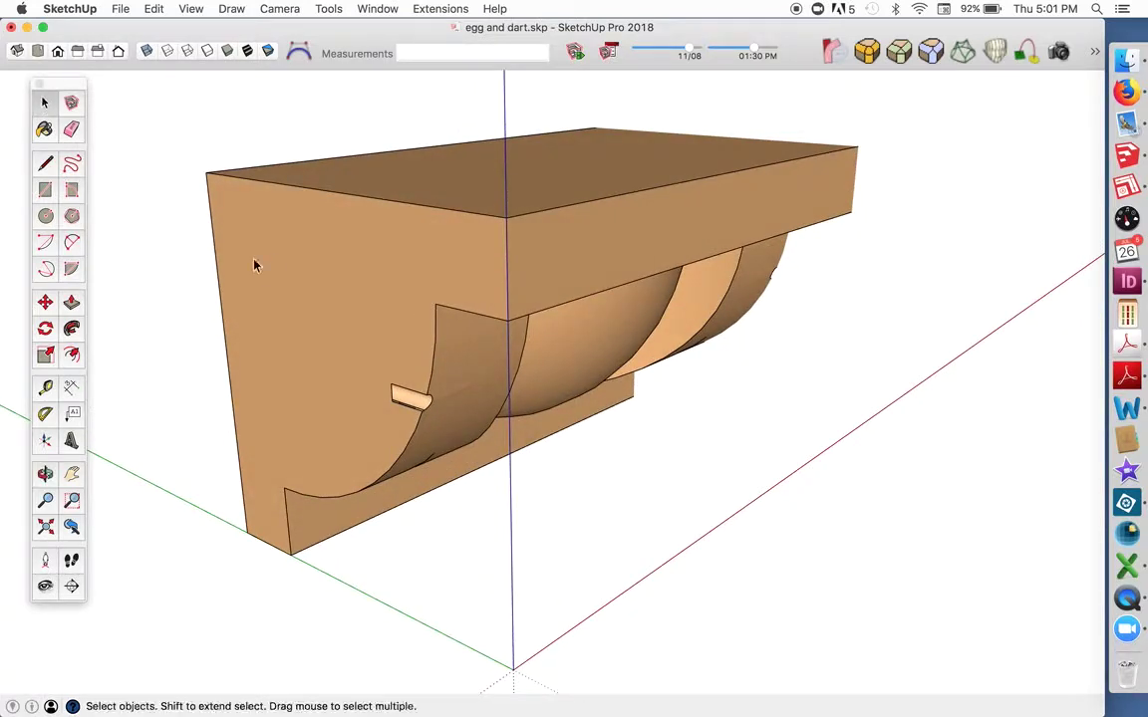
{"action": "key", "text": "super+z"}
- Erase the leftover vertical end edge and the edge along the middle ledge
{"action": "left_click", "coordinate": [71, 129]}
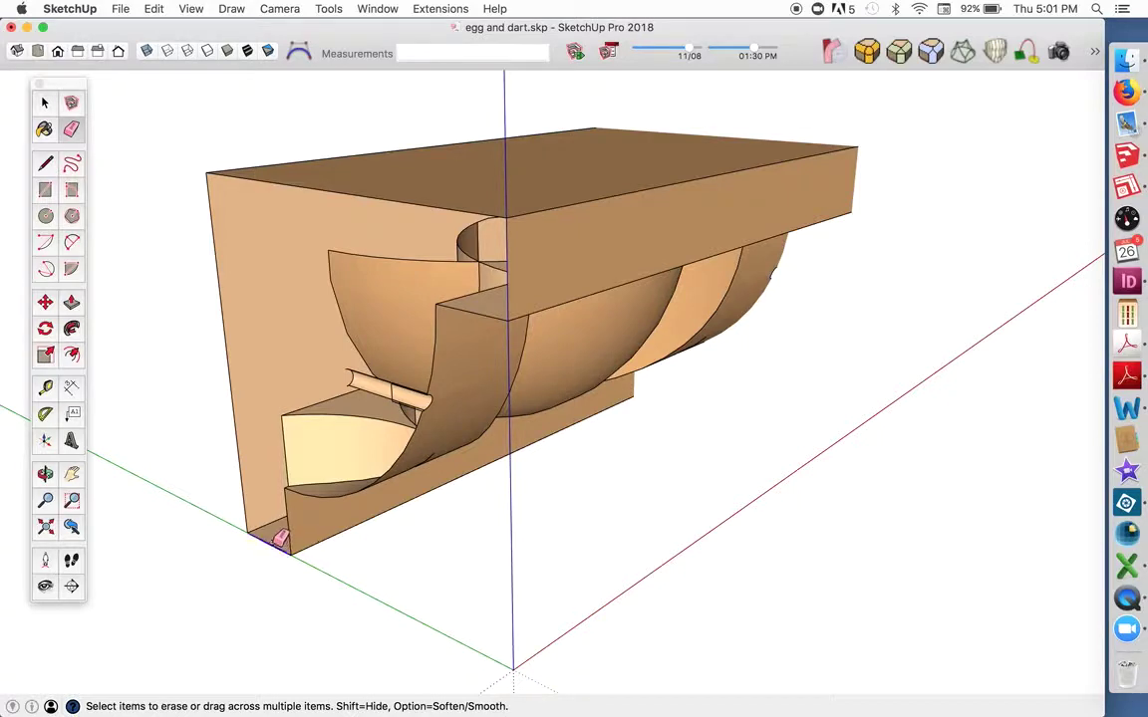
{"action": "mouse_move", "coordinate": [254, 477]}
{"action": "left_mouse_down"}
{"action": "mouse_move", "coordinate": [258, 177]}
{"action": "mouse_move", "coordinate": [398, 190]}
{"action": "left_mouse_up"}
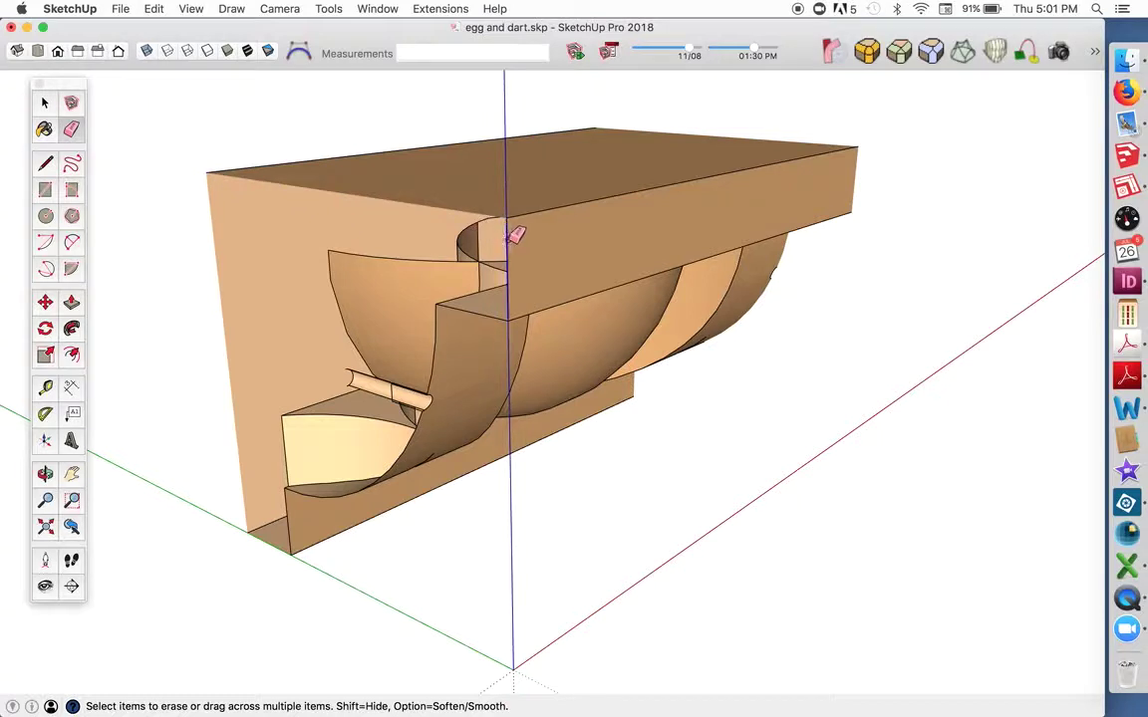
{"action": "mouse_move", "coordinate": [486, 312]}
{"action": "left_mouse_down"}
{"action": "mouse_move", "coordinate": [435, 330]}
{"action": "mouse_move", "coordinate": [437, 391]}
{"action": "mouse_move", "coordinate": [418, 434]}
{"action": "mouse_move", "coordinate": [300, 520]}
{"action": "left_mouse_up"}
{"action": "scroll", "coordinate": [359, 418], "scroll_direction": "down", "scroll_amount": 4}
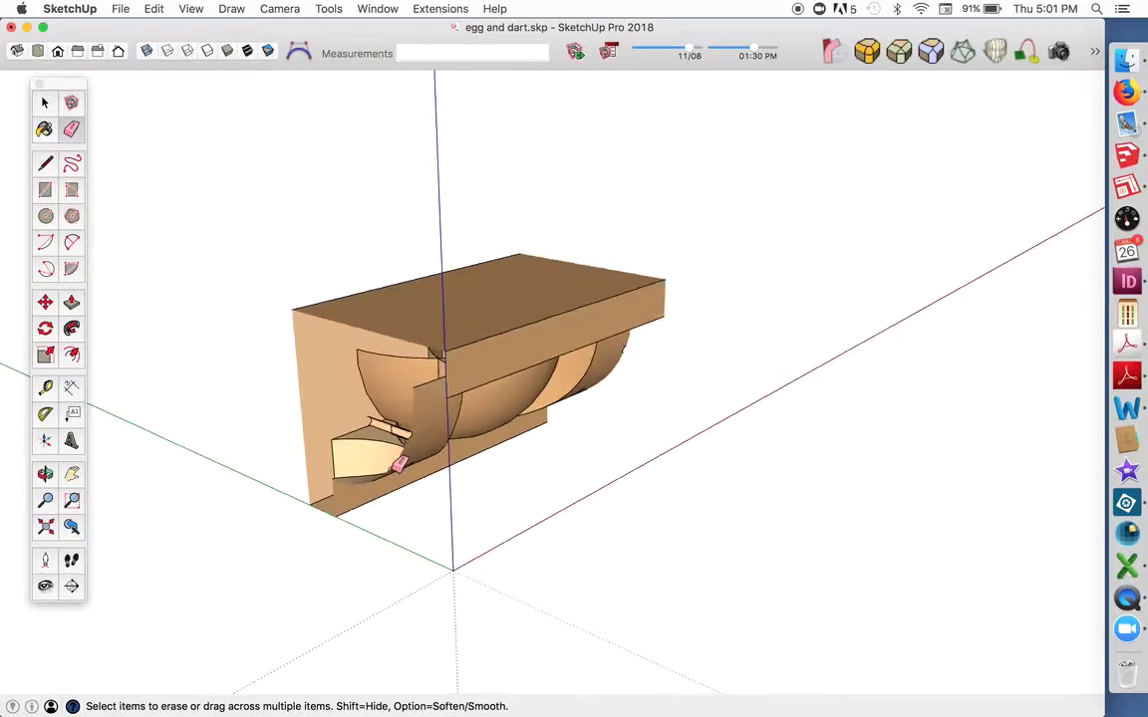
- Copy the selected egg-and-dart unit 80" along the red axis as a 3x array
{"action": "left_click", "coordinate": [44, 475]}
{"action": "left_click_drag", "start_coordinate": [100, 474], "coordinate": [274, 469]}
{"action": "scroll", "coordinate": [450, 445], "scroll_direction": "down", "scroll_amount": 3}
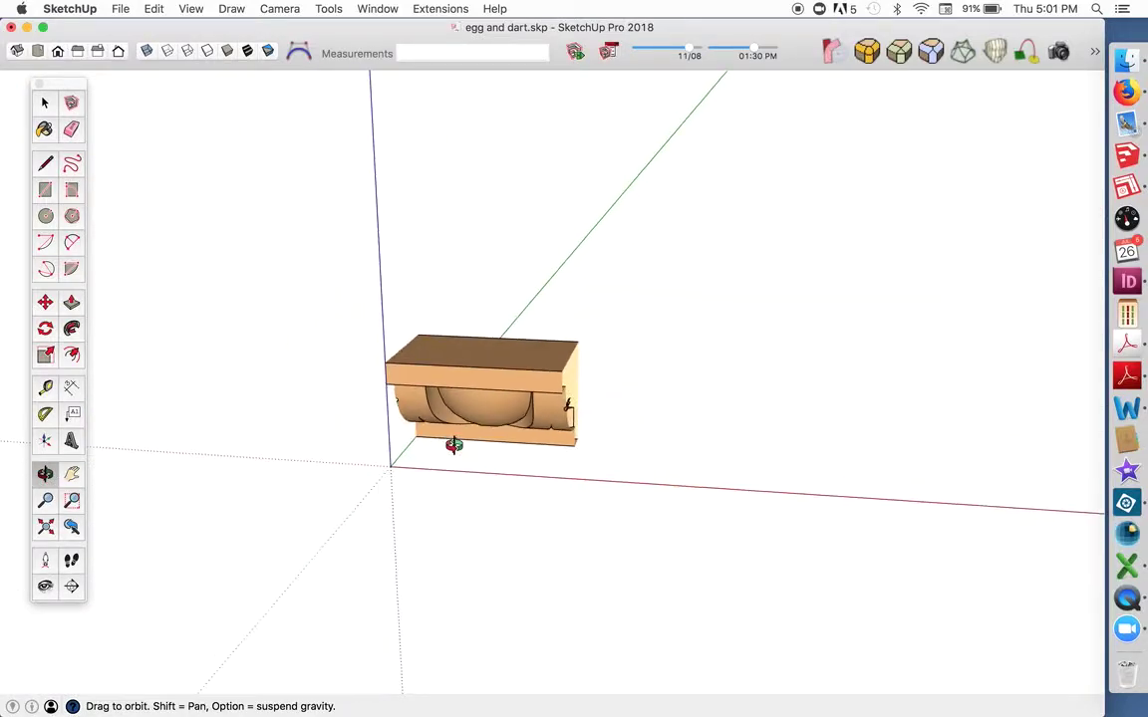
{"action": "left_click", "coordinate": [44, 102]}
{"action": "left_click_drag", "start_coordinate": [332, 209], "coordinate": [696, 493]}
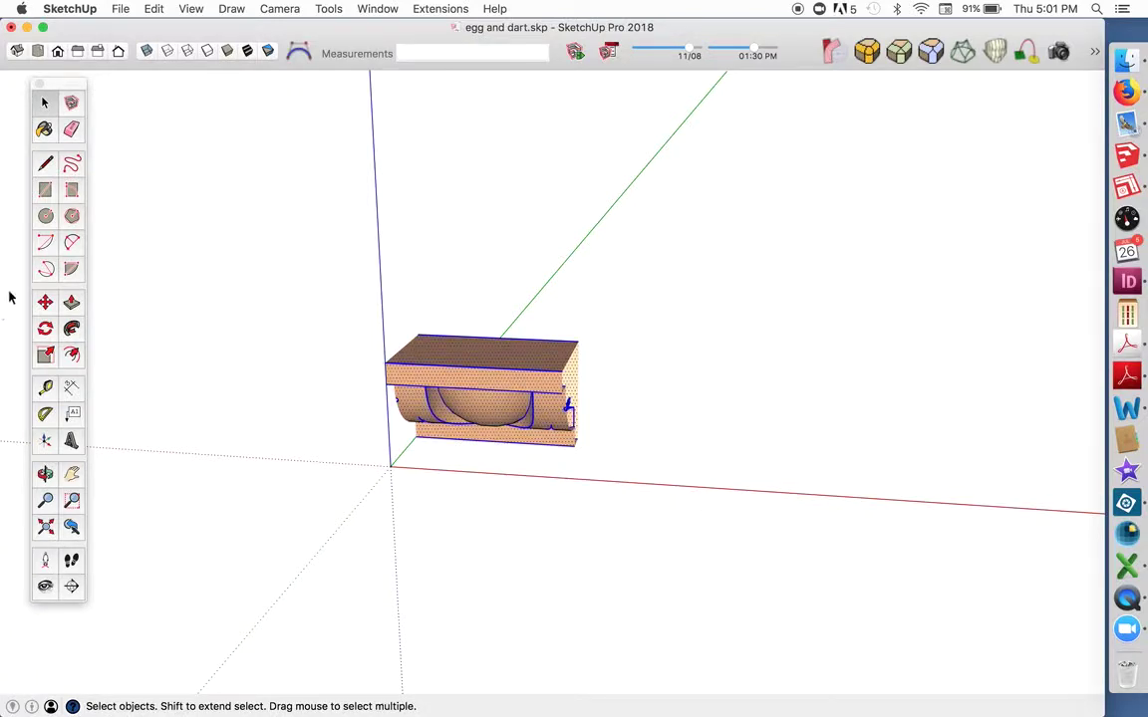
{"action": "left_click", "coordinate": [46, 303]}
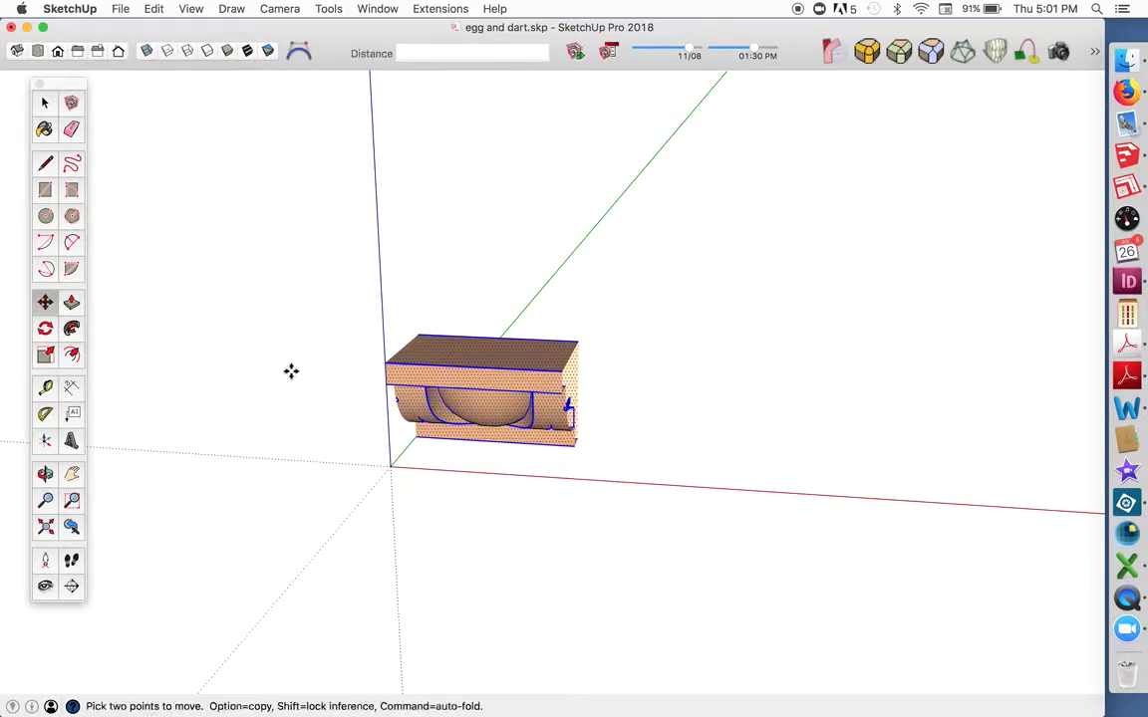
{"action": "left_click", "coordinate": [417, 440]}
{"action": "key", "text": "alt"}
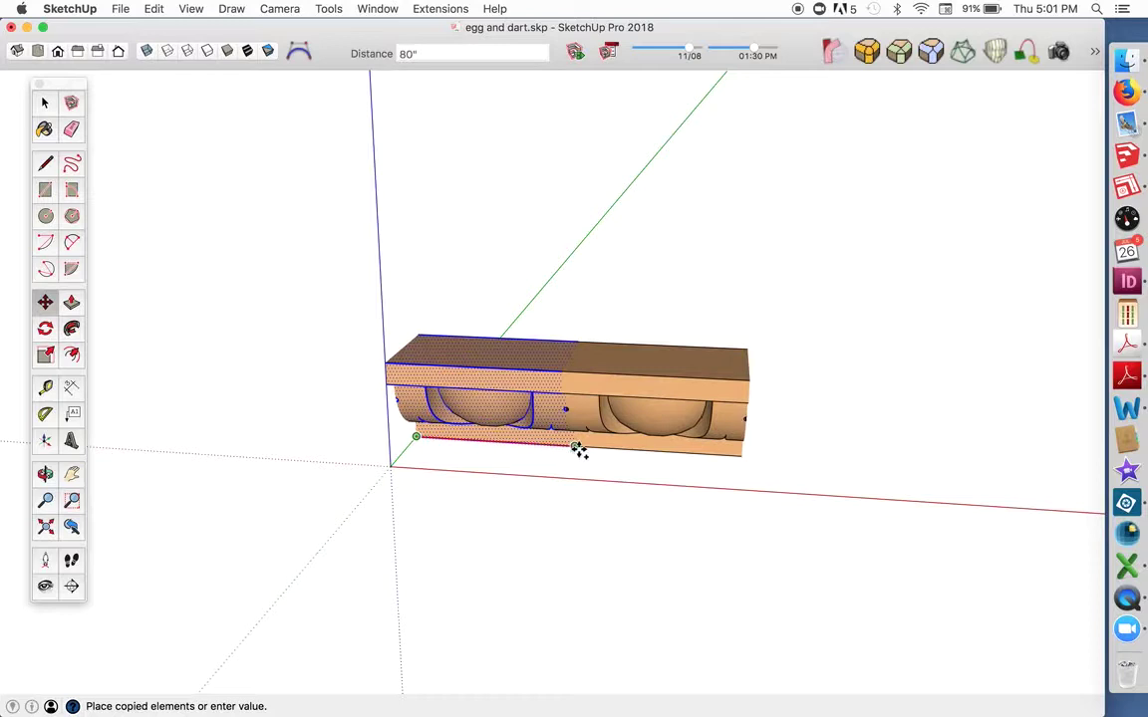
{"action": "left_click", "coordinate": [576, 451]}
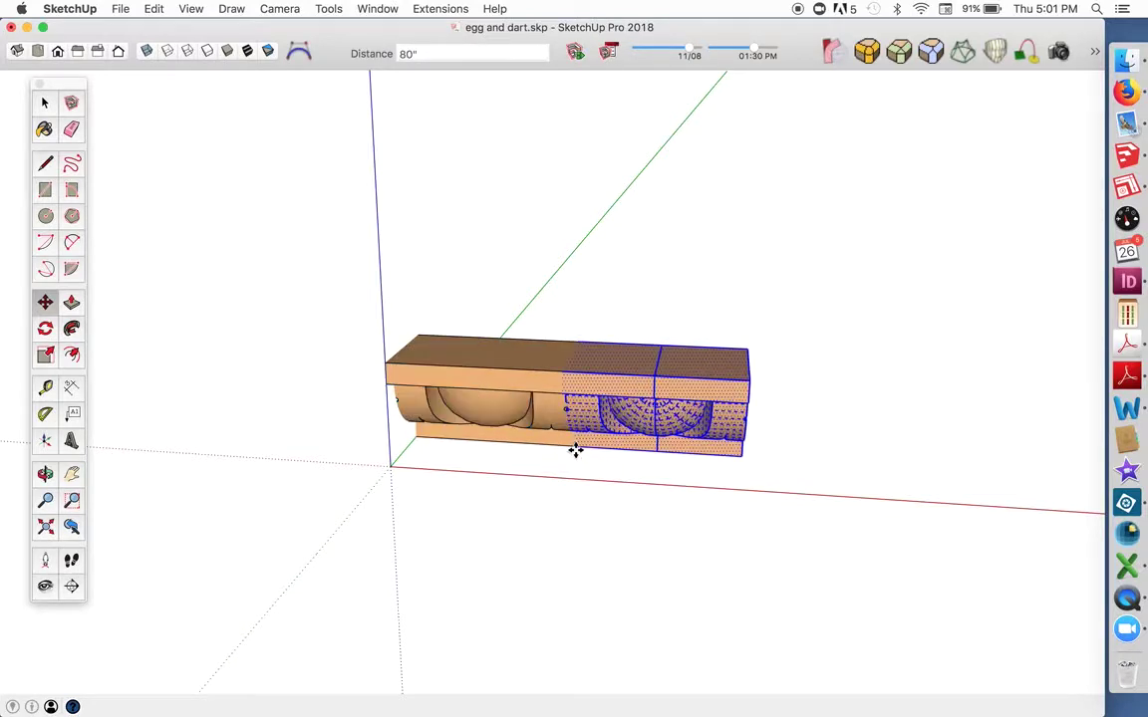
{"action": "type", "text": "3x"}
{"action": "key", "text": "Return"}
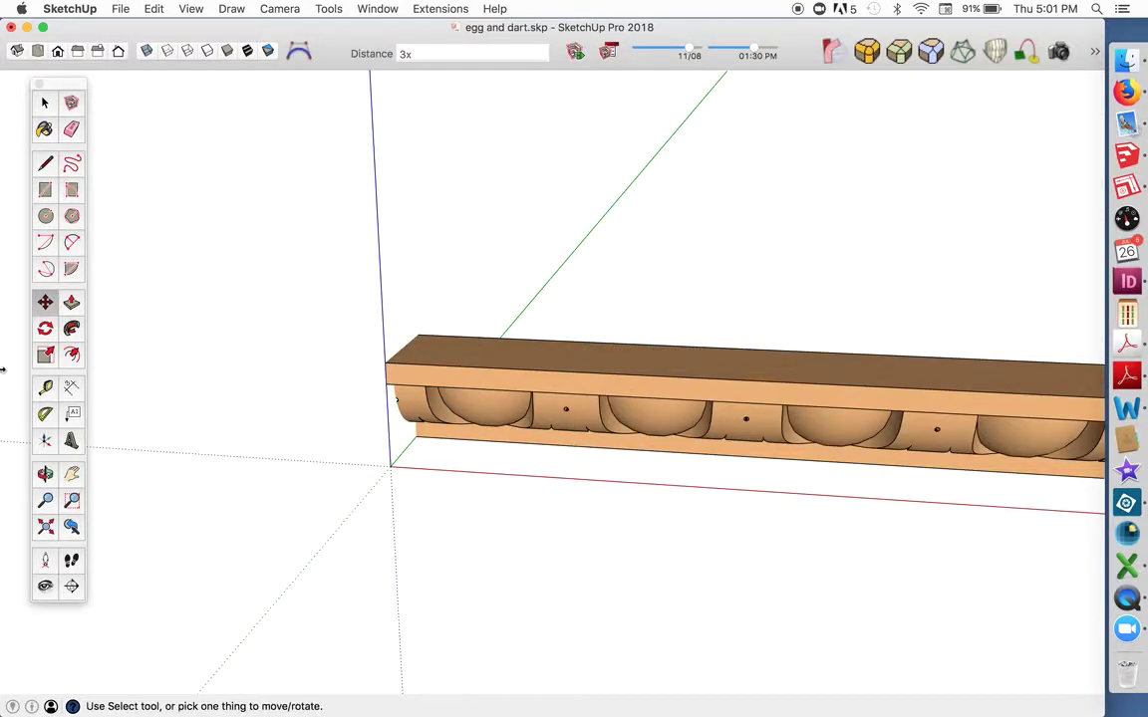